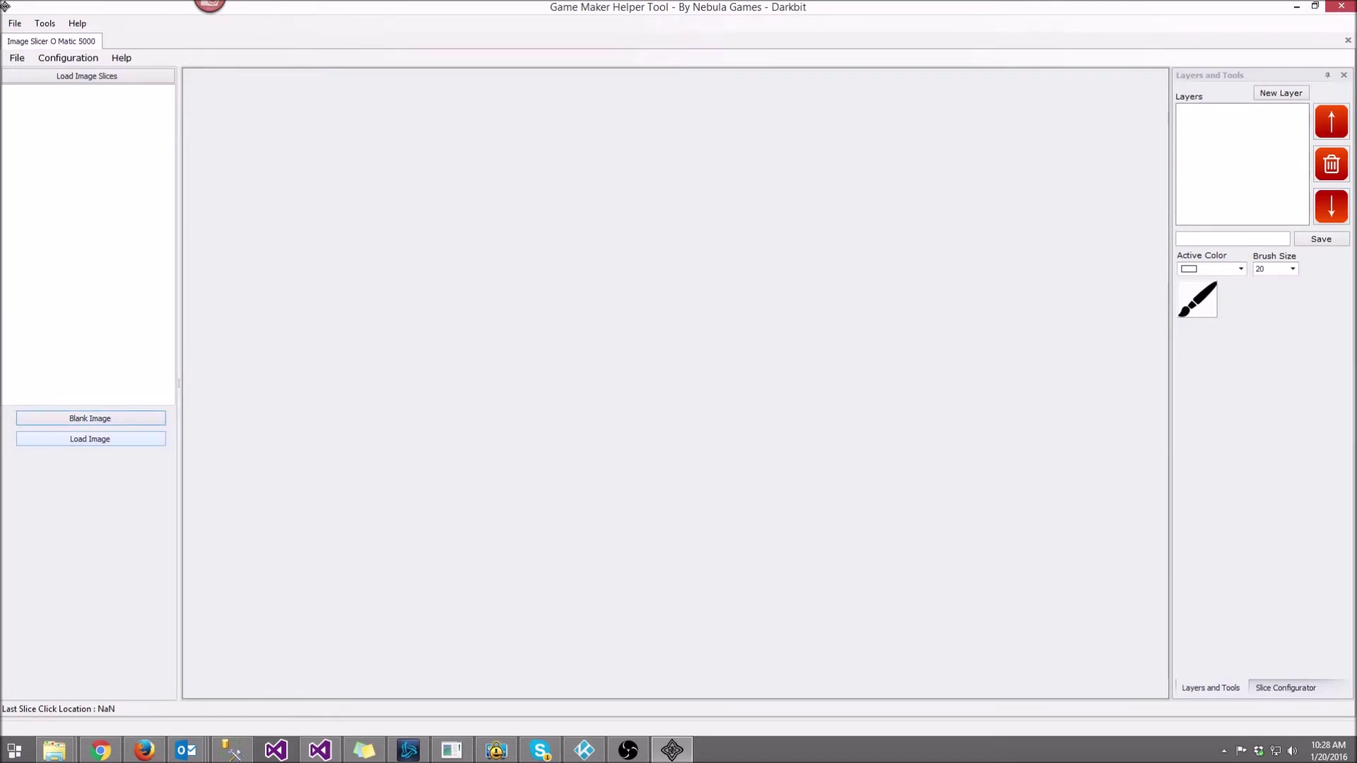
# - Load C:\Temp\TESTBIGIMAGE.png onto the canvas and show the 48×48 MountainPath slice settings
pyautogui.click(90, 439)
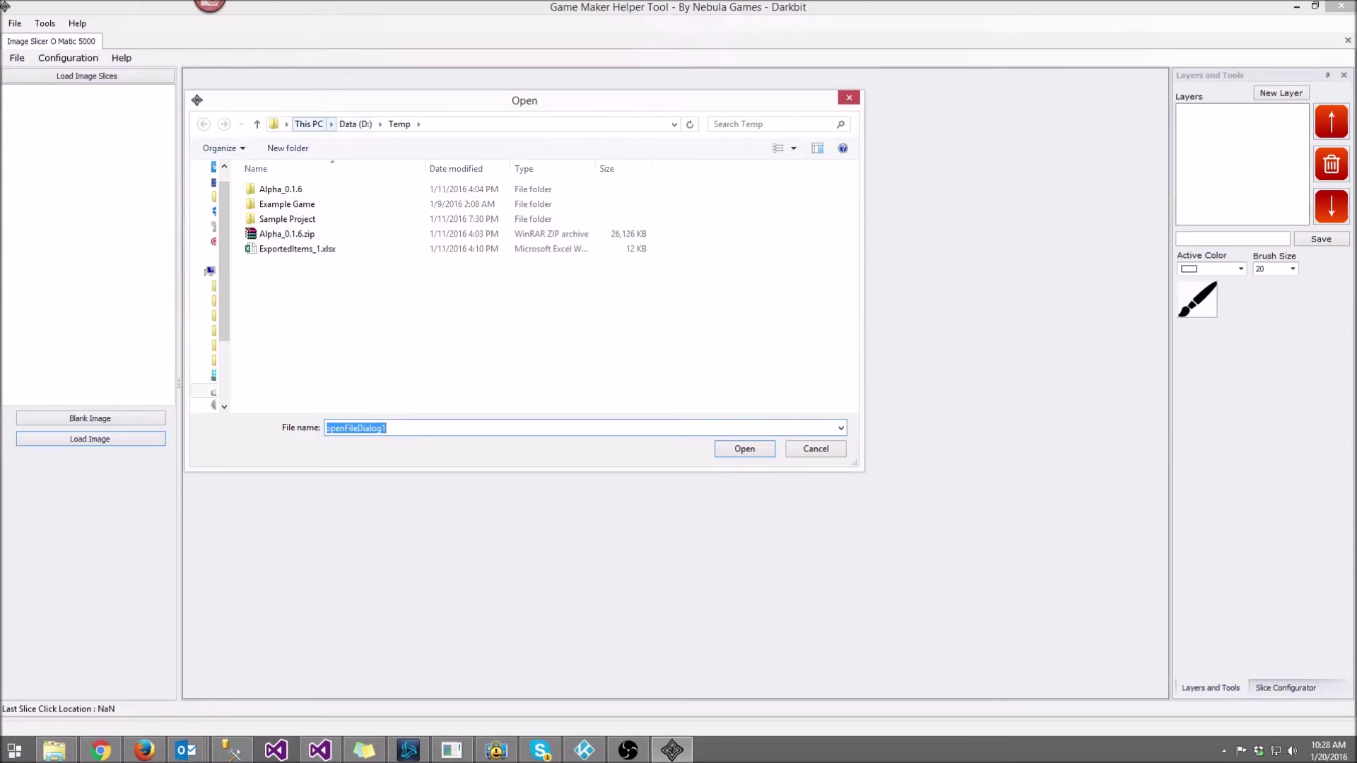
pyautogui.click(309, 125)
pyautogui.doubleClick(318, 293)
pyautogui.scroll(-1, 318, 318)
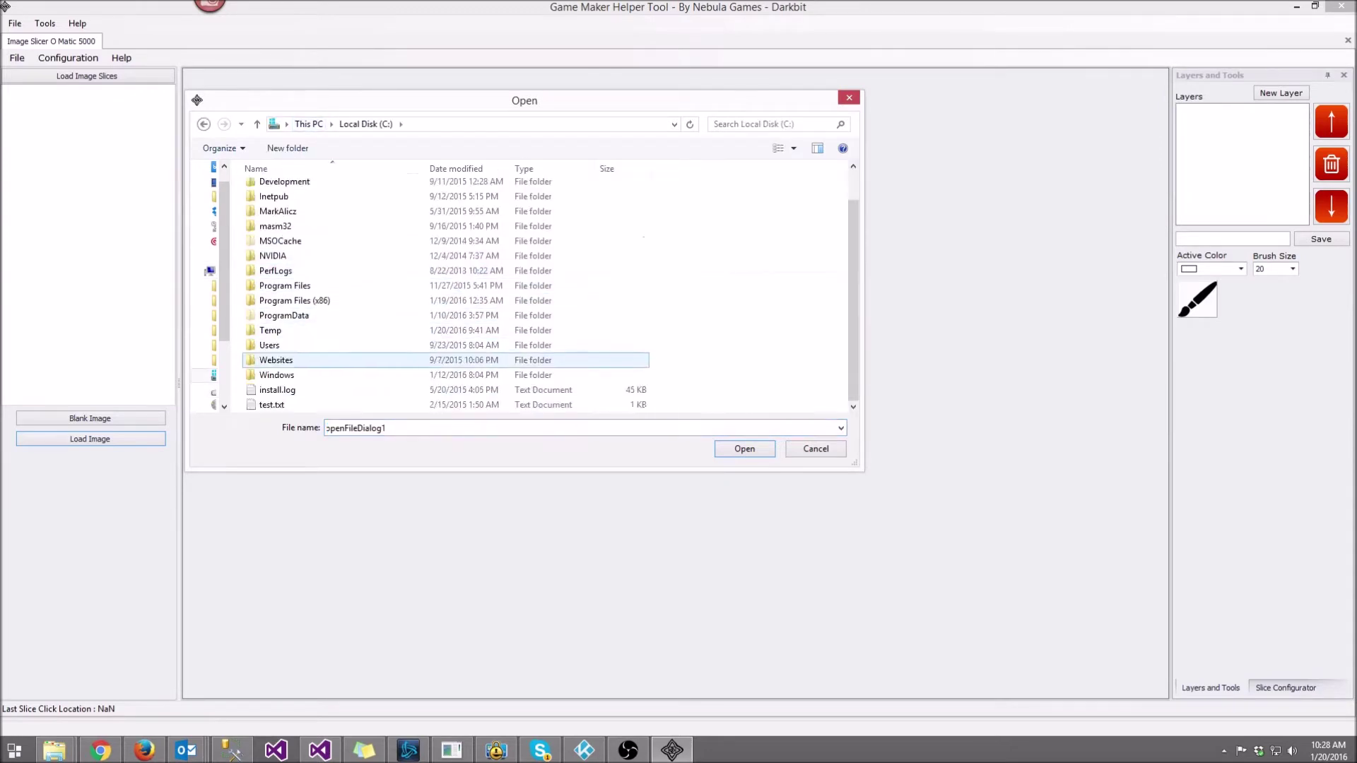
pyautogui.doubleClick(277, 331)
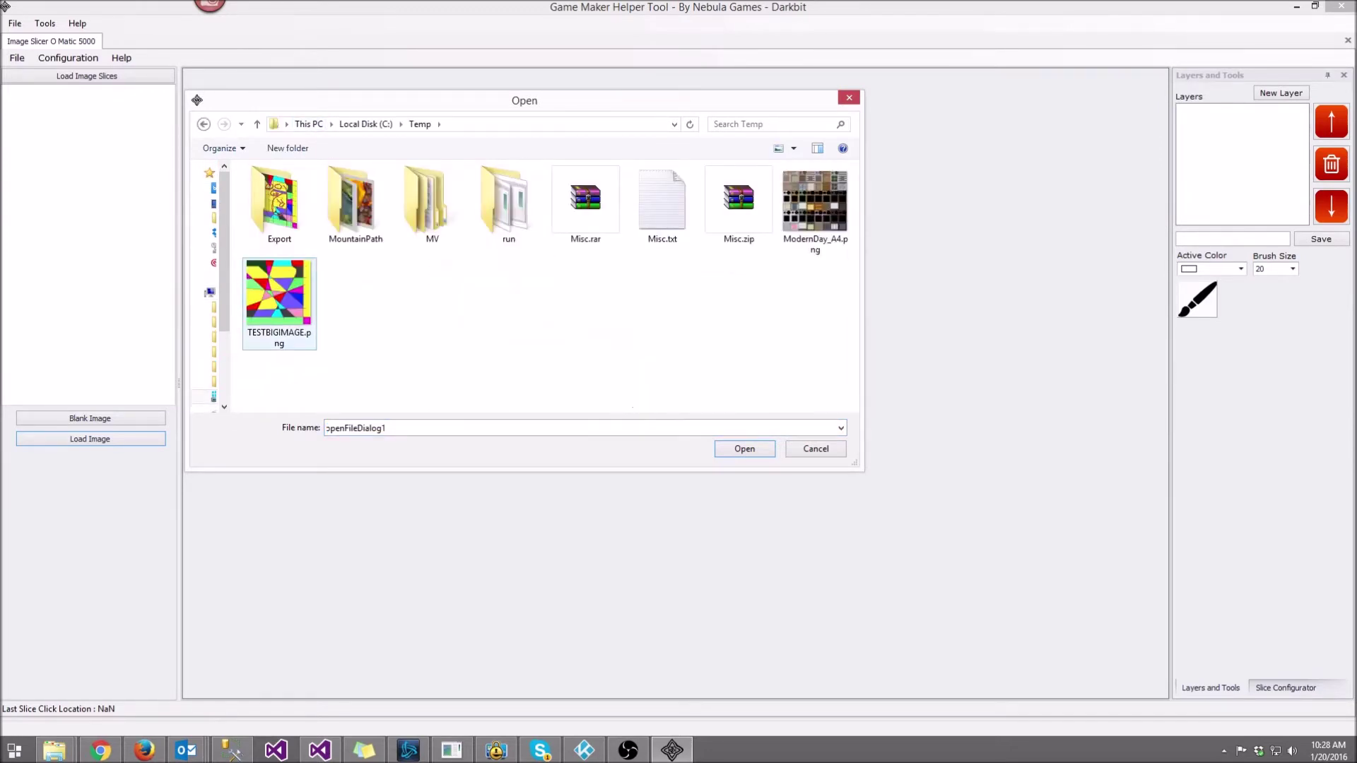
pyautogui.doubleClick(278, 297)
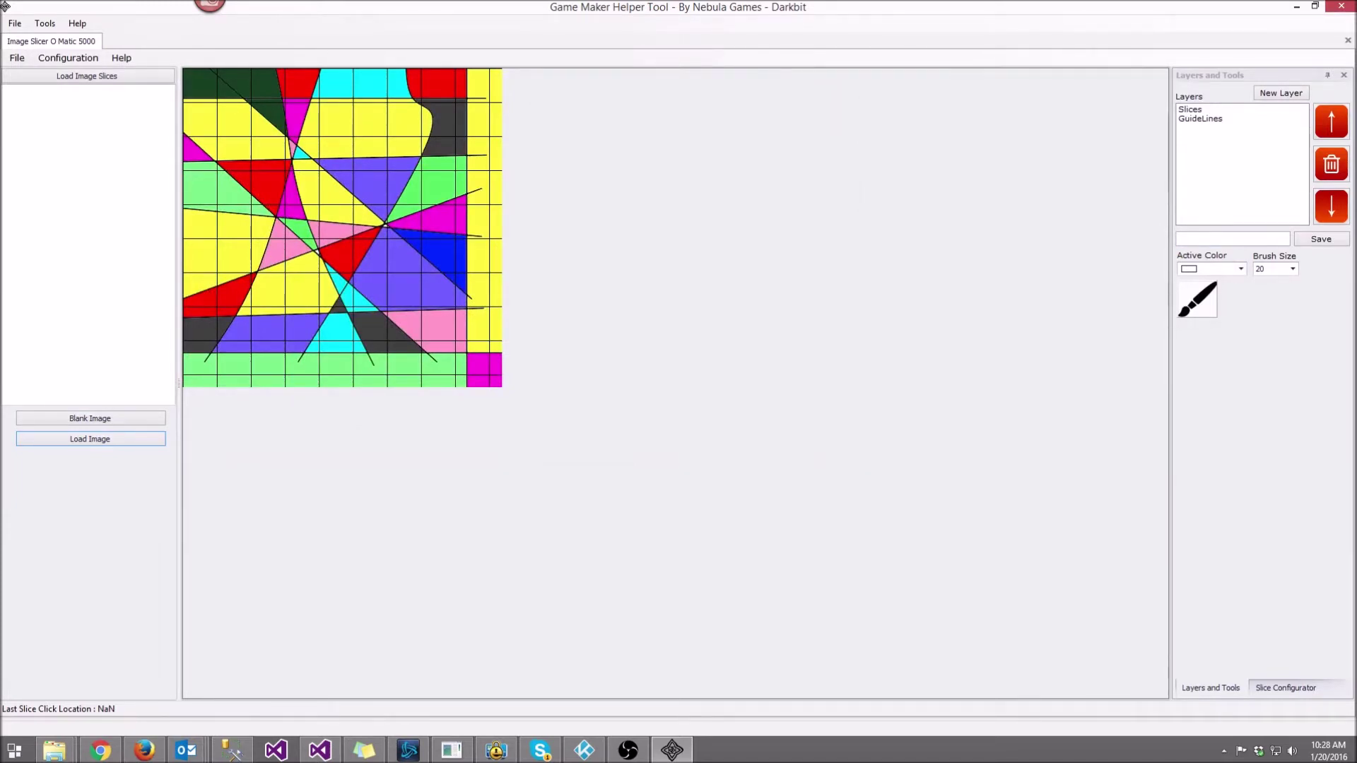
pyautogui.click(1199, 118)
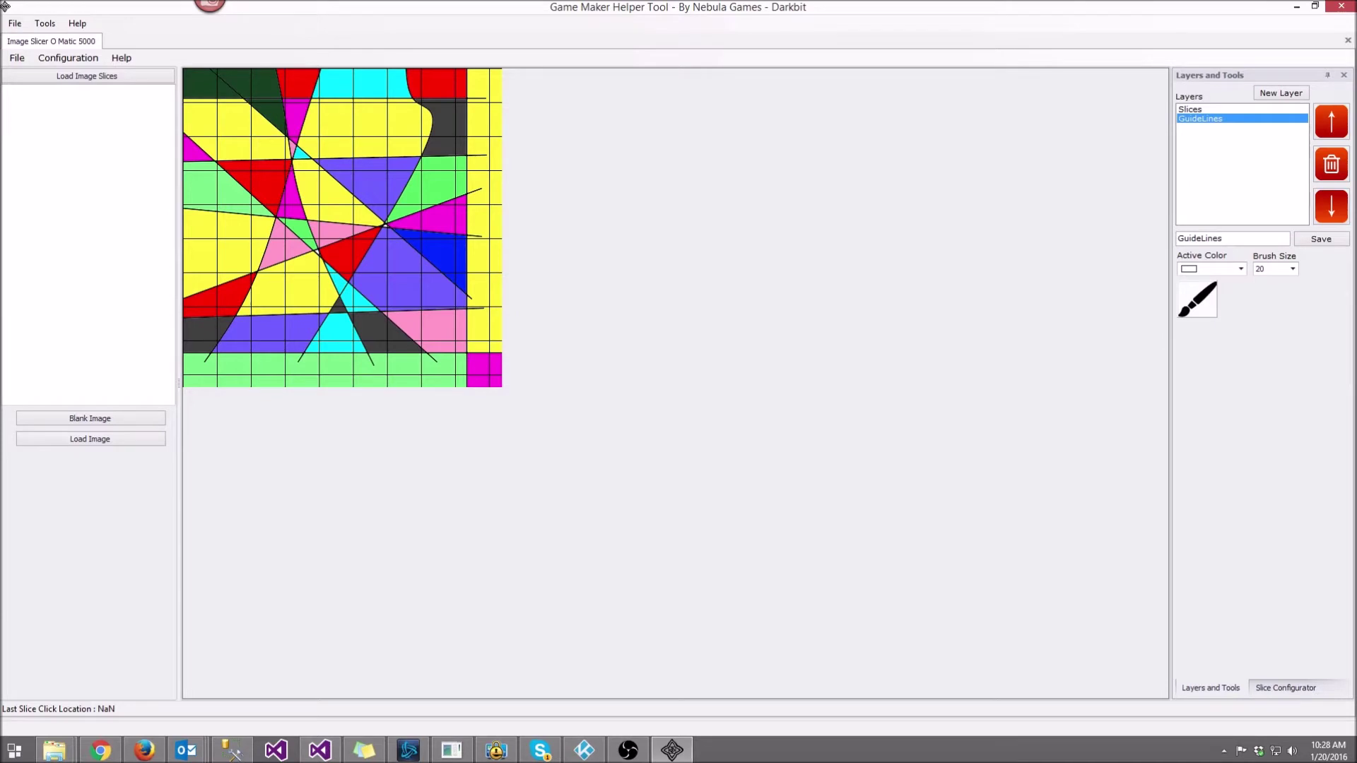
pyautogui.click(1286, 687)
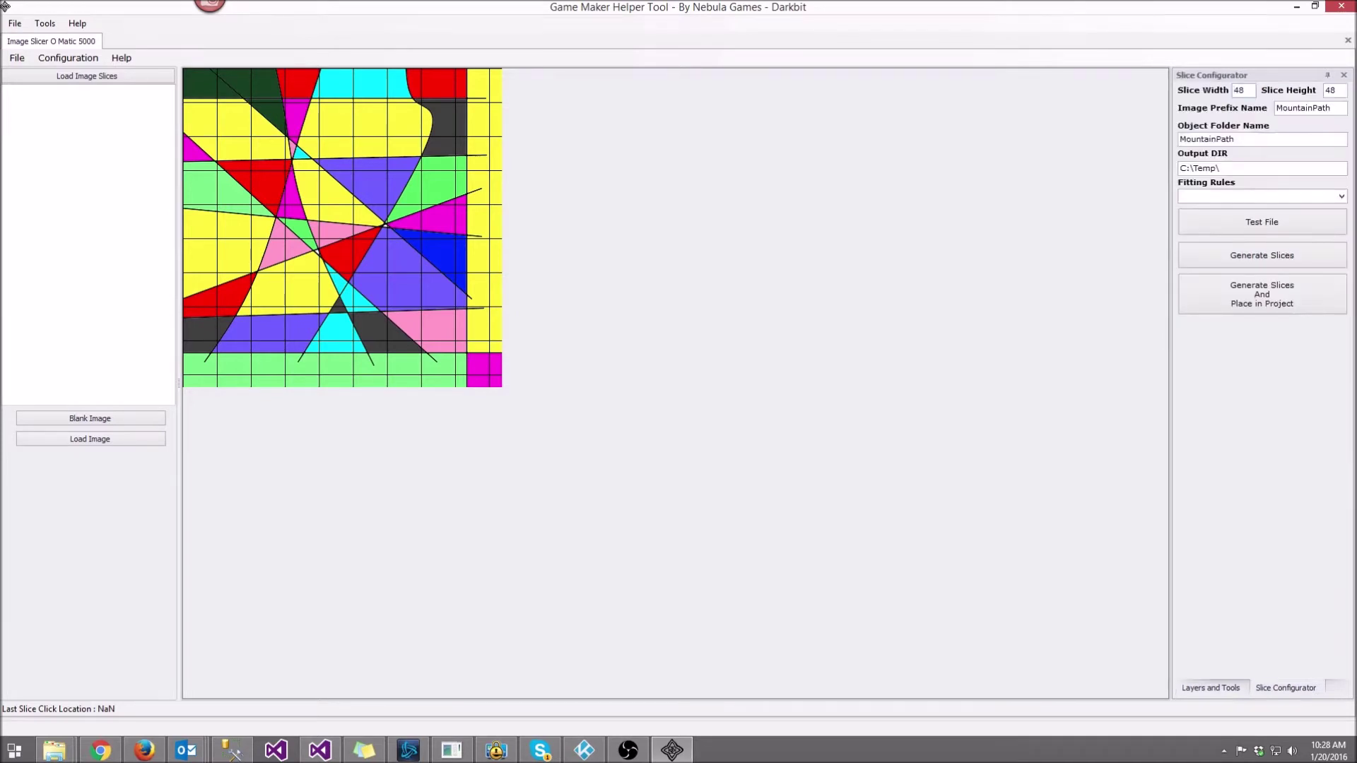
# - Choose Fill Empty Space as the fitting rule and move to the MountainPath2 folder name
pyautogui.doubleClick(1238, 90)
pyautogui.write('28')
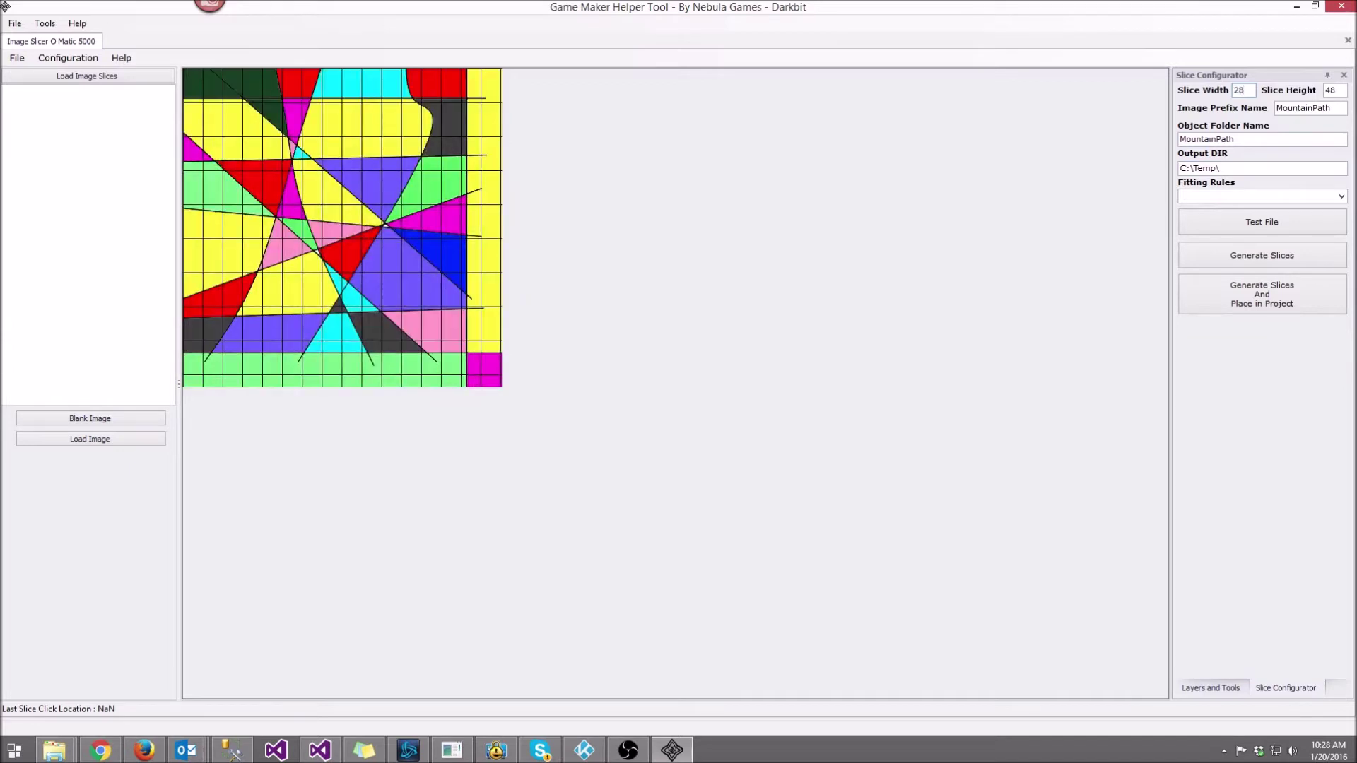
pyautogui.doubleClick(1239, 91)
pyautogui.write('48')
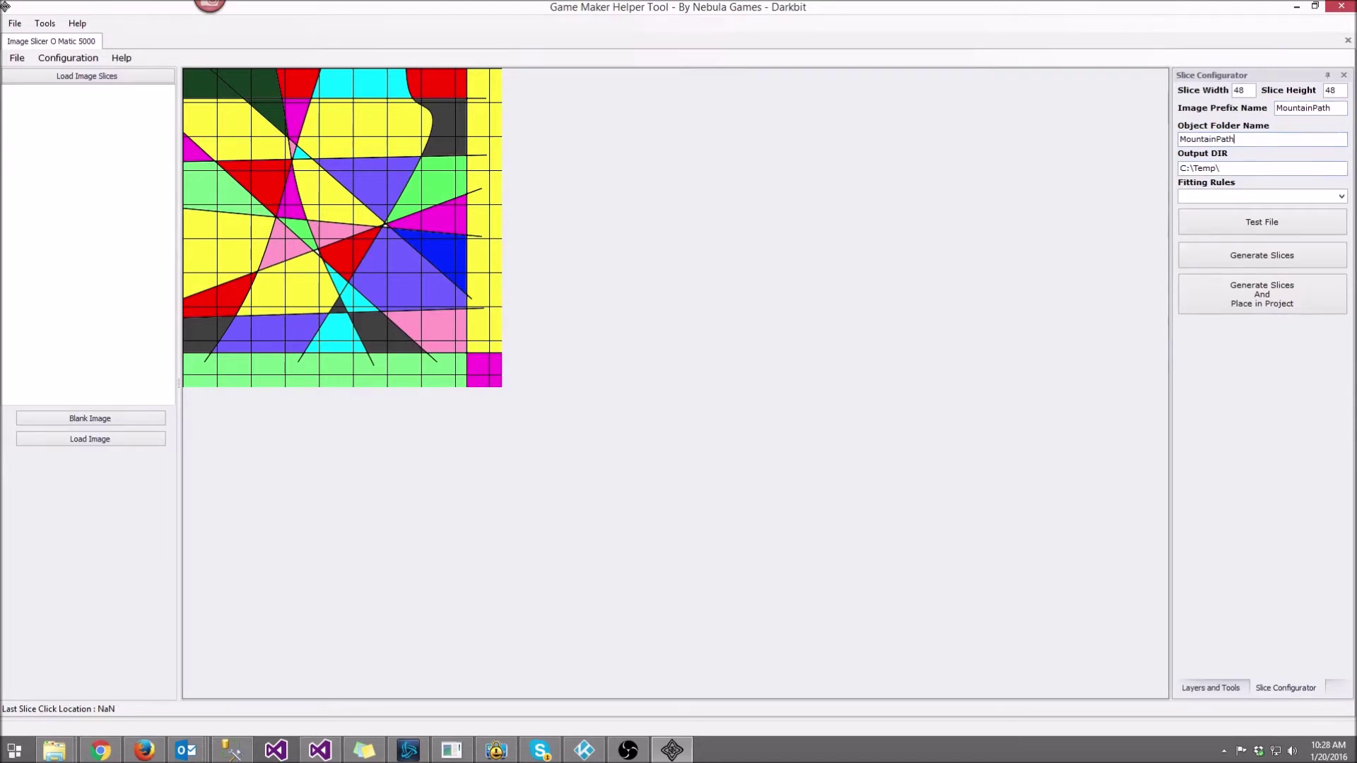
pyautogui.click(1341, 196)
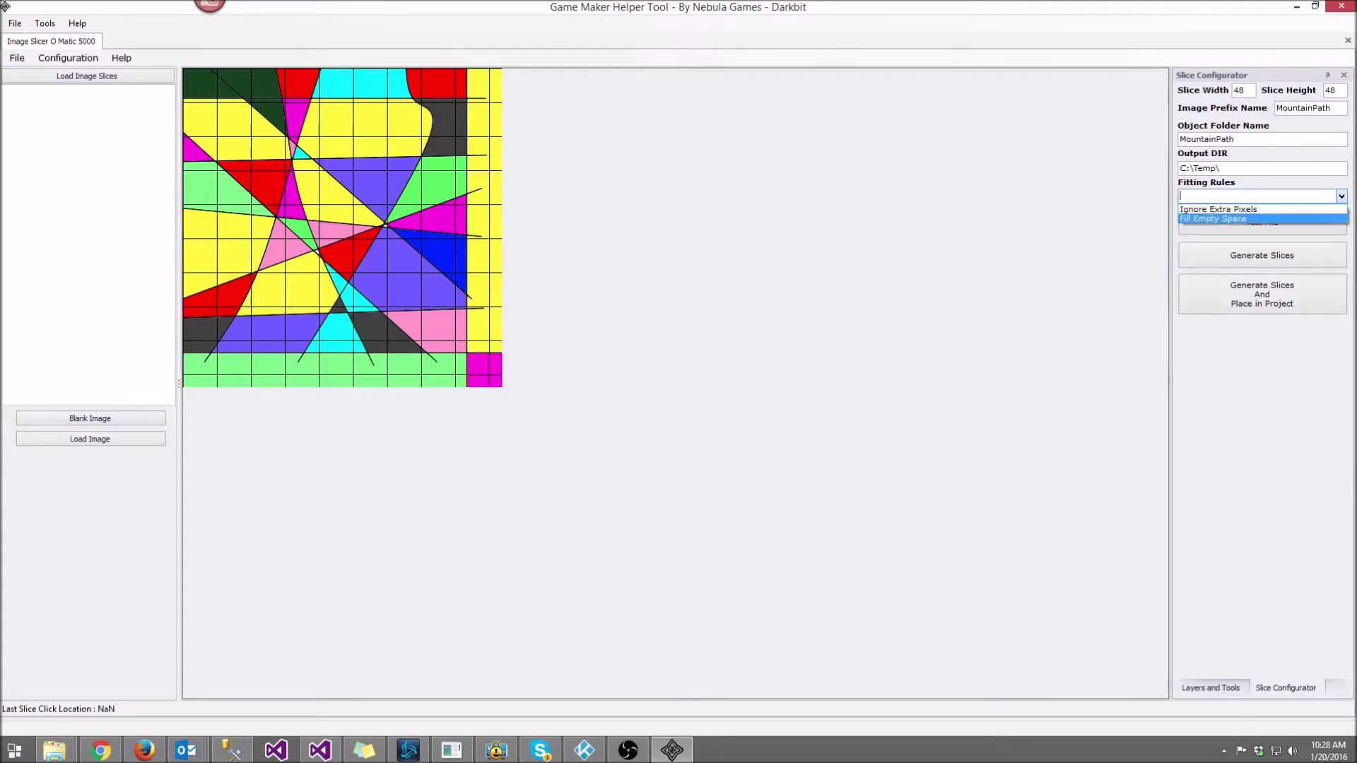
pyautogui.press('Down')
pyautogui.press('Return')
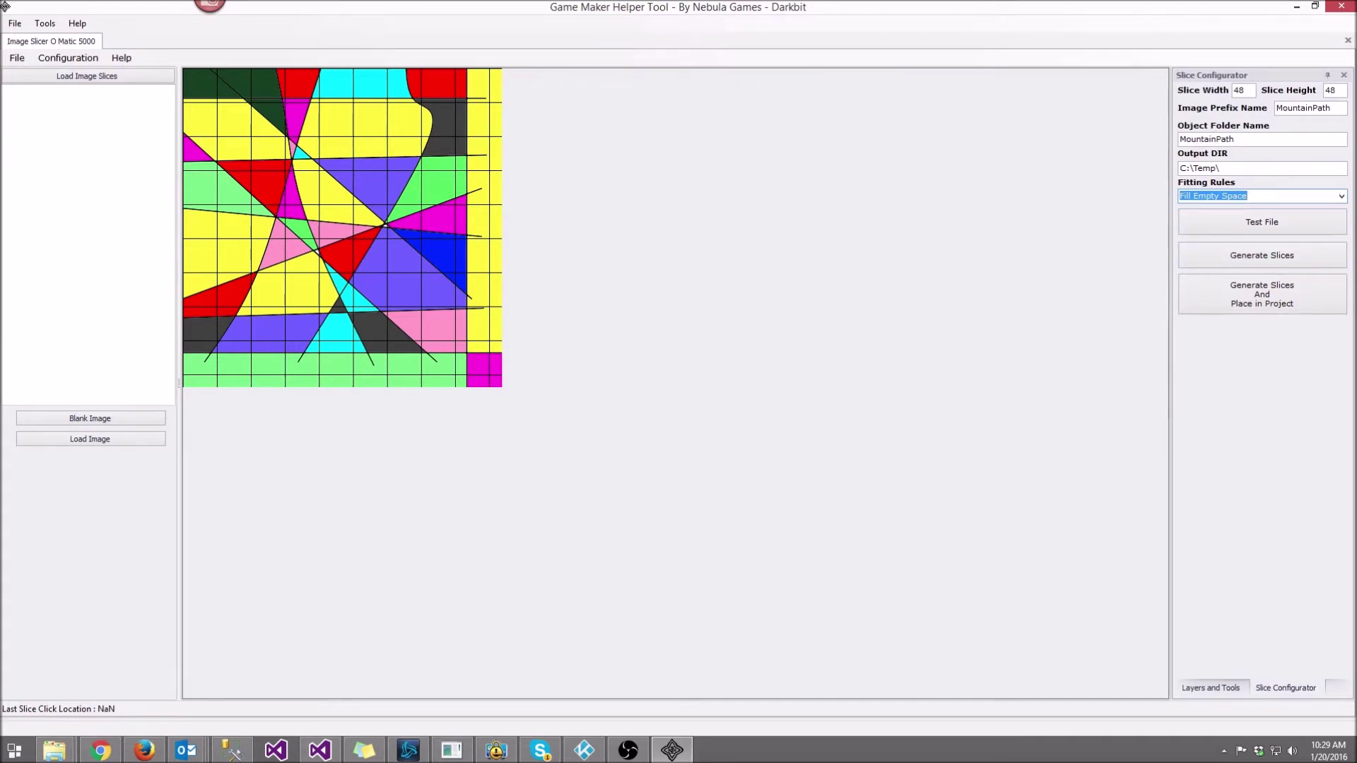
pyautogui.hotkey('shift', 'Tab')
pyautogui.hotkey('shift', 'Tab')
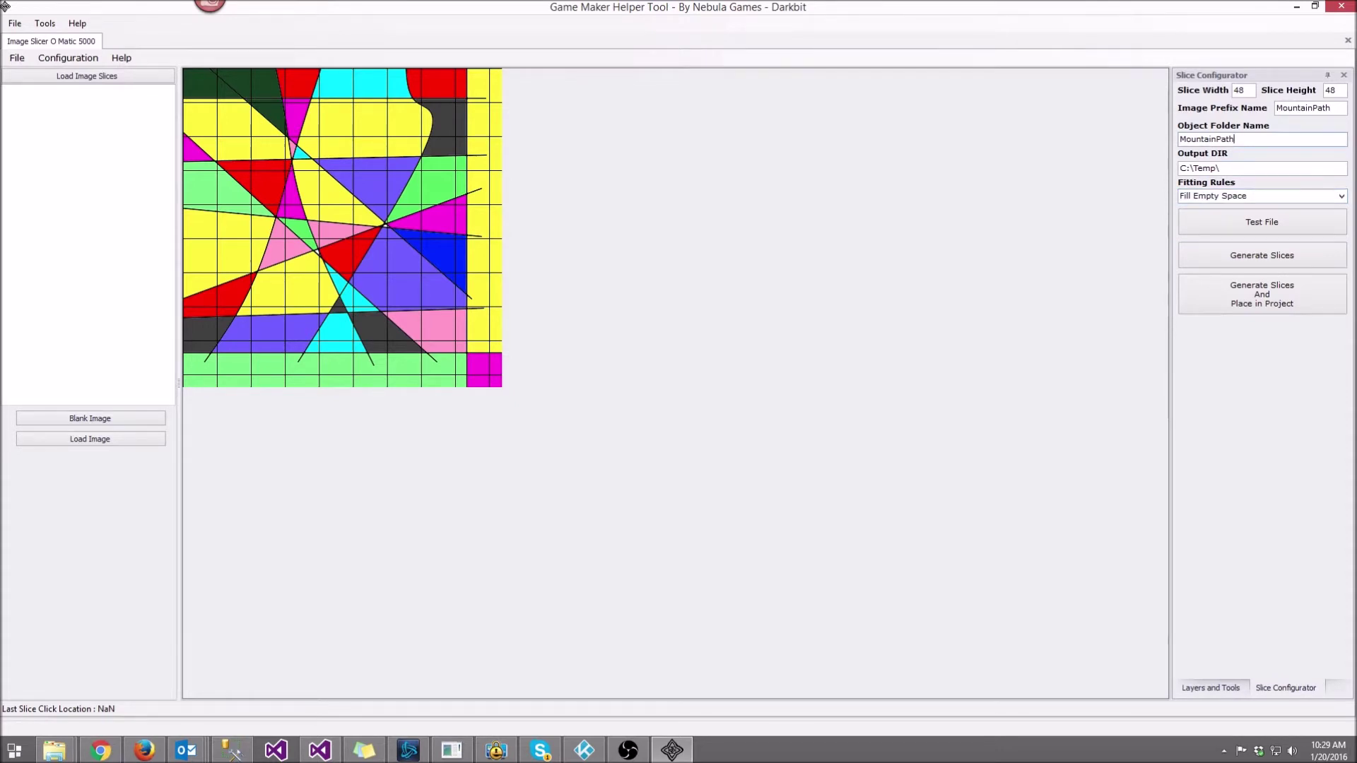
pyautogui.write('2')
# - Generate the slices and confirm creating the missing MountainPath2 directory
pyautogui.click(1262, 254)
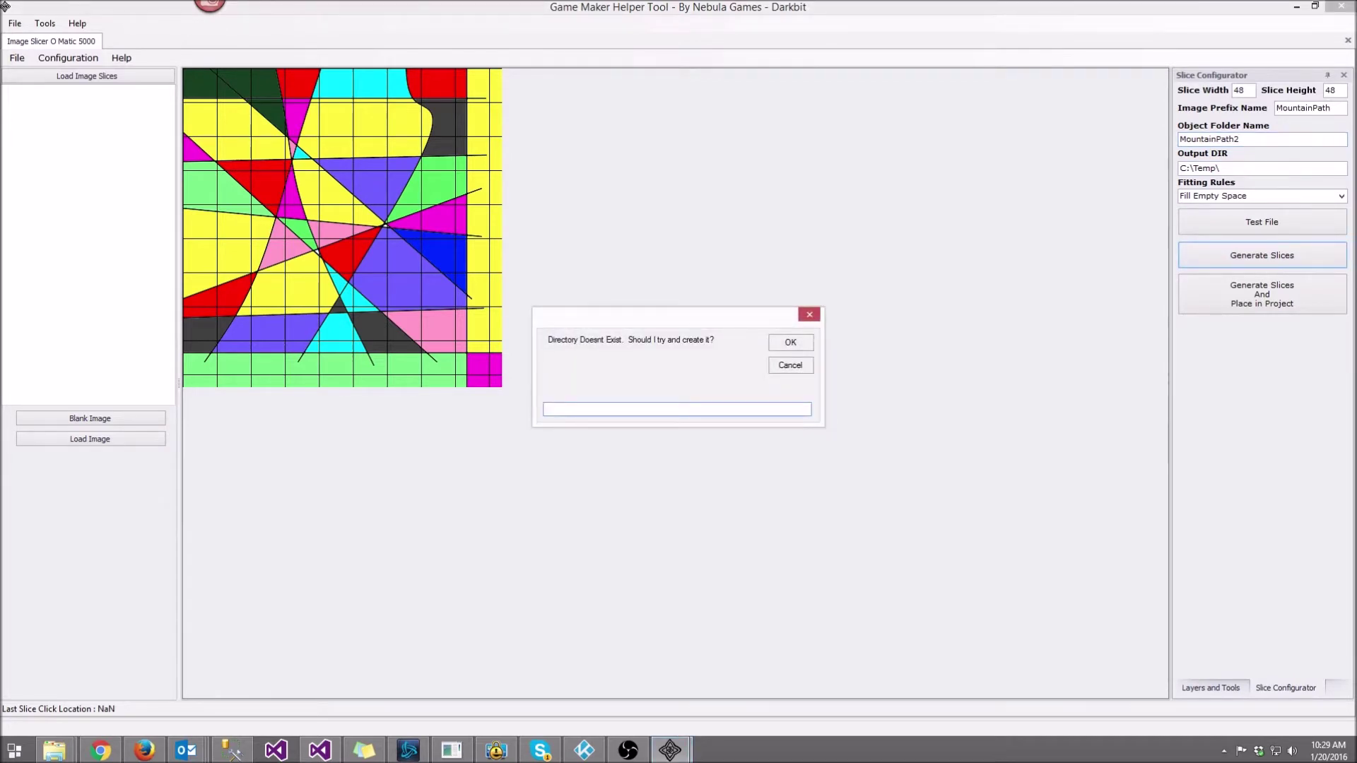
pyautogui.write('ytest')
pyautogui.press('Return')
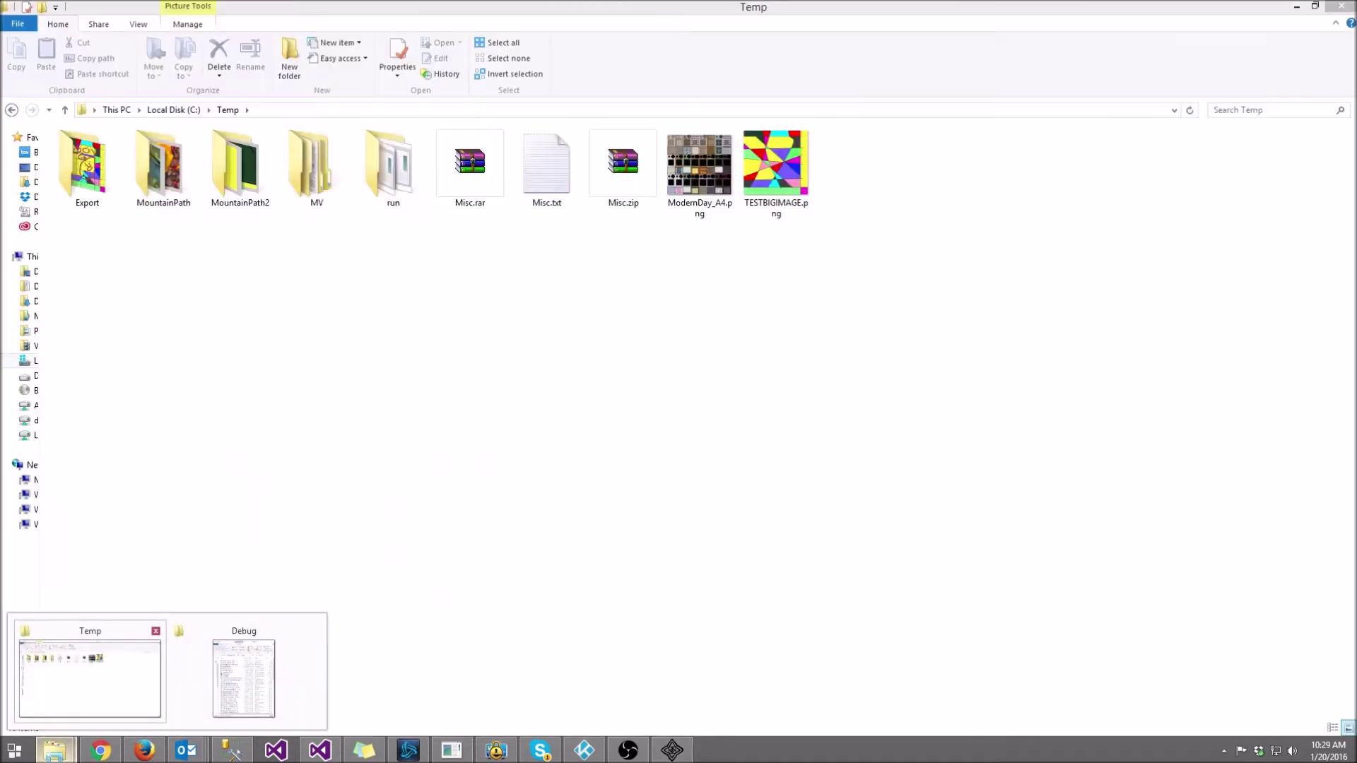
pyautogui.click(155, 642)
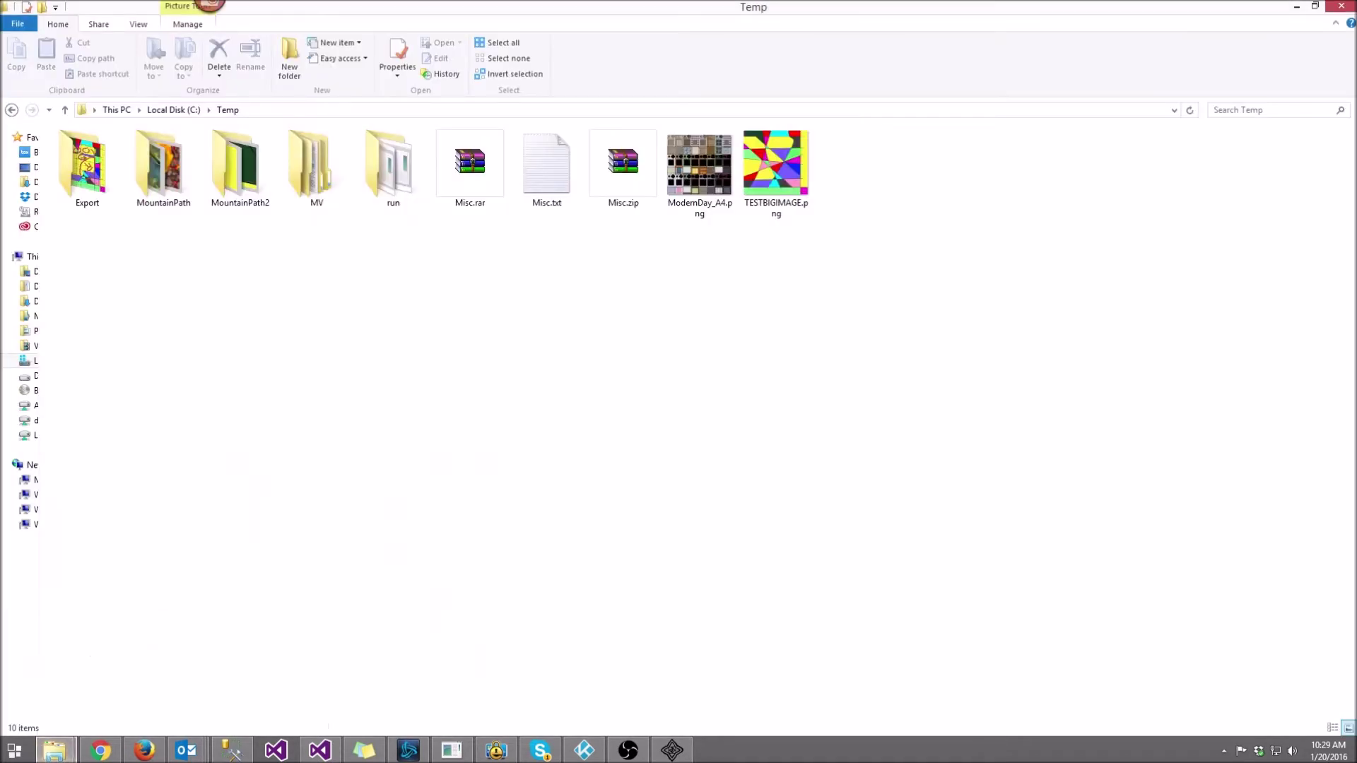
# - Open MountainPath2 to check its 100 PNG slices (MountainPath_0 to _99), then minimize Explorer
pyautogui.doubleClick(239, 169)
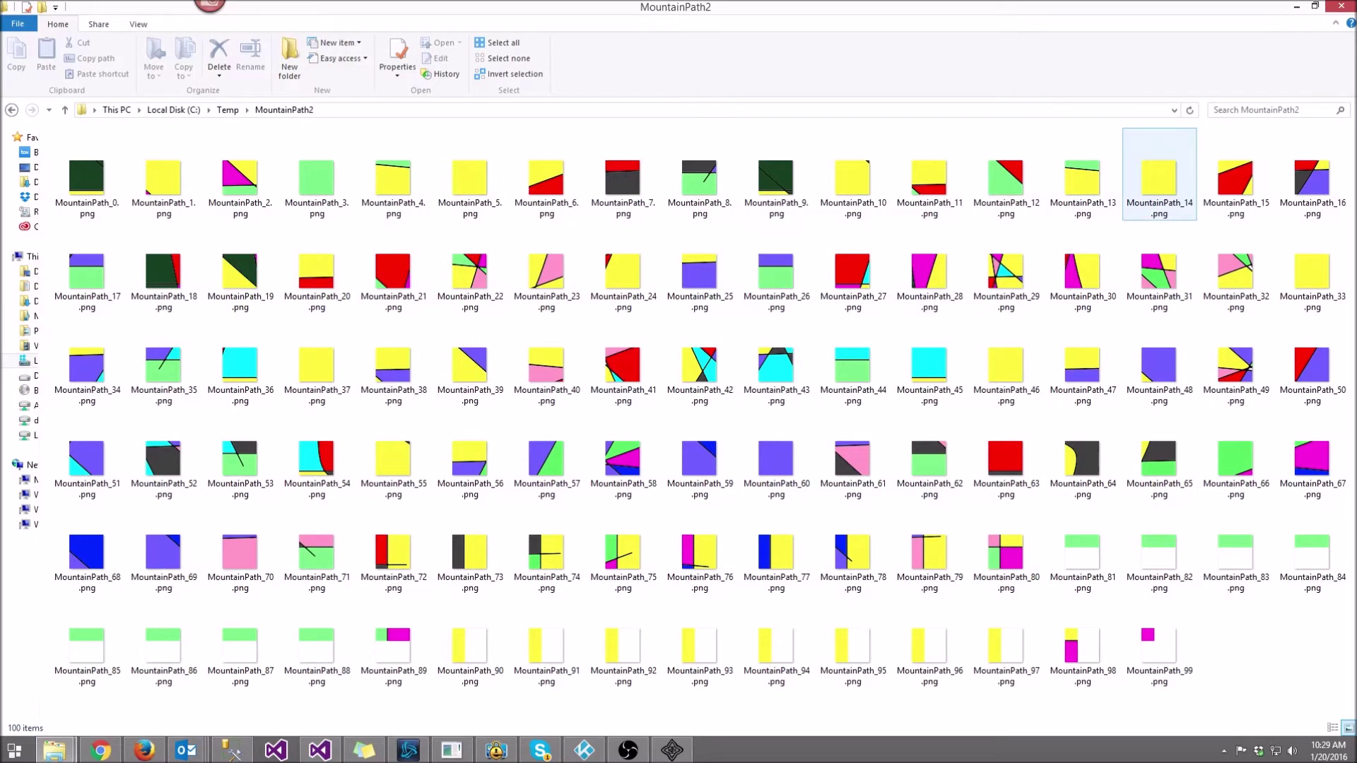
pyautogui.click(1296, 7)
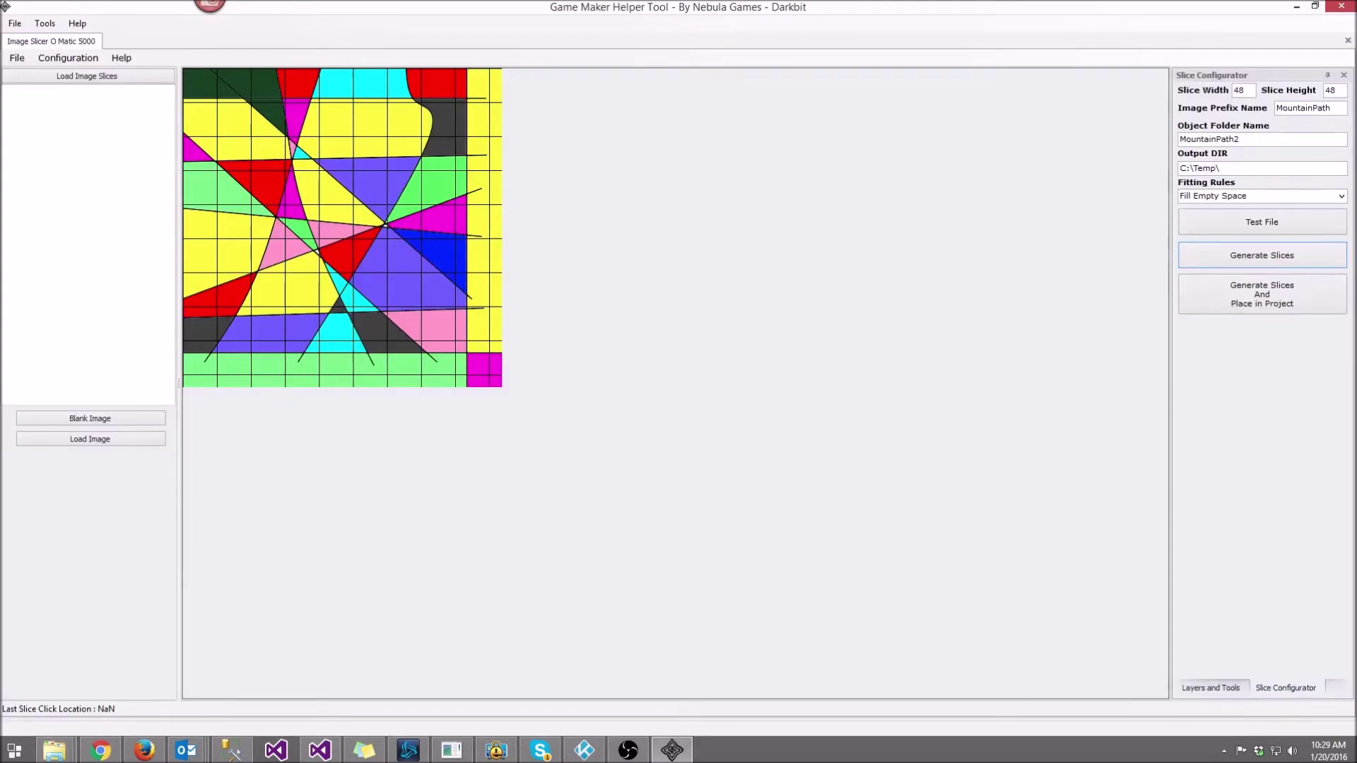
# - Load all generated slice images from MountainPath2 into the slice list
pyautogui.click(87, 75)
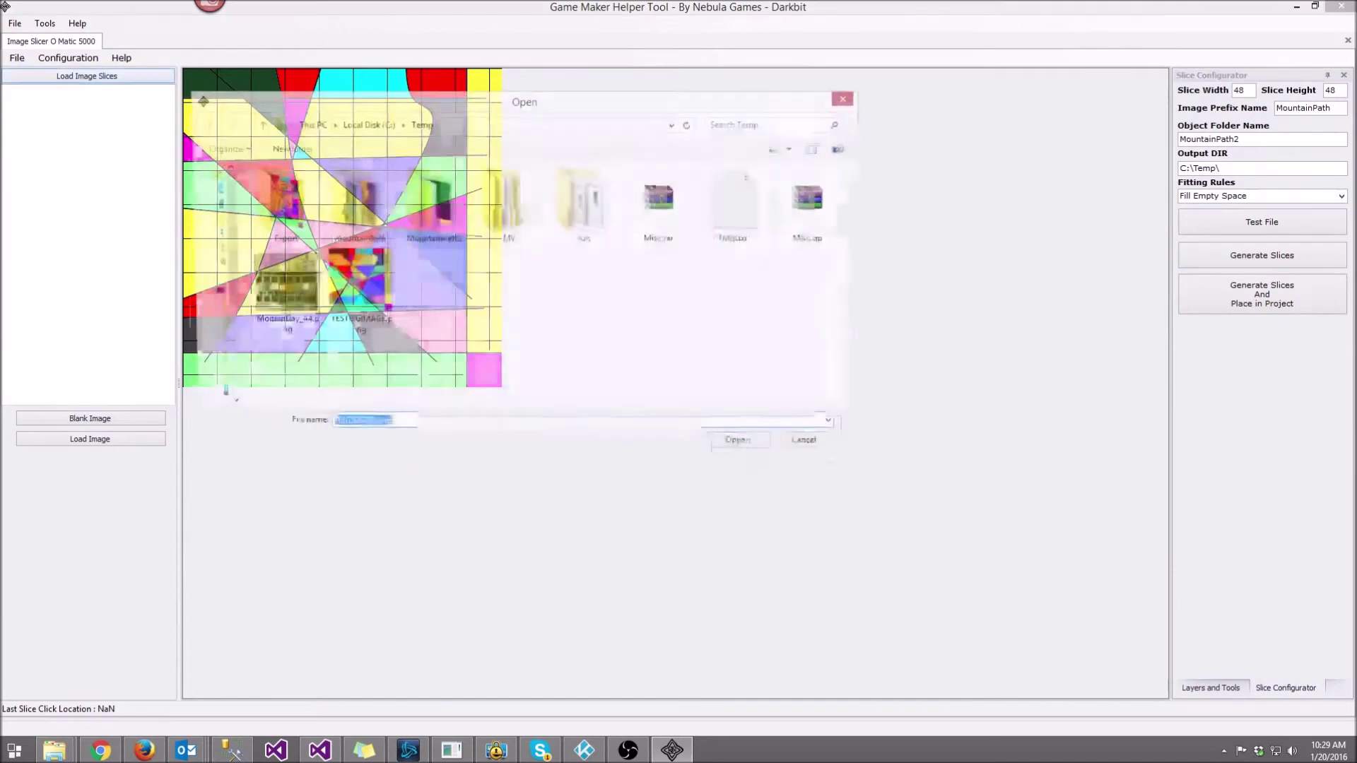
pyautogui.doubleClick(432, 202)
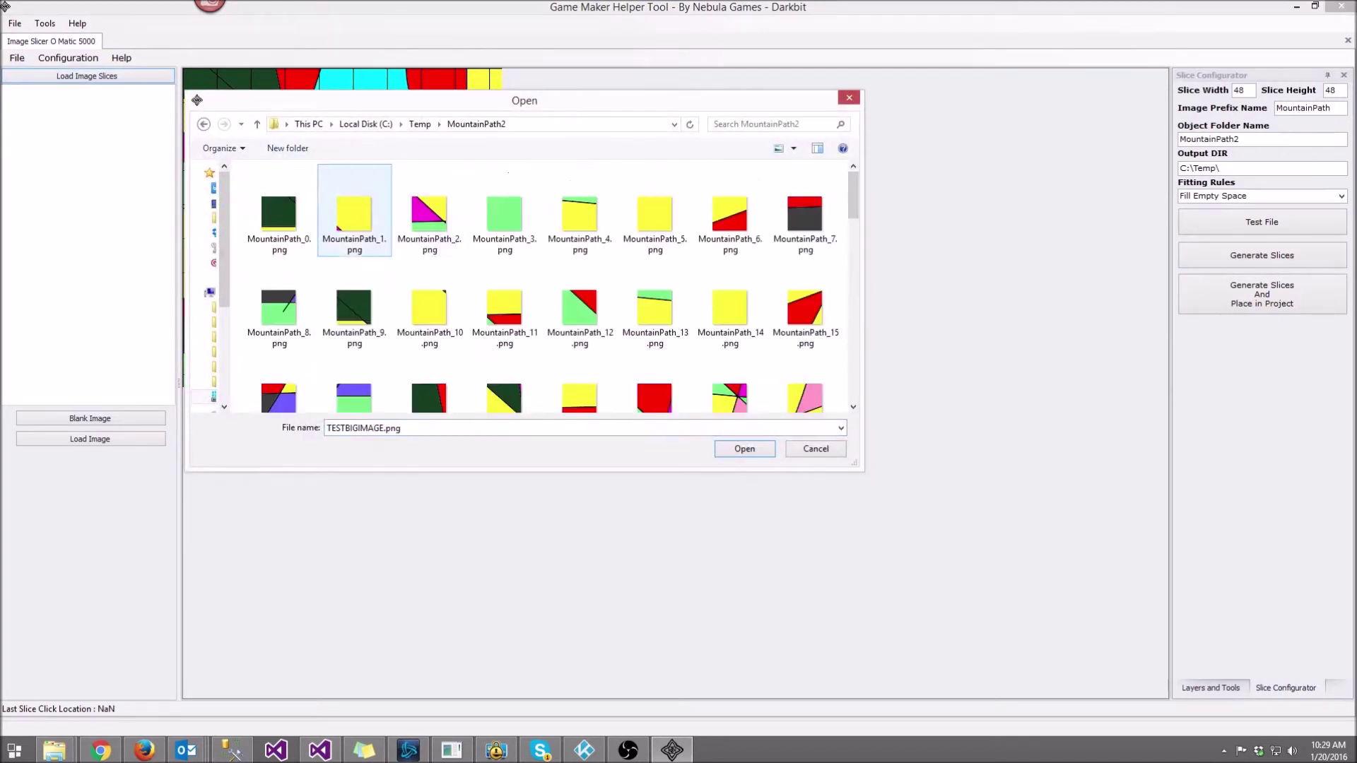
pyautogui.click(279, 190)
pyautogui.keyDown('shift'); pyautogui.click(806, 382); pyautogui.keyUp('shift')
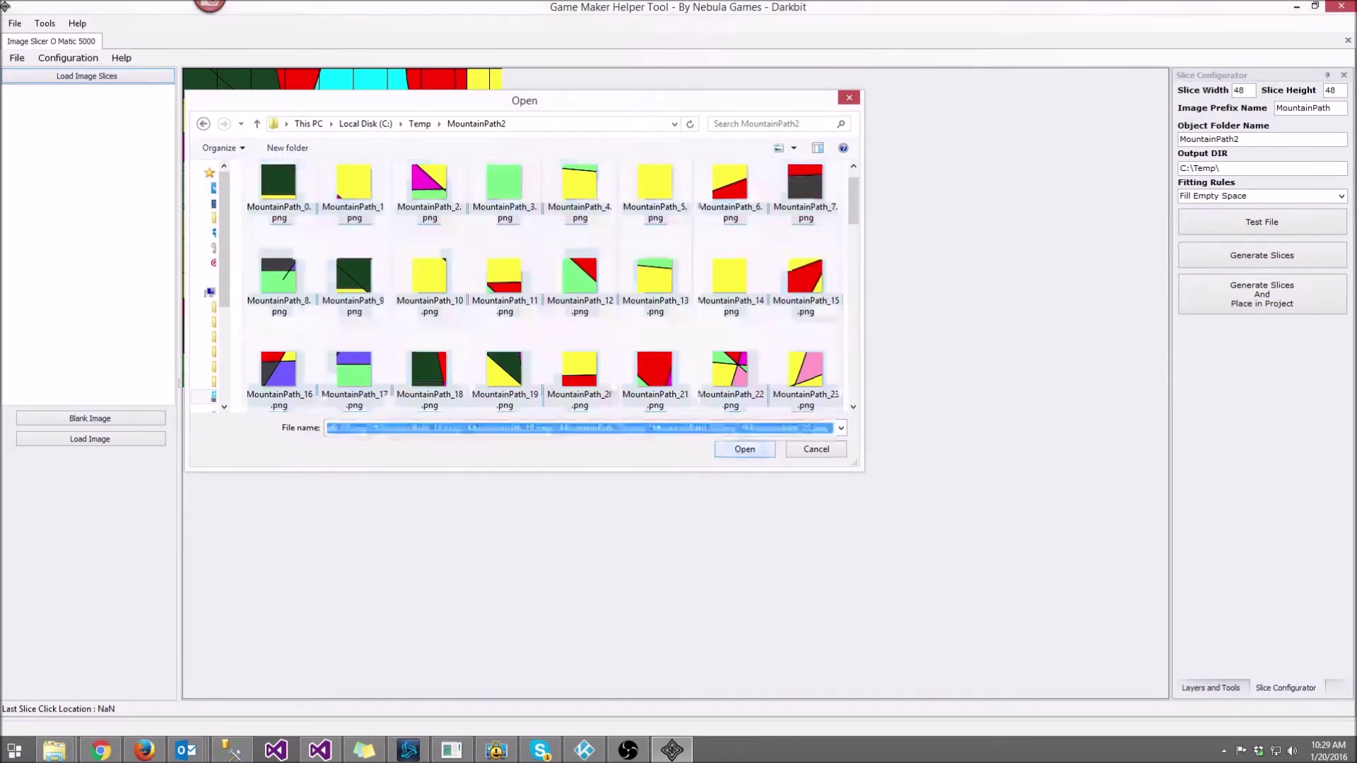
pyautogui.press('Return')
pyautogui.scroll(-4, 82, 244)
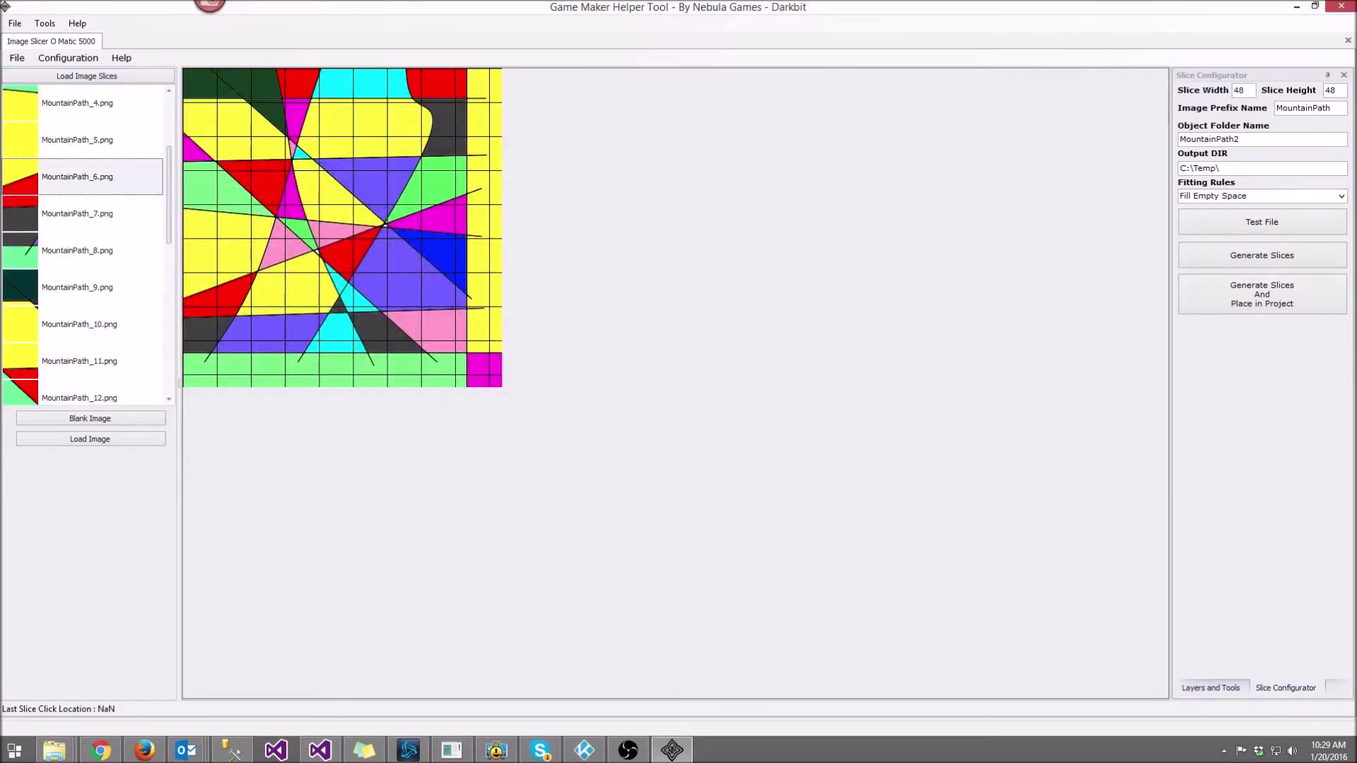
# - Stamp red and red-yellow triangle tiles, starting with MountainPath_6, into twelve empty map cells
pyautogui.click(303, 187)
pyautogui.click(336, 162)
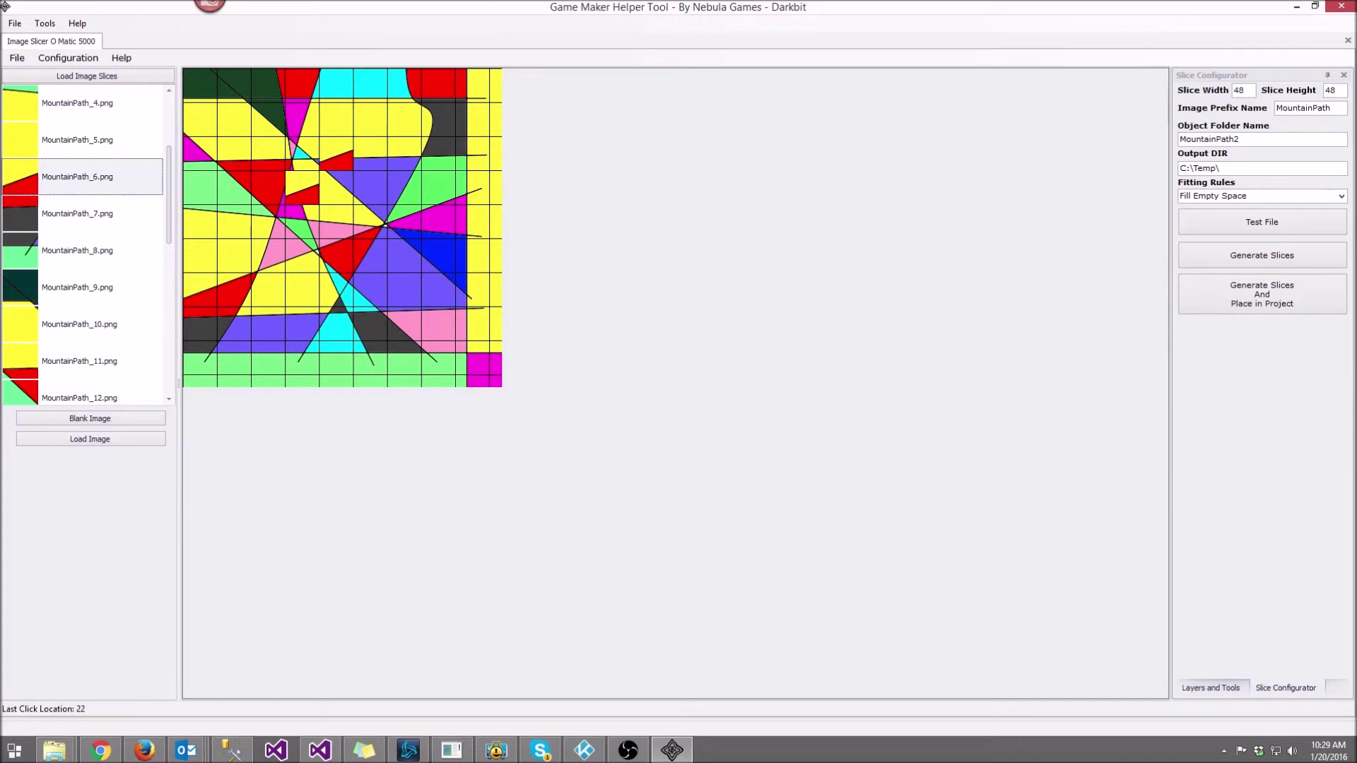
pyautogui.click(336, 127)
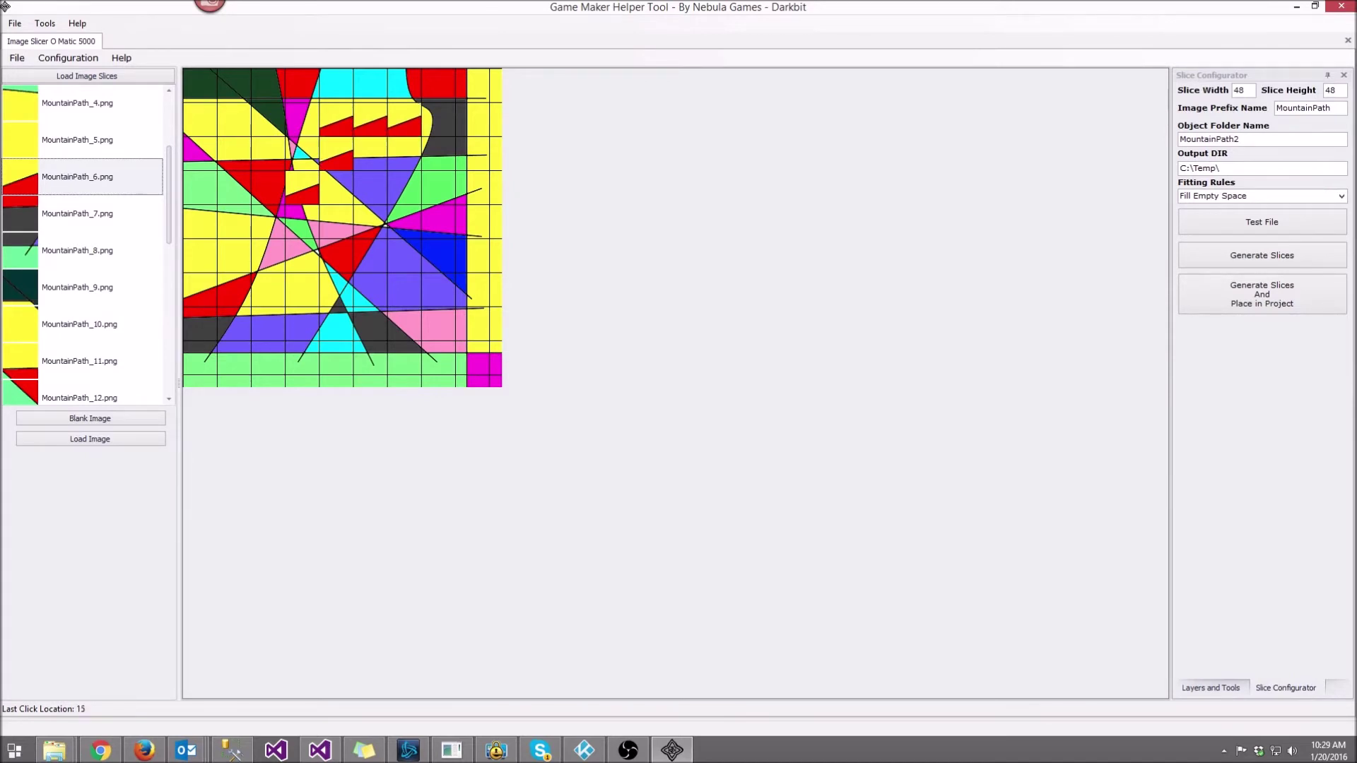
pyautogui.click(403, 160)
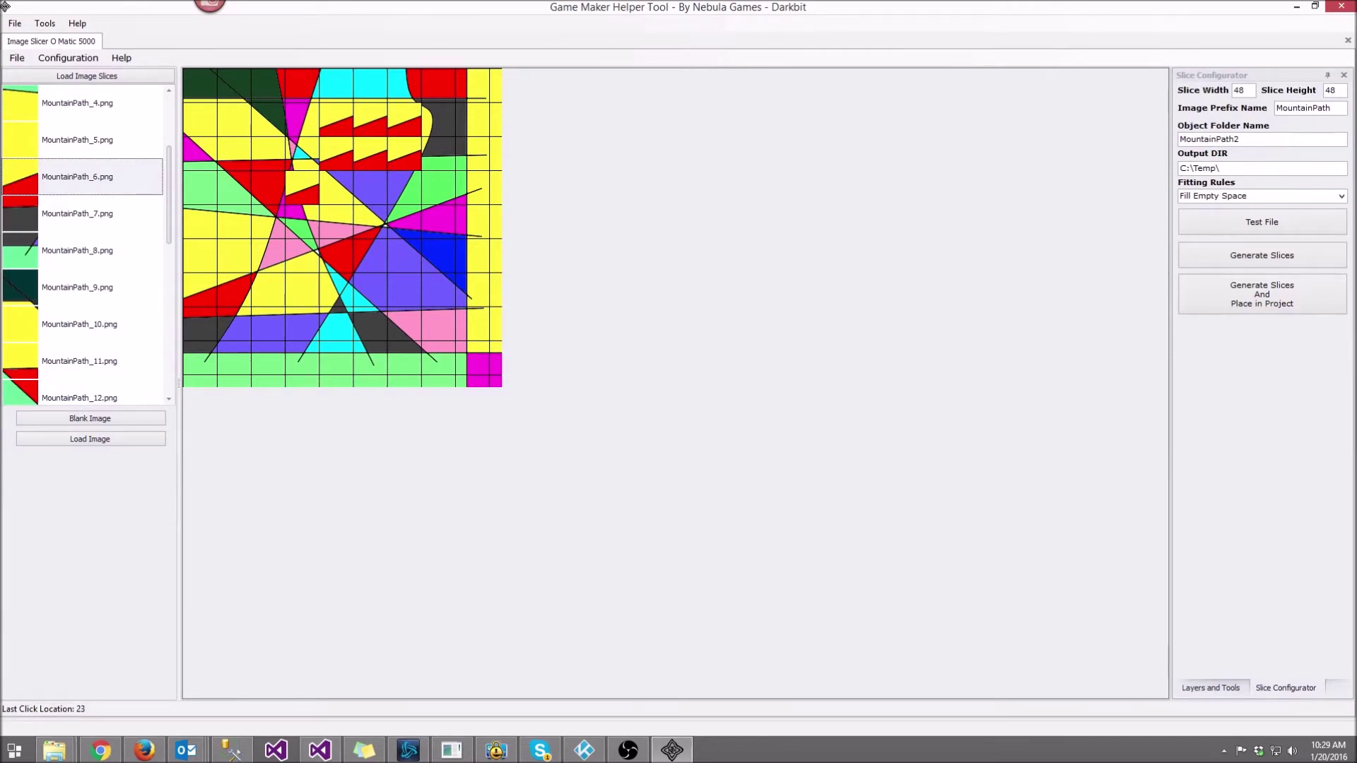
pyautogui.click(234, 126)
pyautogui.click(235, 187)
pyautogui.click(268, 222)
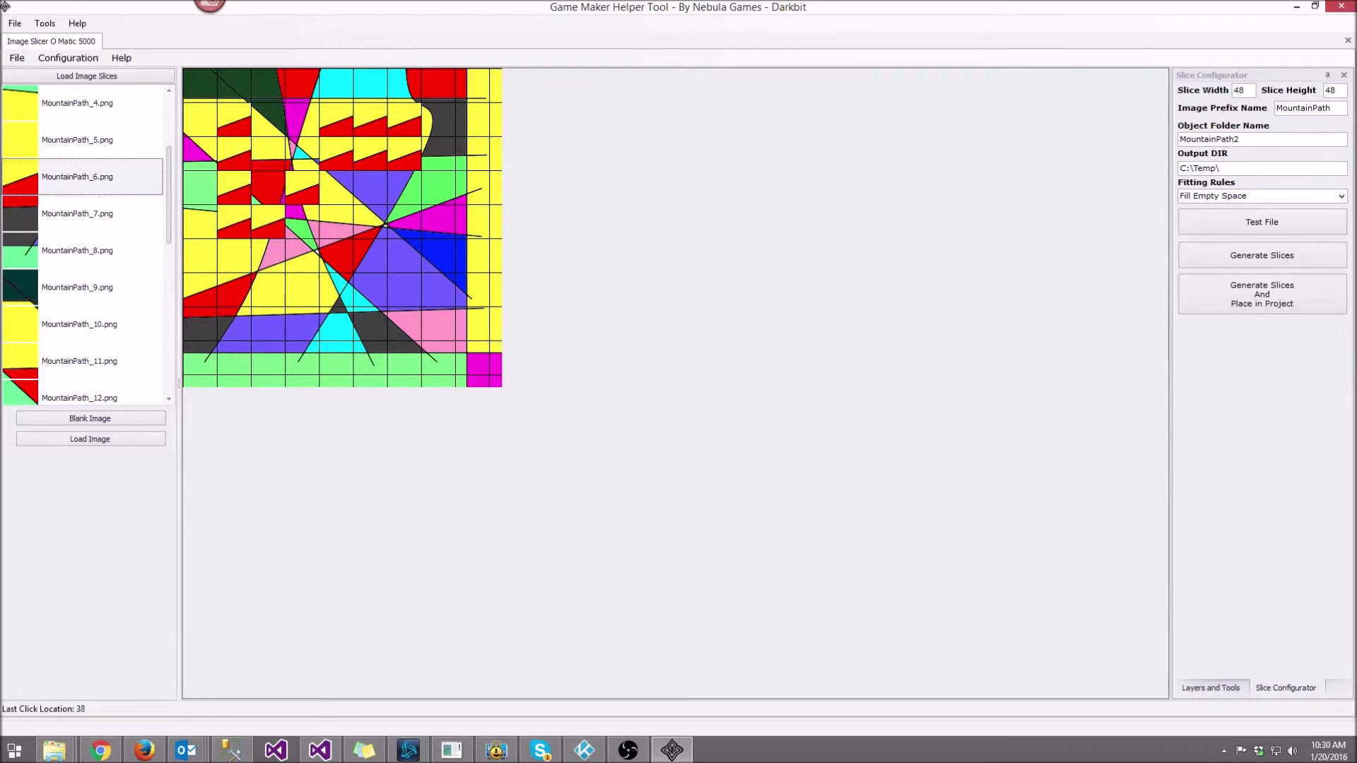
pyautogui.click(268, 154)
pyautogui.click(269, 119)
pyautogui.click(303, 120)
pyautogui.click(302, 154)
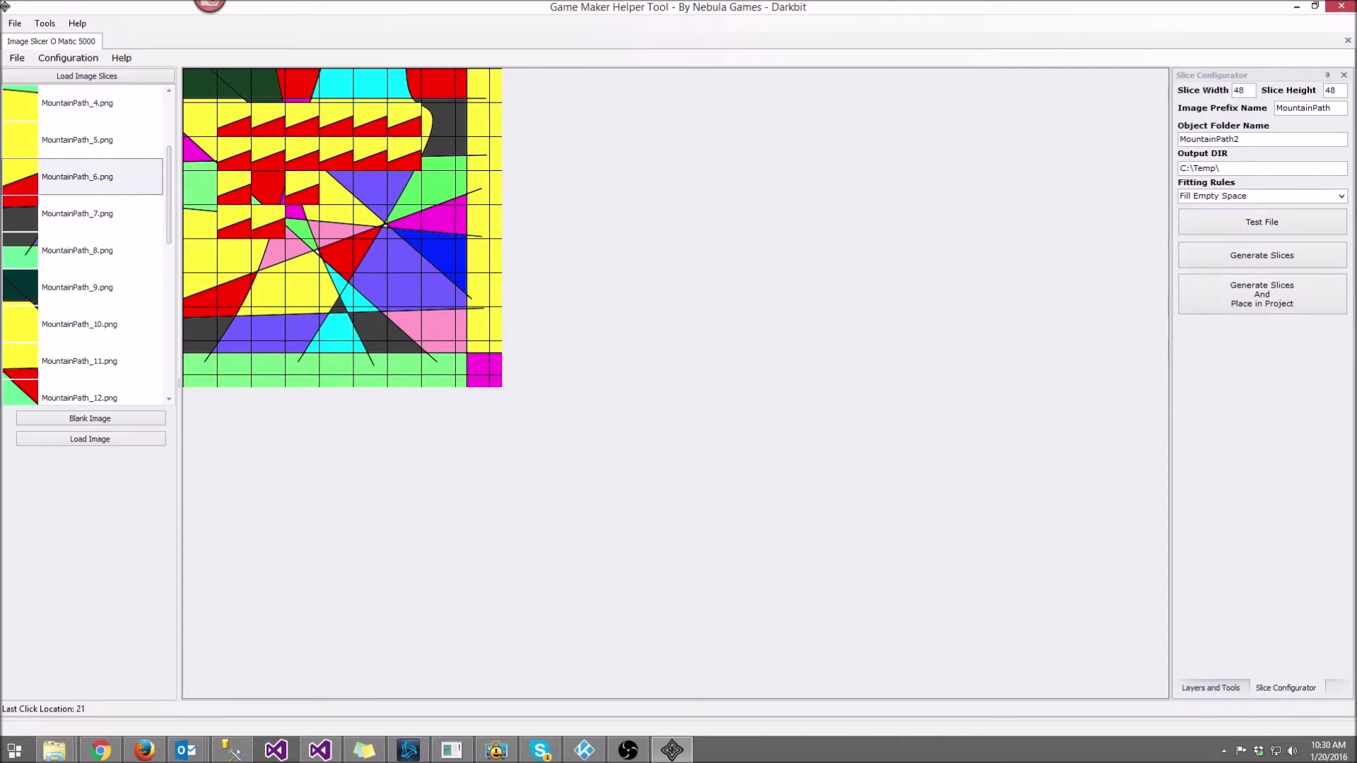
pyautogui.click(269, 187)
pyautogui.click(1210, 687)
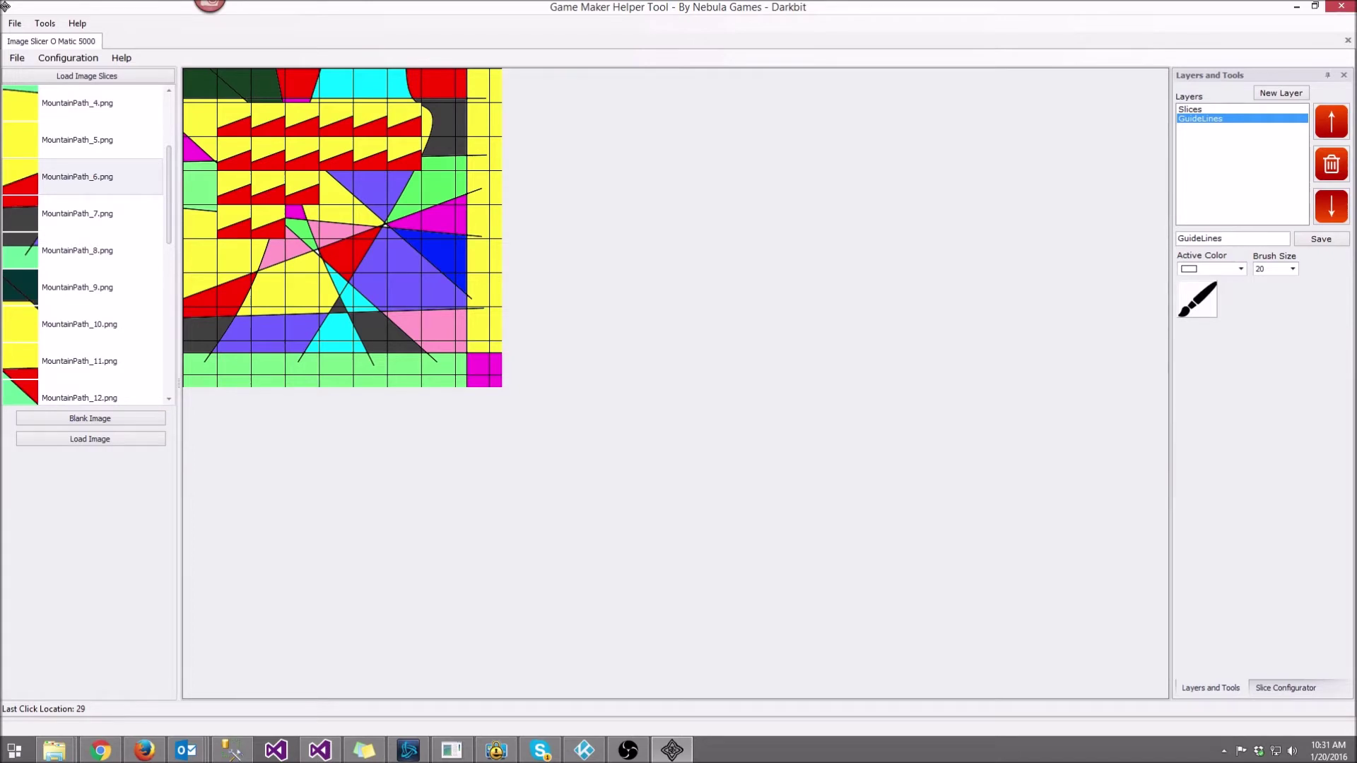
# - Add a third layer, New Layer: 3, for painting collision
pyautogui.click(1281, 93)
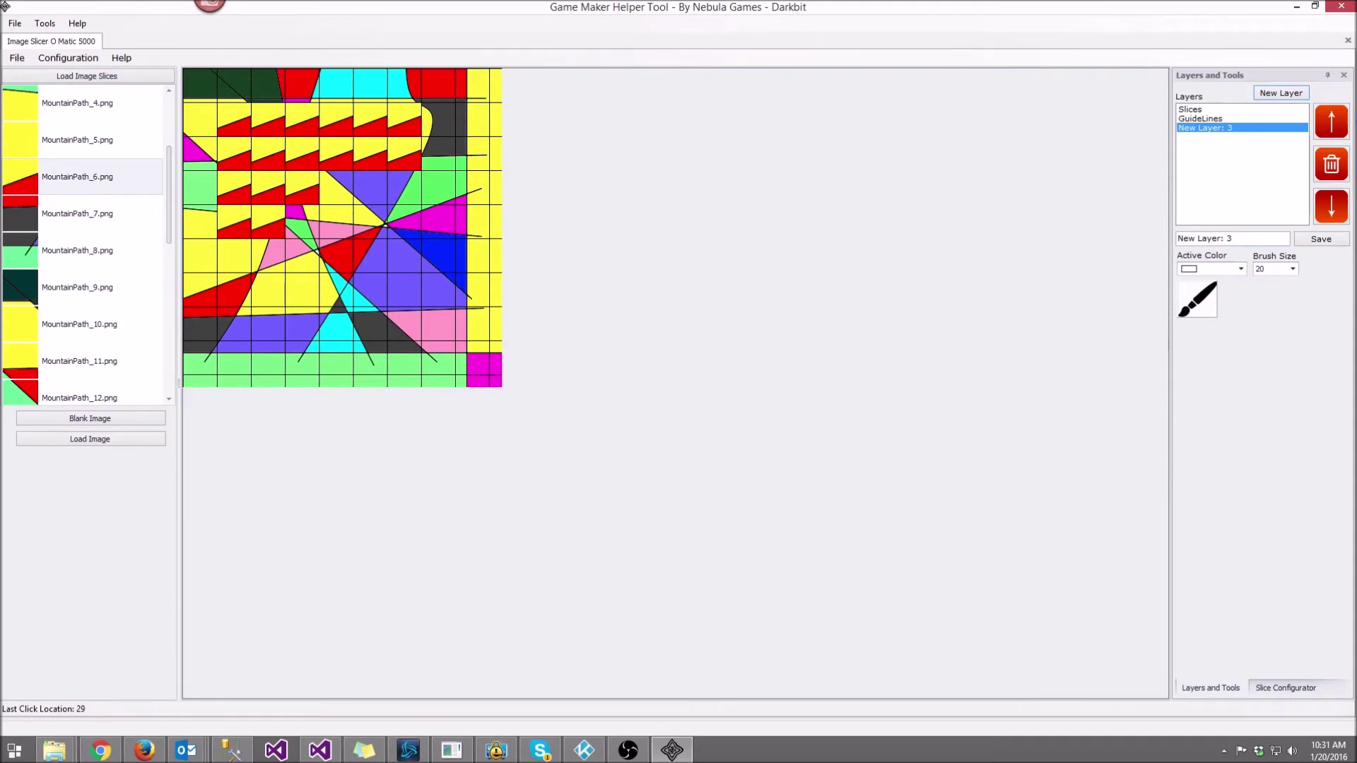
# - Name the layer Collision and set up a red freehand brush of size 30
pyautogui.press('Tab')
pyautogui.write('Co')
pyautogui.write('llision')
pyautogui.click(1241, 268)
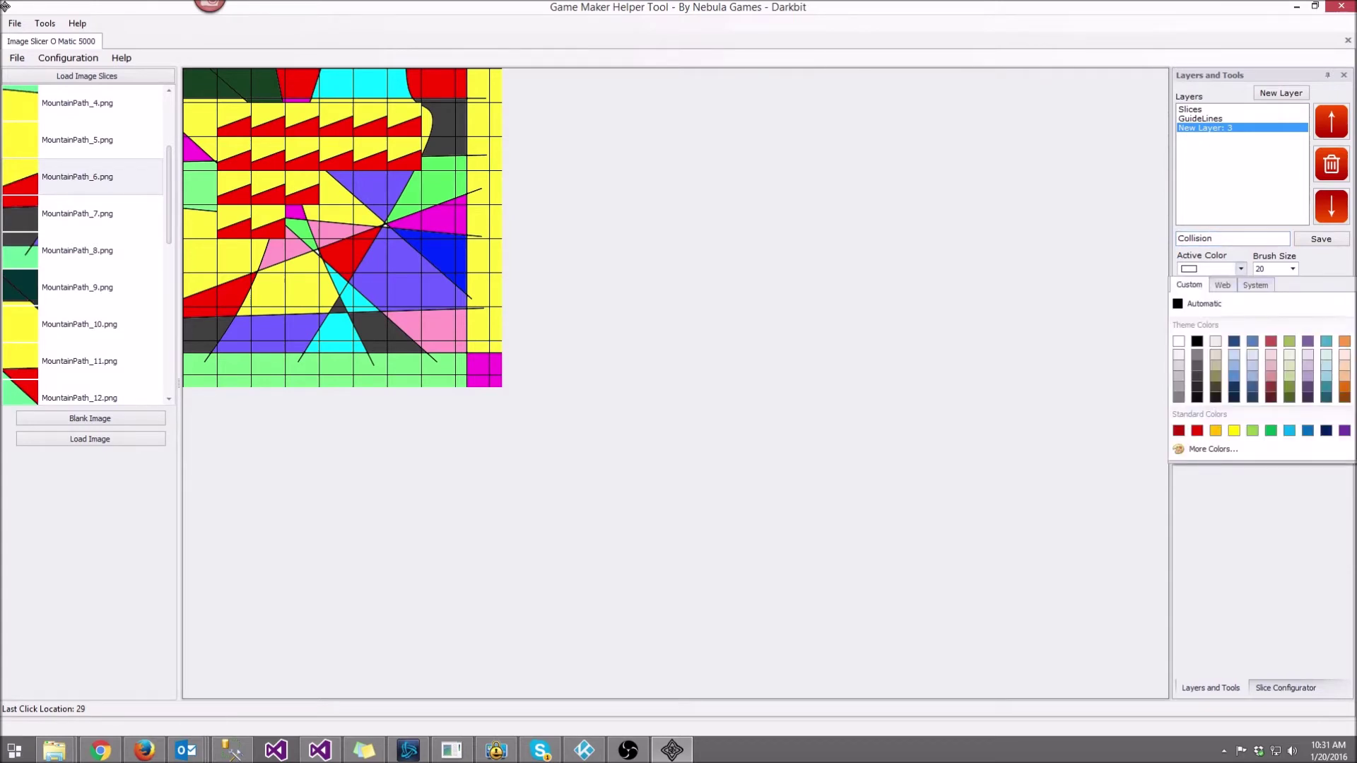
pyautogui.click(1272, 342)
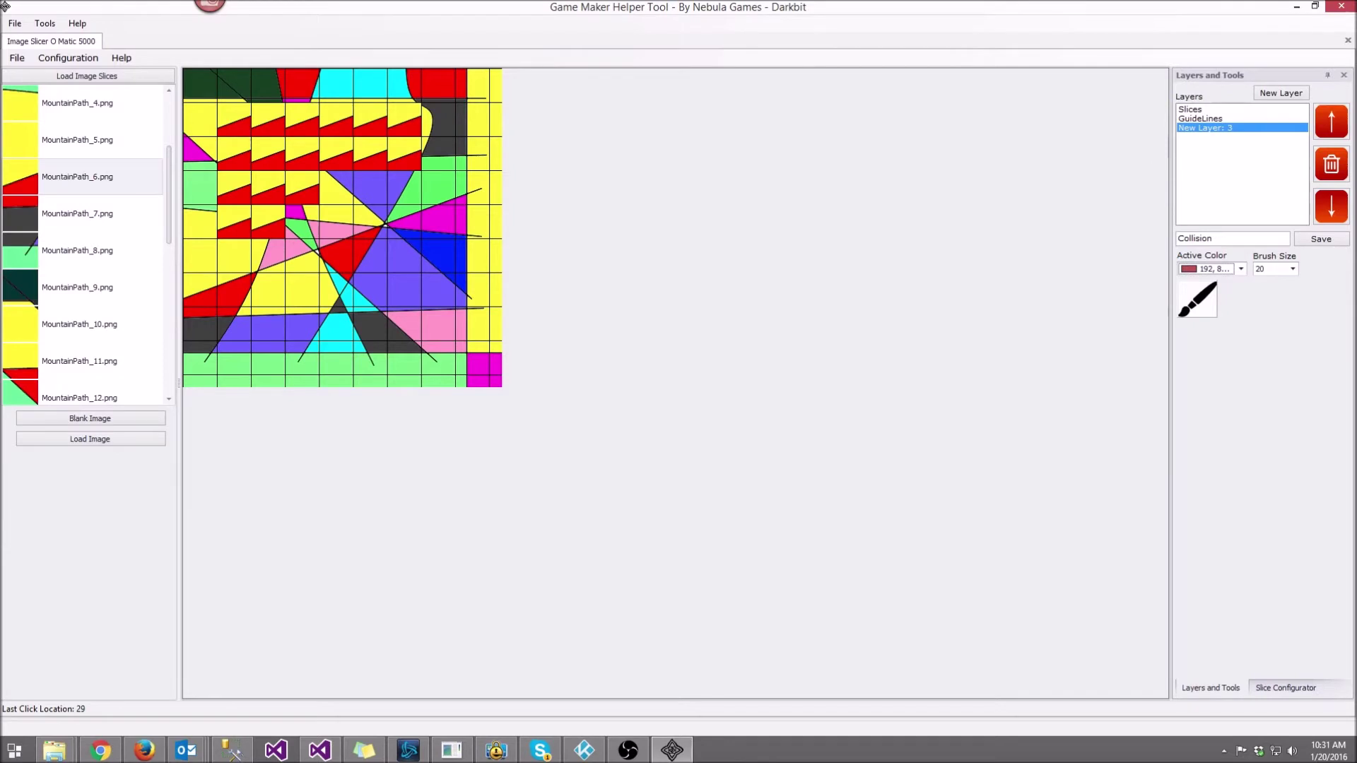
pyautogui.click(1197, 299)
pyautogui.click(1292, 269)
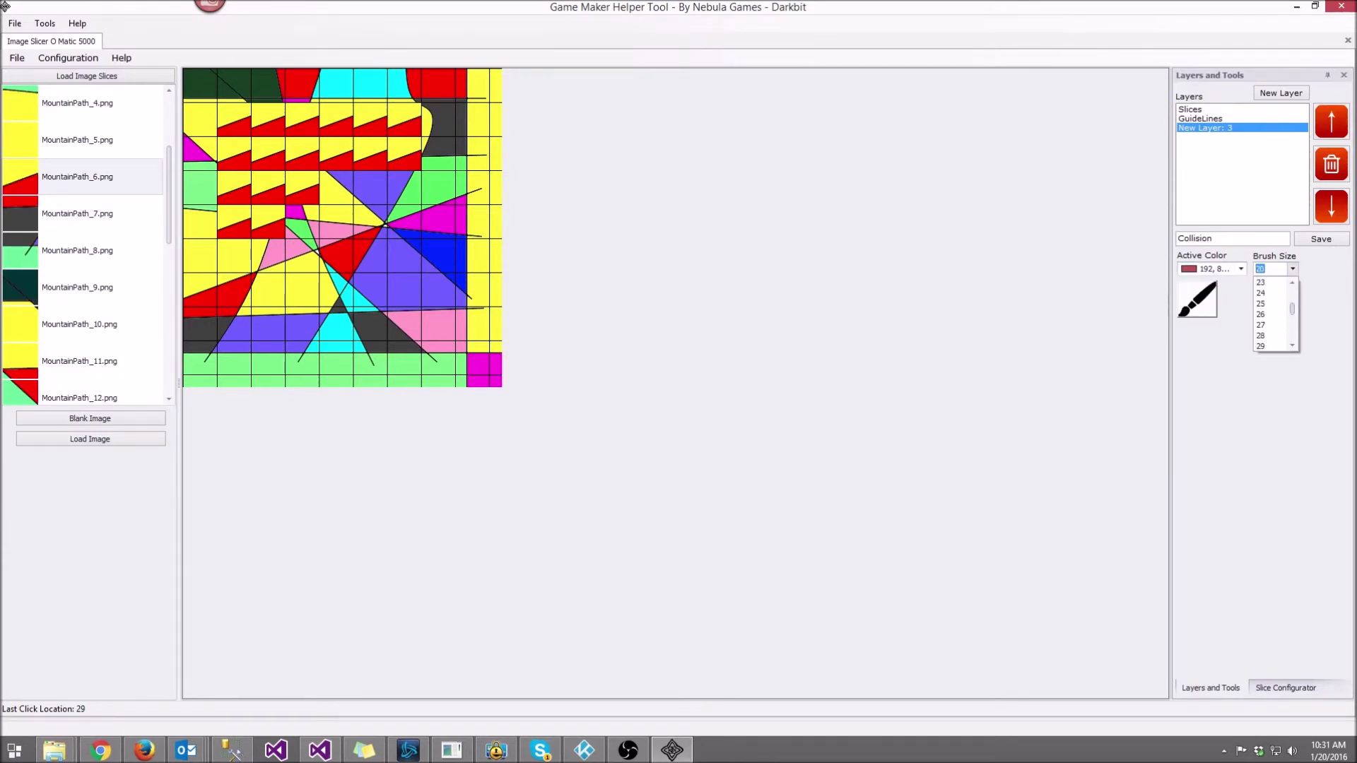
pyautogui.click(1262, 336)
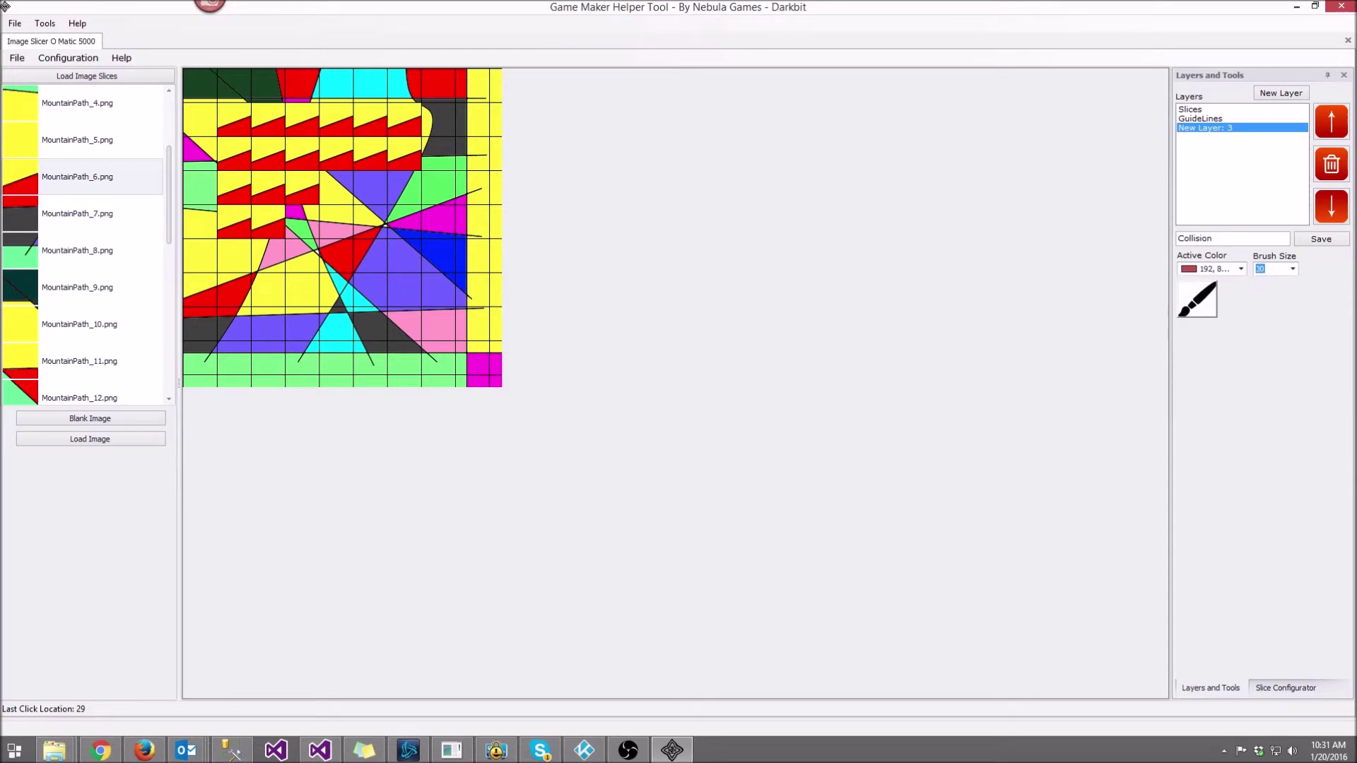
# - Paint a broad red stroke across the map's middle, then test its order against GuideLines
pyautogui.moveTo(442, 182)
pyautogui.mouseDown()
pyautogui.moveTo(361, 238)
pyautogui.moveTo(345, 299)
pyautogui.moveTo(298, 339)
pyautogui.moveTo(319, 335)
pyautogui.moveTo(378, 243)
pyautogui.moveTo(457, 181)
pyautogui.moveTo(460, 138)
pyautogui.moveTo(445, 170)
pyautogui.moveTo(477, 133)
pyautogui.moveTo(472, 197)
pyautogui.moveTo(401, 238)
pyautogui.moveTo(318, 354)
pyautogui.moveTo(289, 356)
pyautogui.moveTo(319, 367)
pyautogui.moveTo(369, 312)
pyautogui.moveTo(484, 142)
pyautogui.moveTo(484, 192)
pyautogui.moveTo(329, 366)
pyautogui.moveTo(490, 212)
pyautogui.moveTo(477, 243)
pyautogui.moveTo(368, 360)
pyautogui.mouseUp()
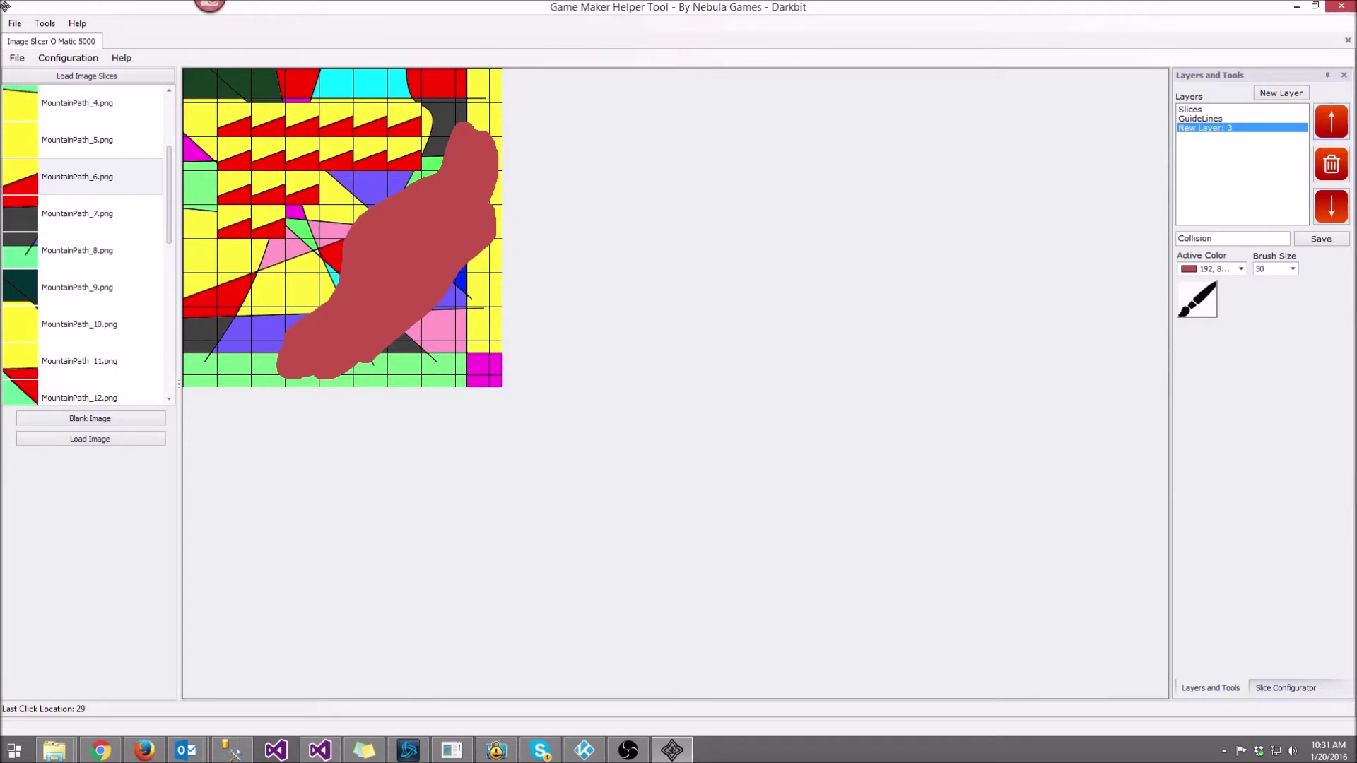
pyautogui.click(1332, 121)
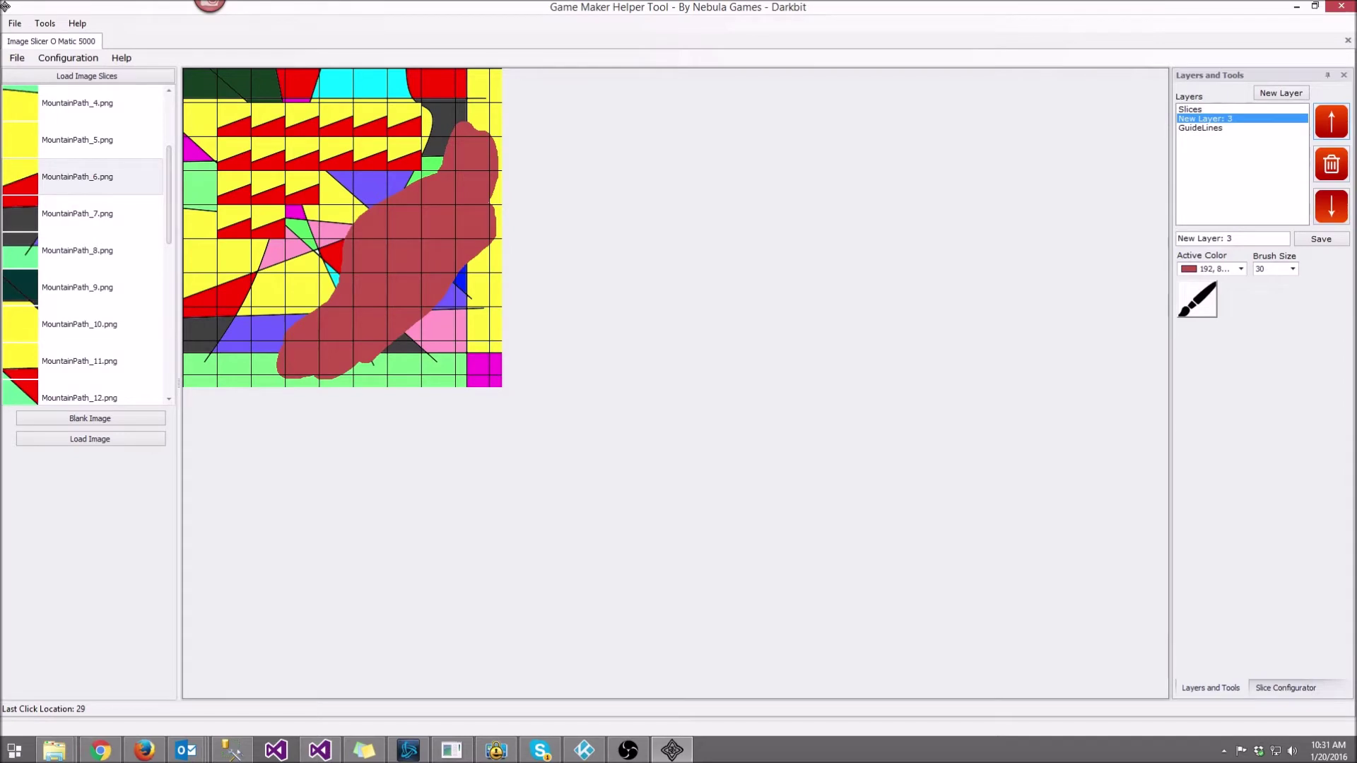
pyautogui.click(1331, 207)
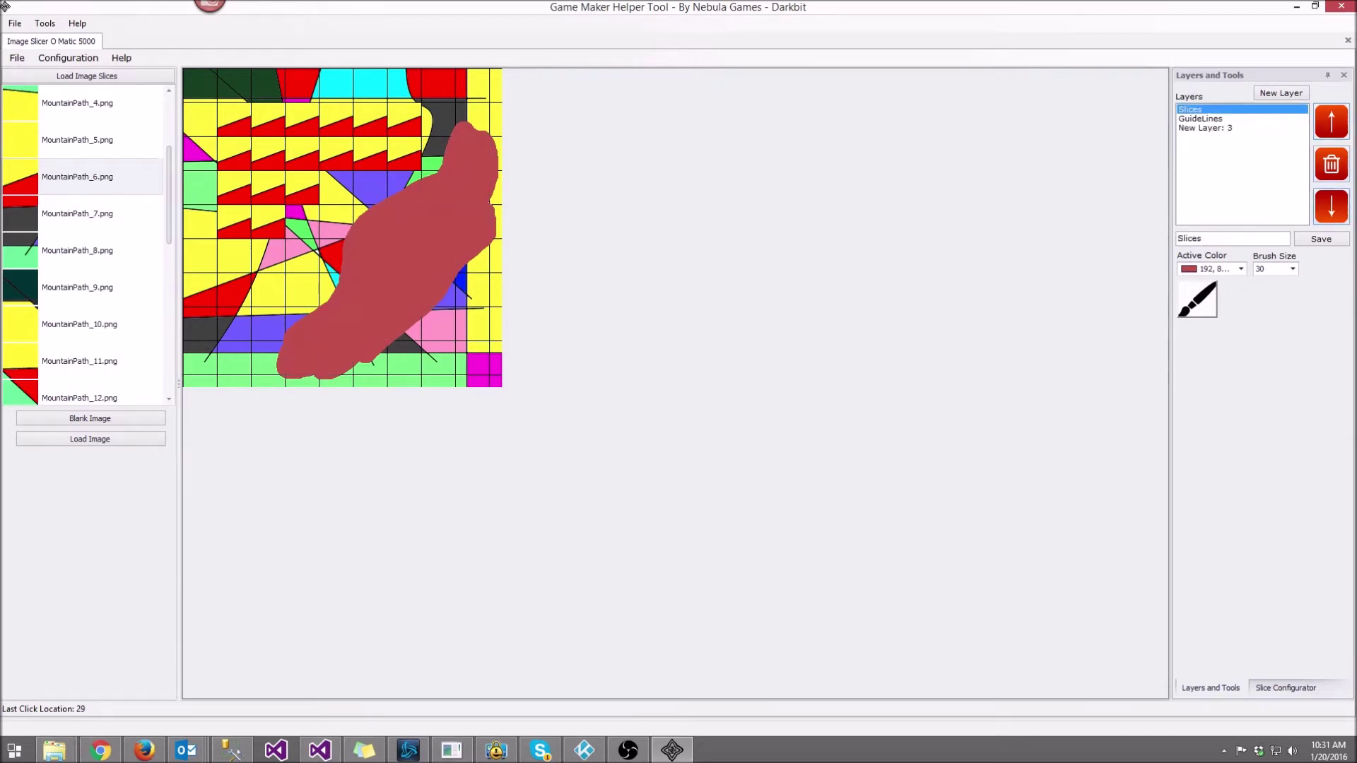
pyautogui.press('Down')
pyautogui.press('Down')
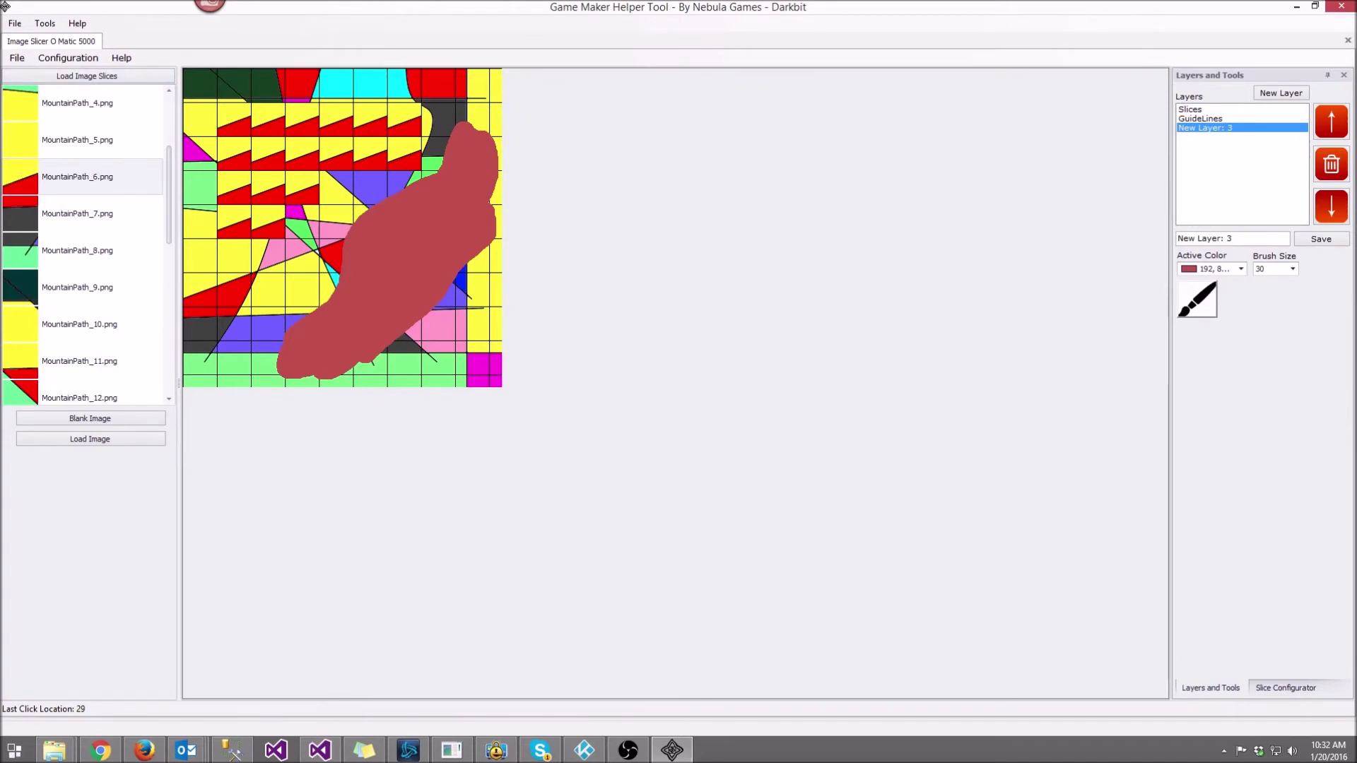
# - Export Slices and New Layer: 3 as separate images to C:\Temp\Export2, creating the folder
pyautogui.click(18, 58)
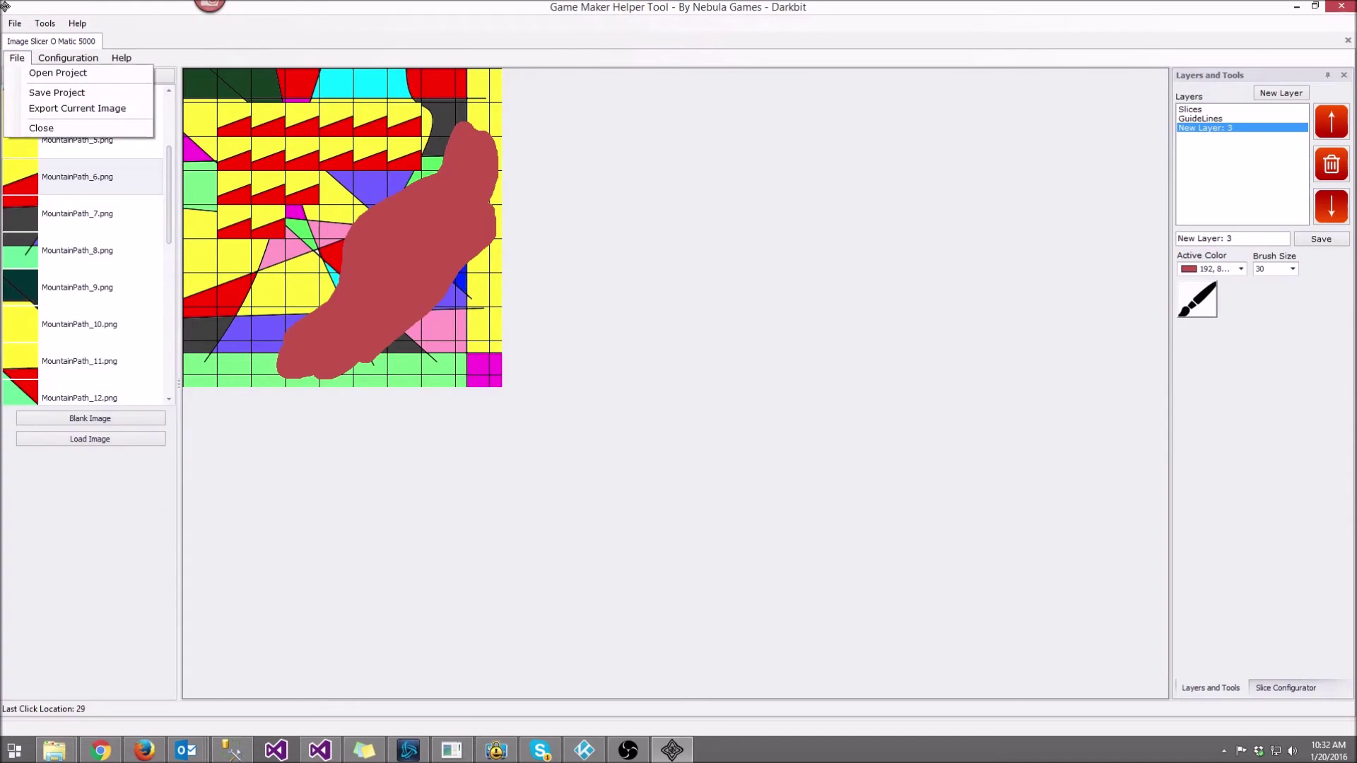
pyautogui.click(77, 109)
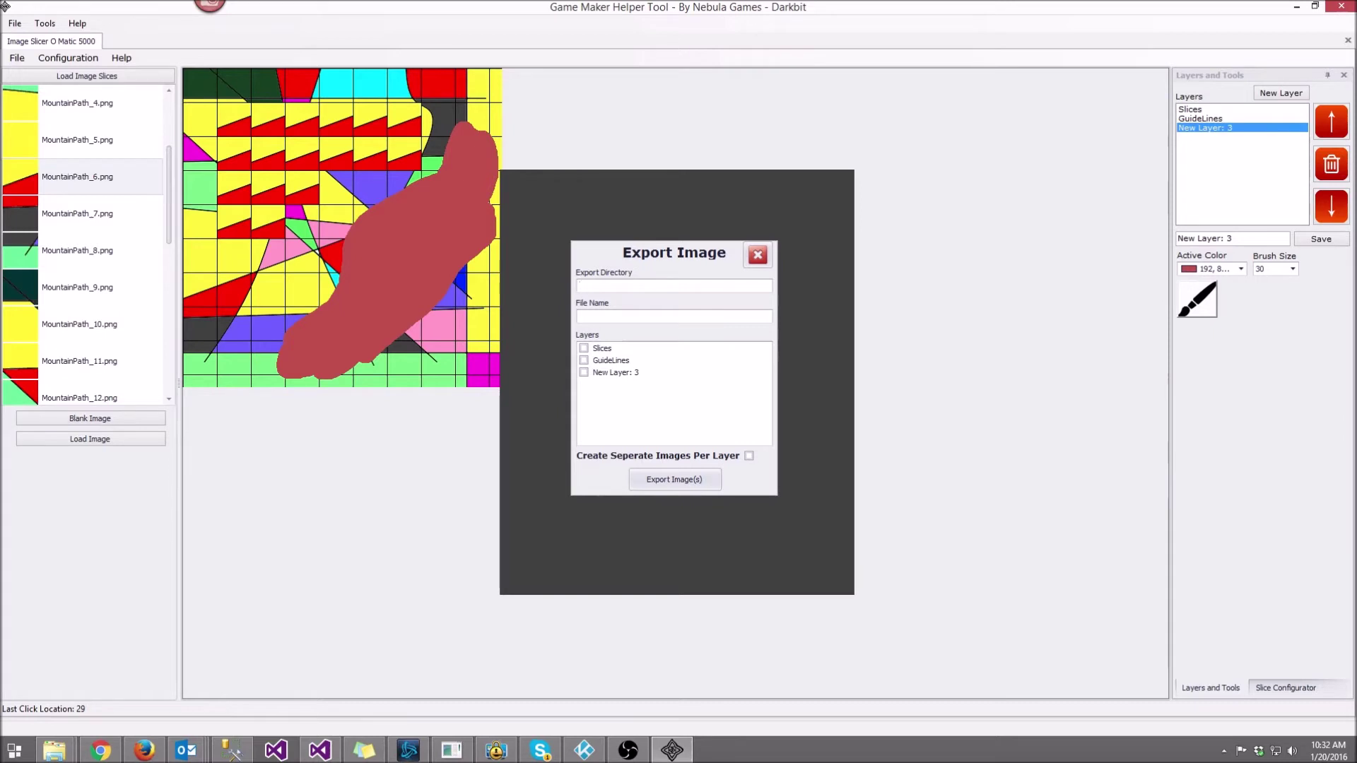
pyautogui.write('c:\\Temp\\')
pyautogui.write('Export2')
pyautogui.press('Tab')
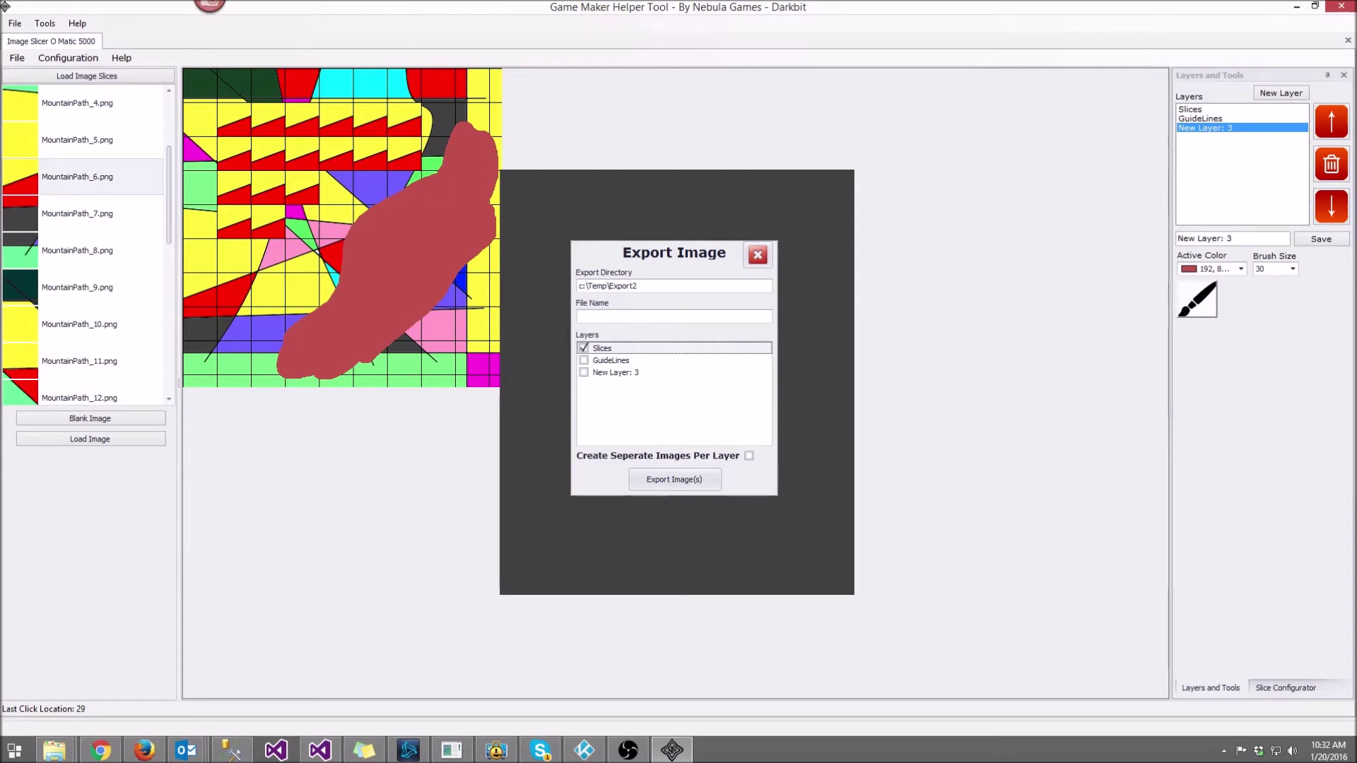
pyautogui.press('Down')
pyautogui.press('Down')
pyautogui.press('space')
pyautogui.press('Tab')
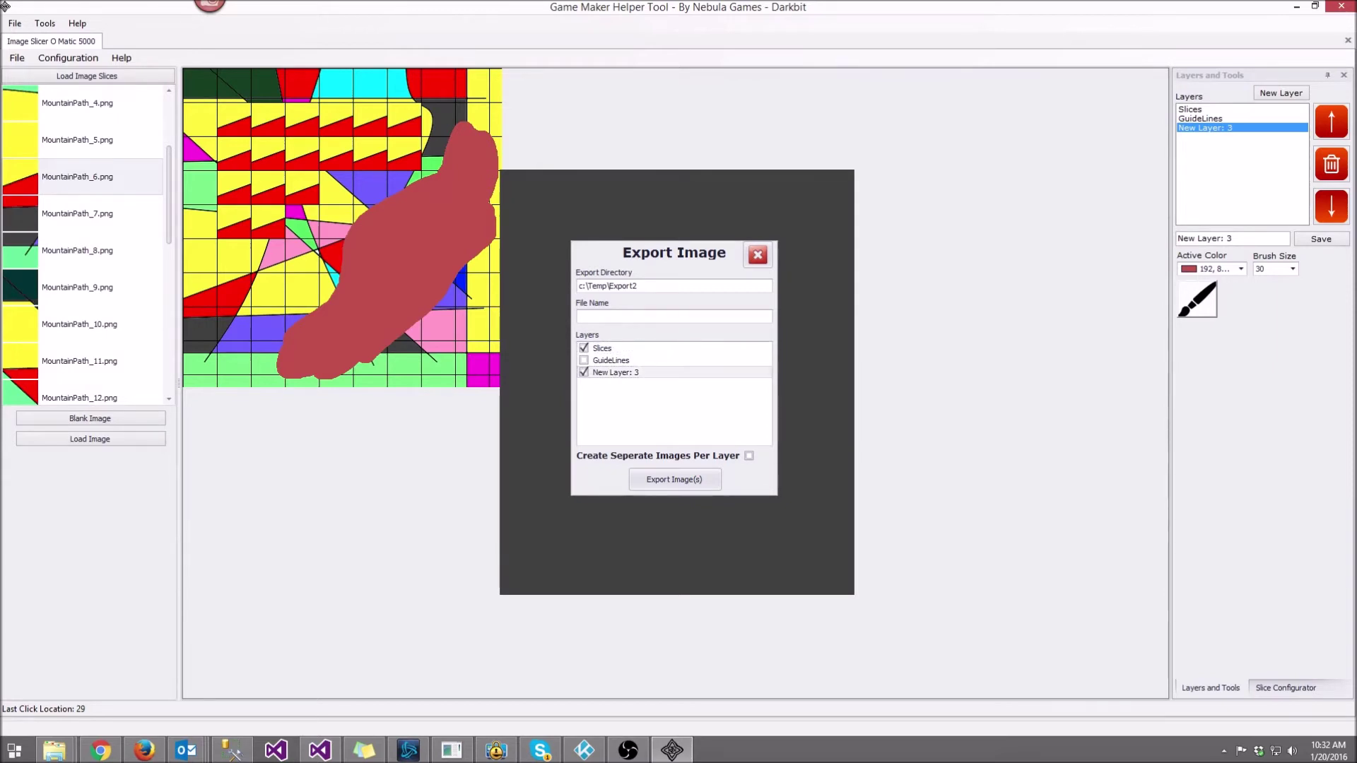
pyautogui.press('space')
pyautogui.press('space')
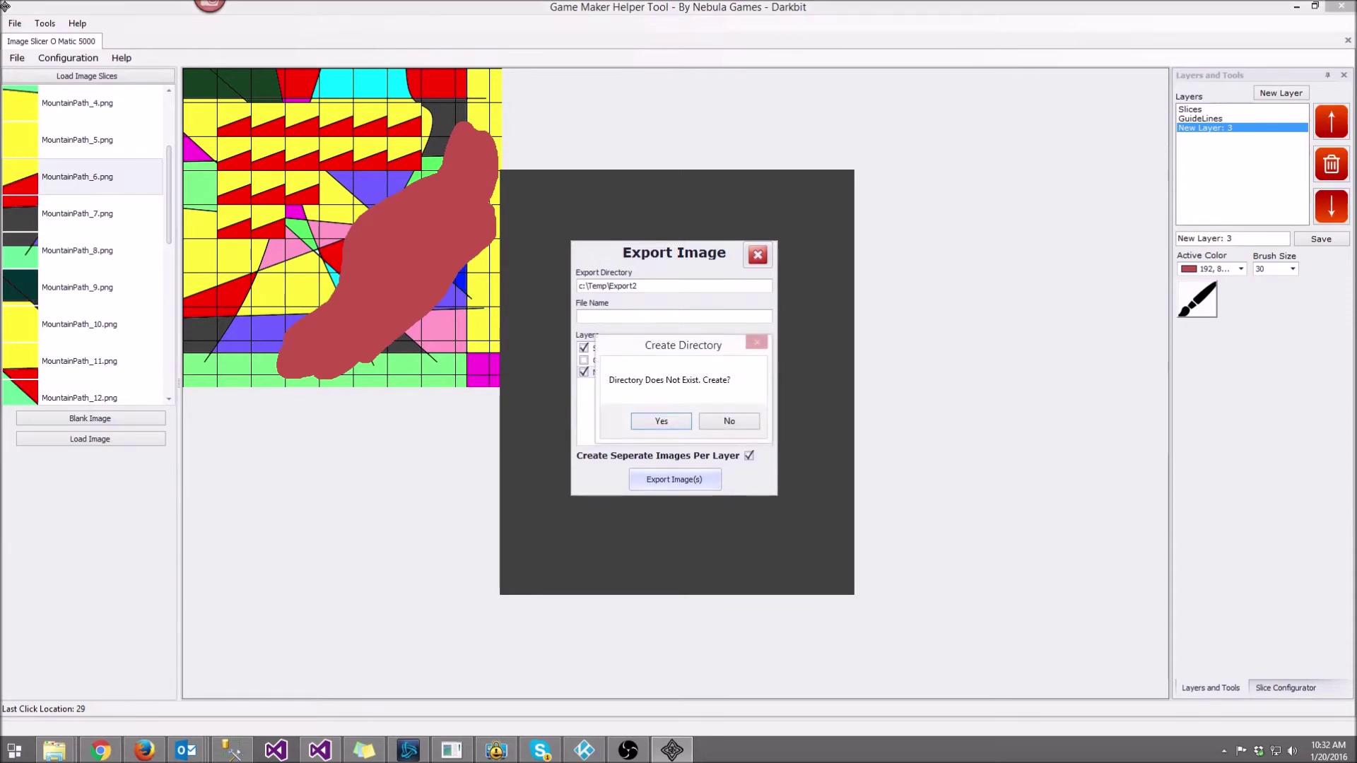
pyautogui.press('space')
pyautogui.press('space')
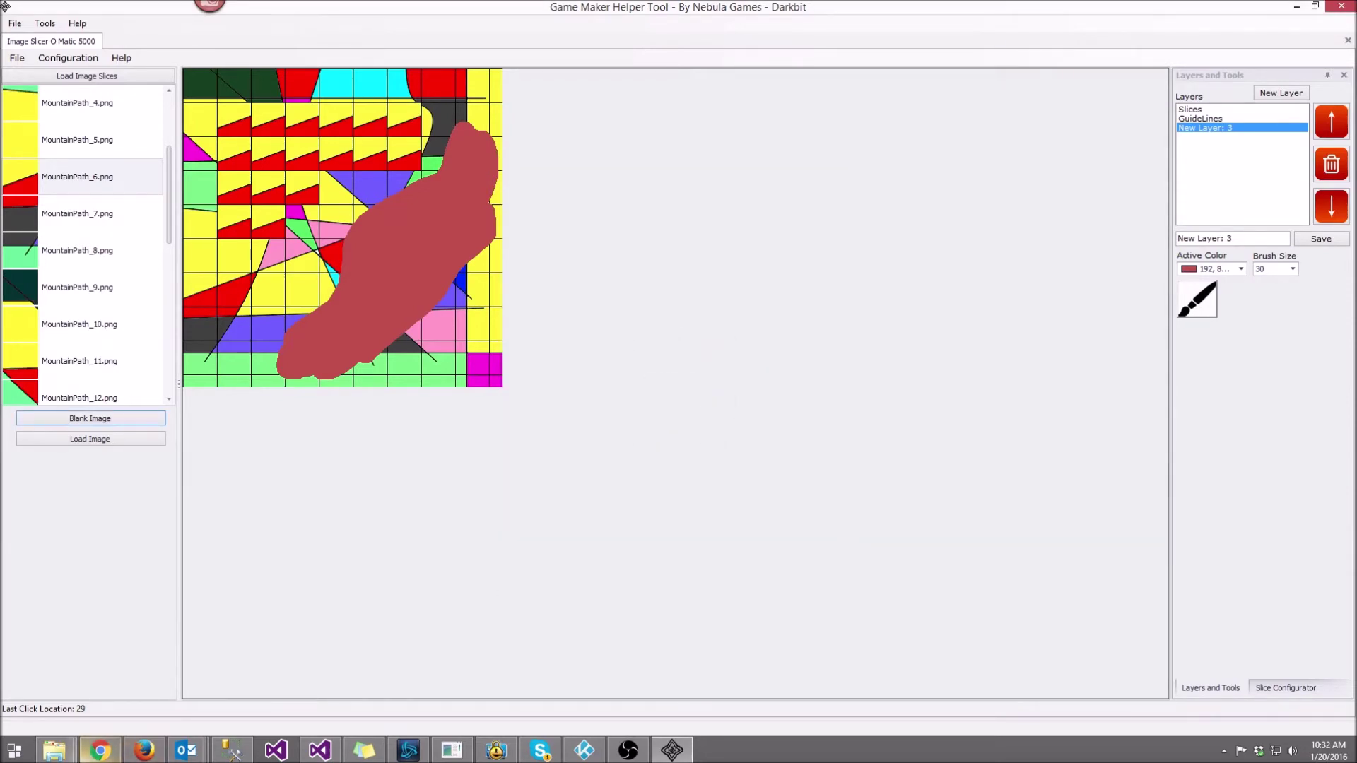
pyautogui.click(53, 751)
pyautogui.click(89, 673)
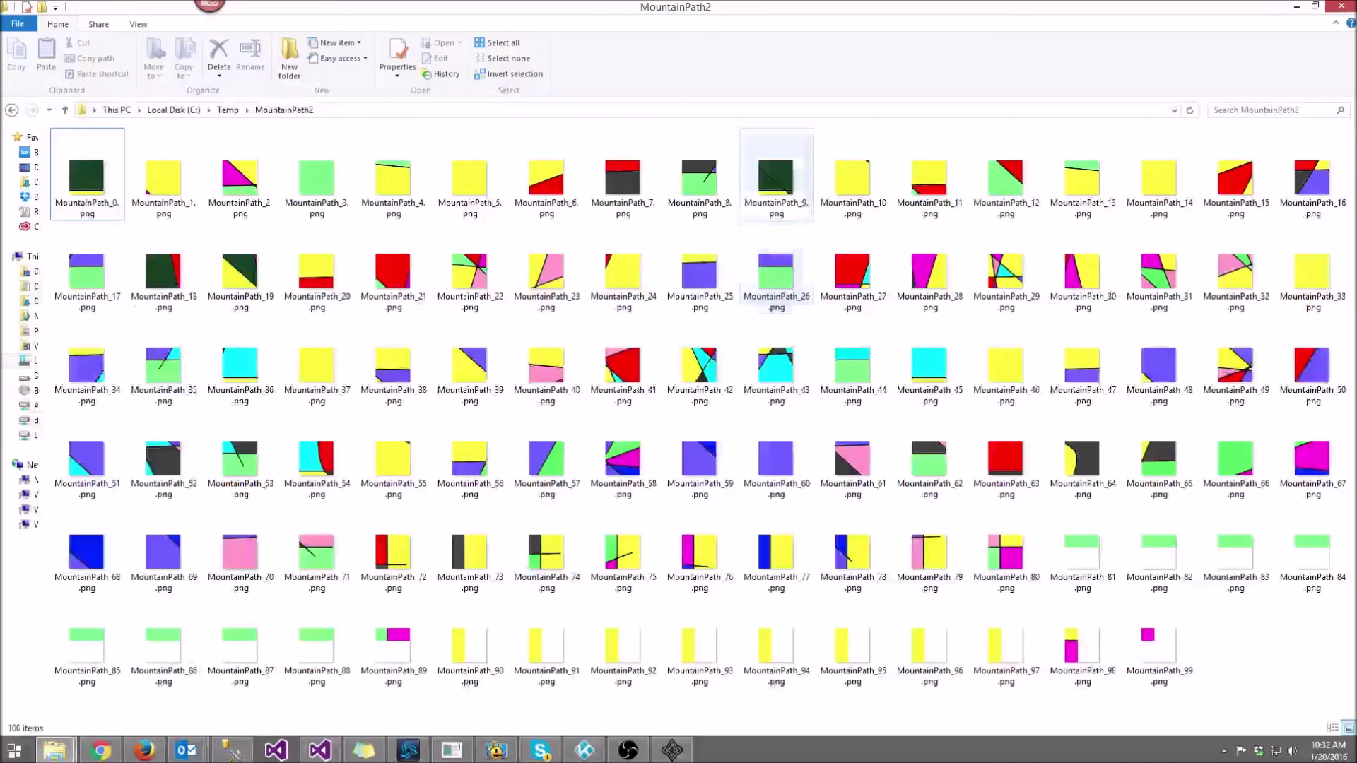
pyautogui.click(228, 108)
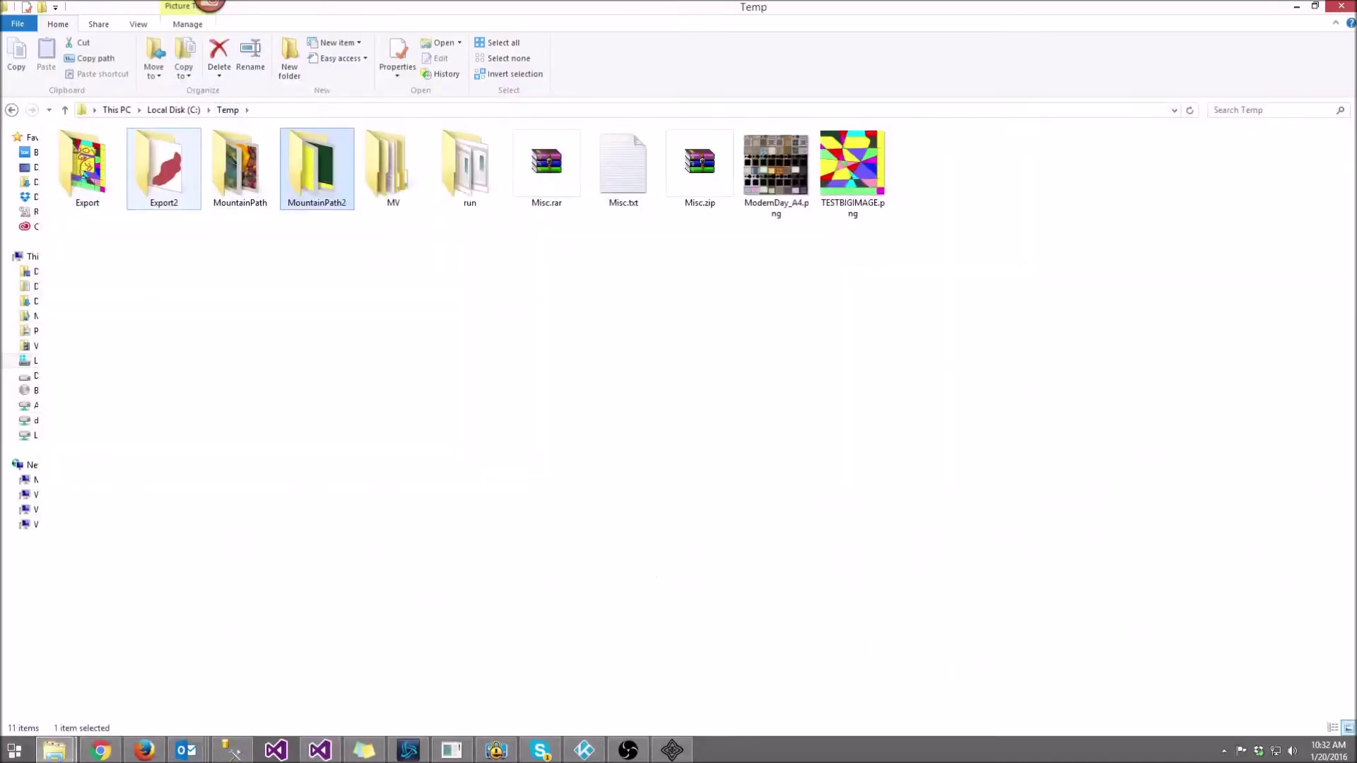
pyautogui.doubleClick(163, 167)
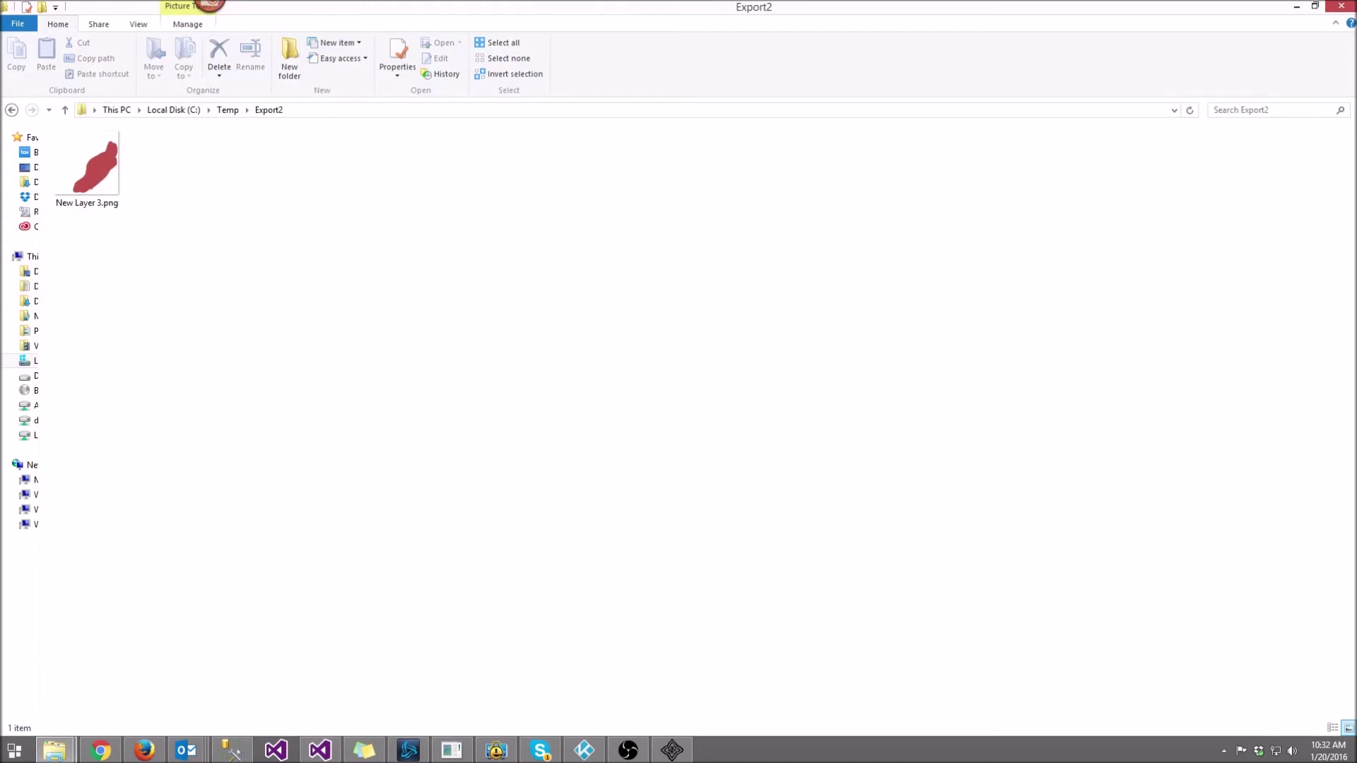
pyautogui.click(87, 168)
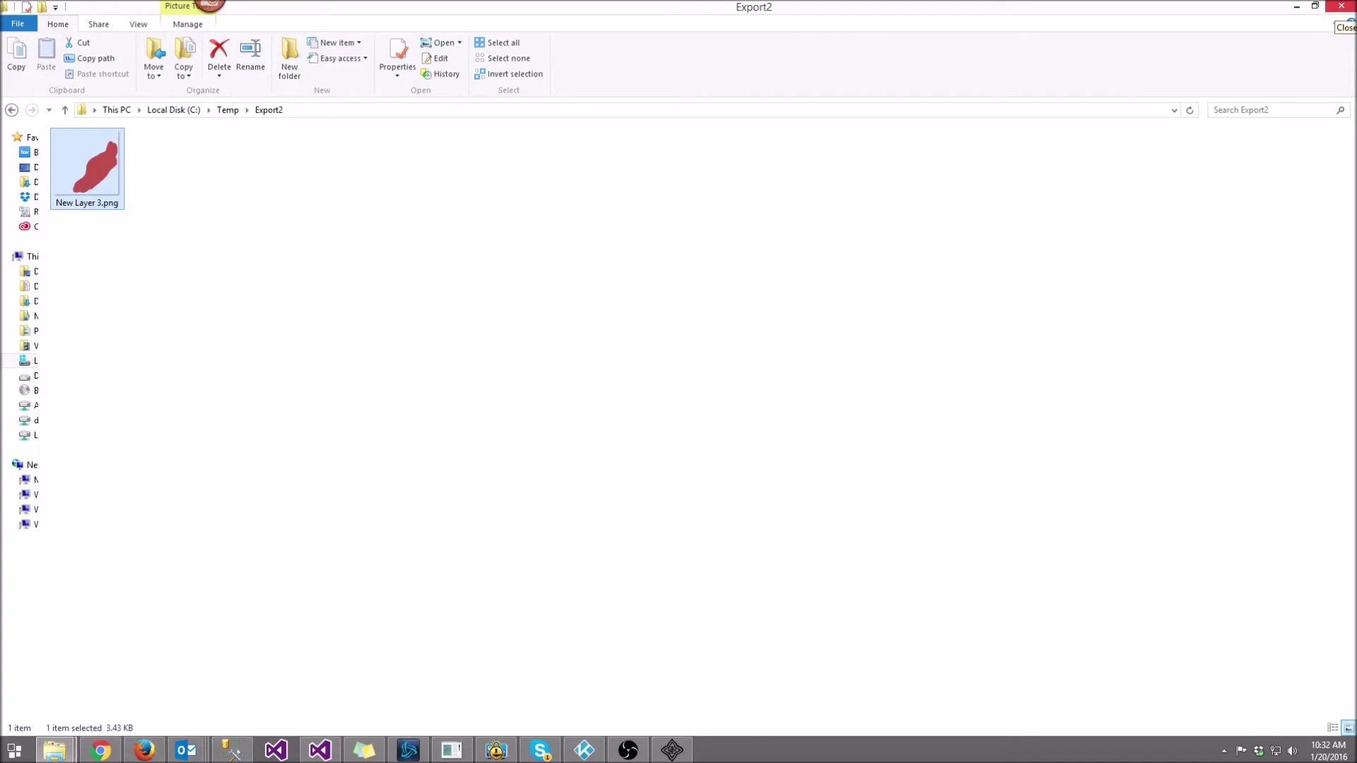
pyautogui.click(1341, 6)
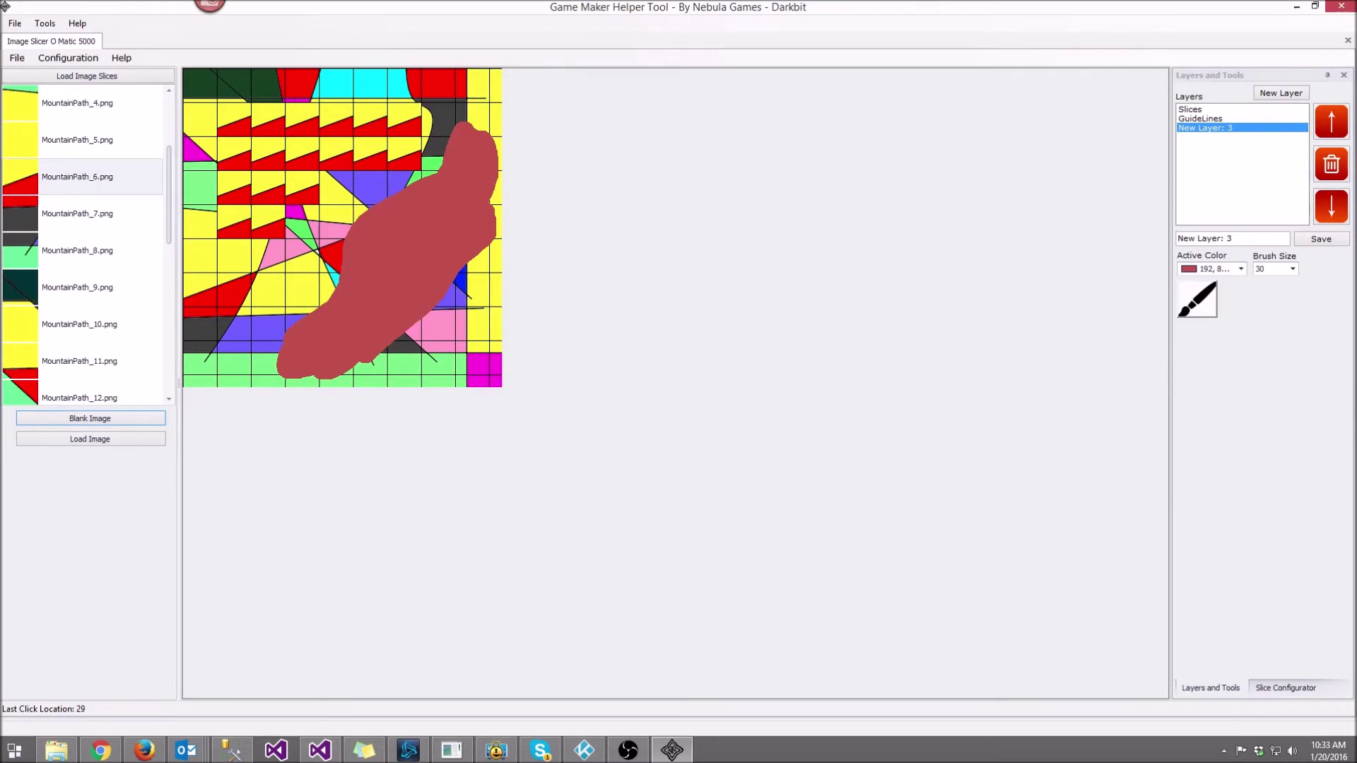
pyautogui.click(68, 57)
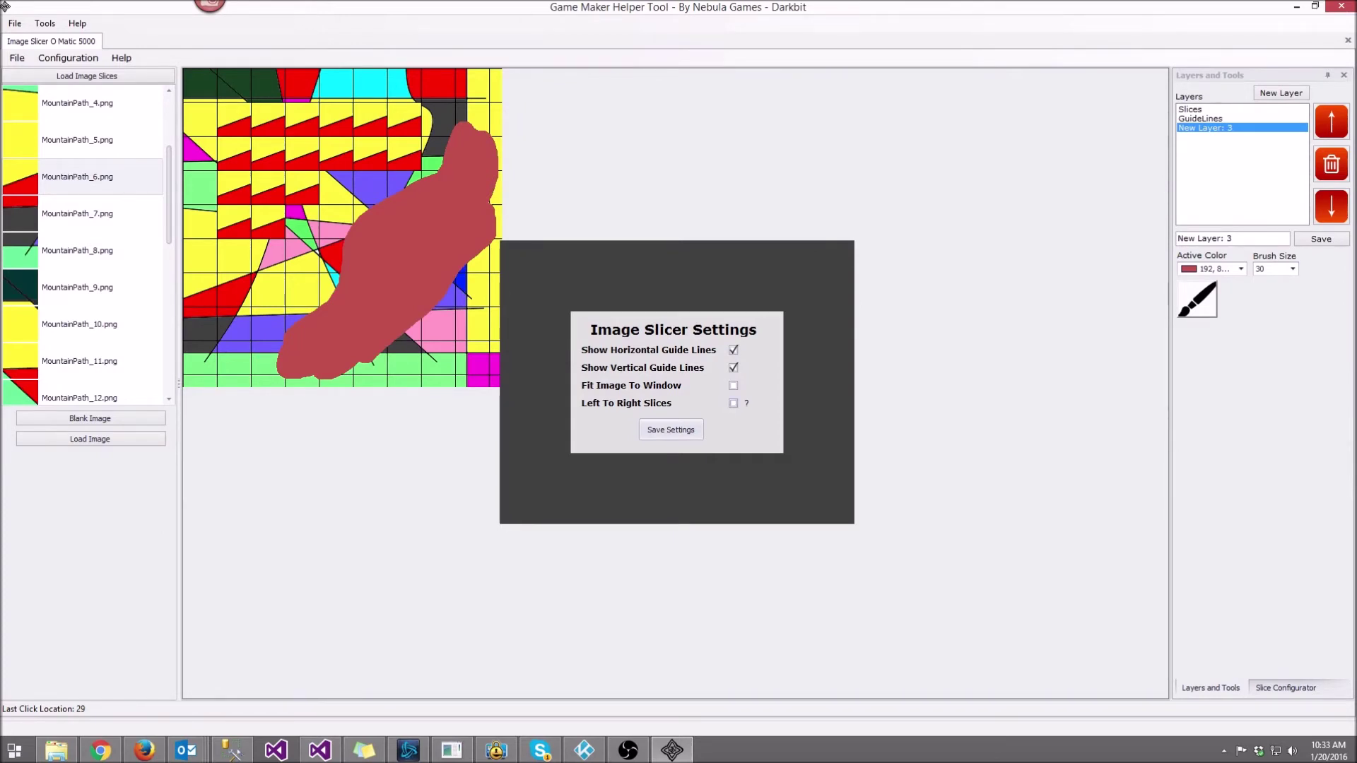
pyautogui.press('Return')
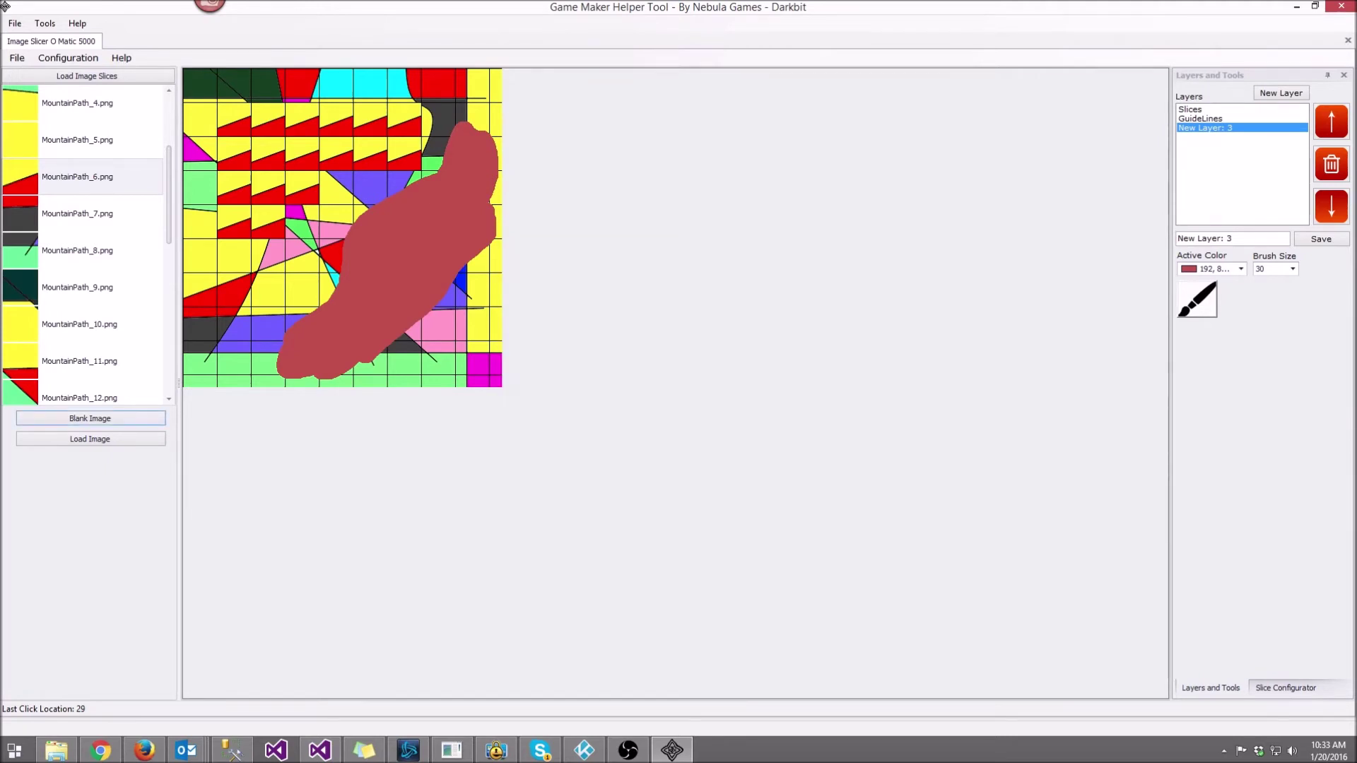
pyautogui.press('alt')
pyautogui.press('Down')
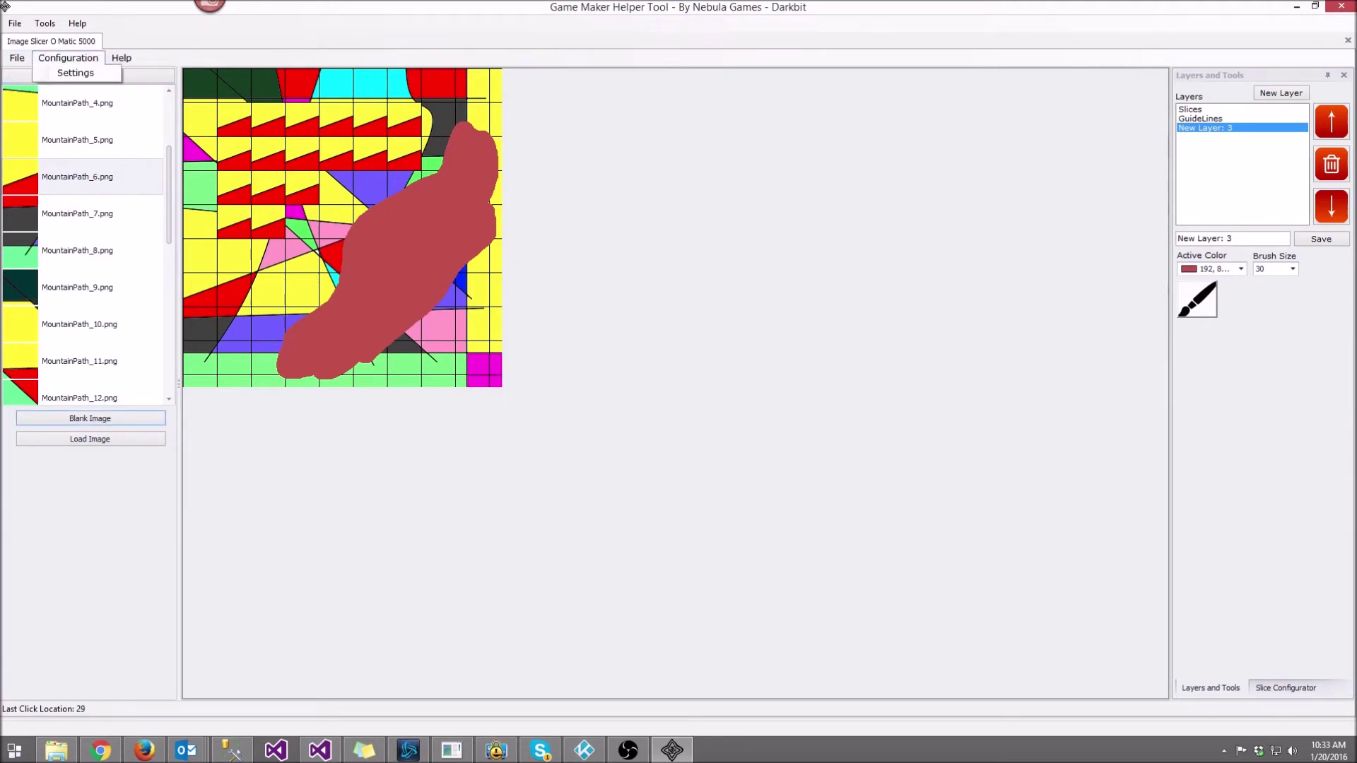
pyautogui.press('Left')
pyautogui.press('Left')
pyautogui.press('Right')
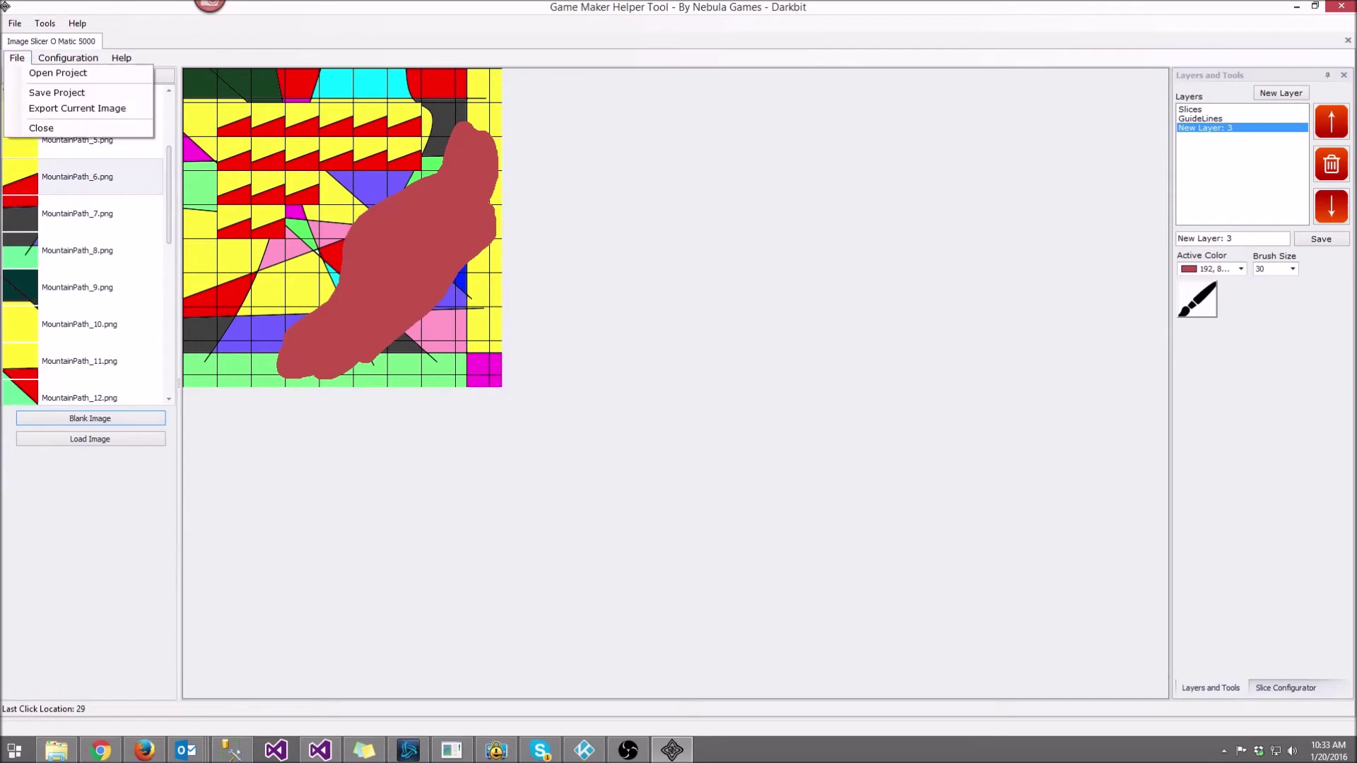
pyautogui.press('Escape')
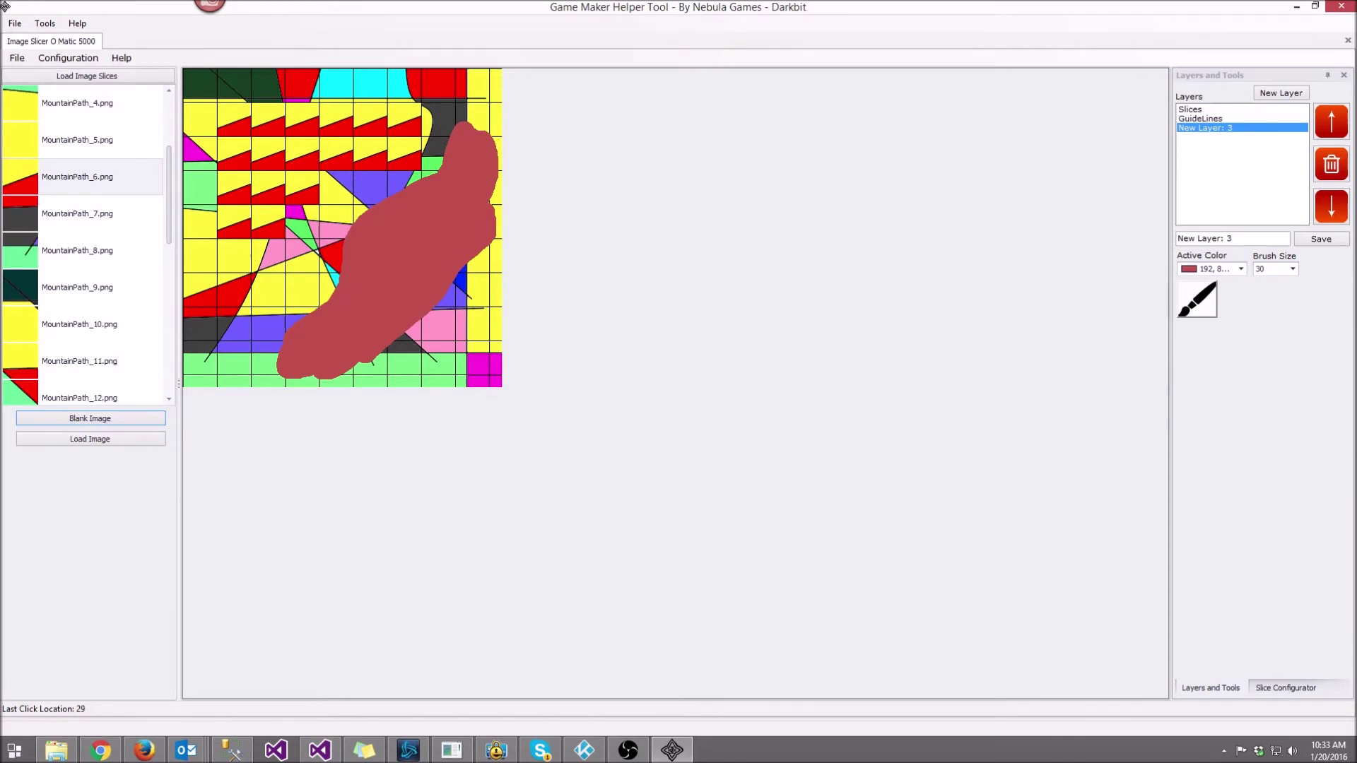
pyautogui.press('Tab')
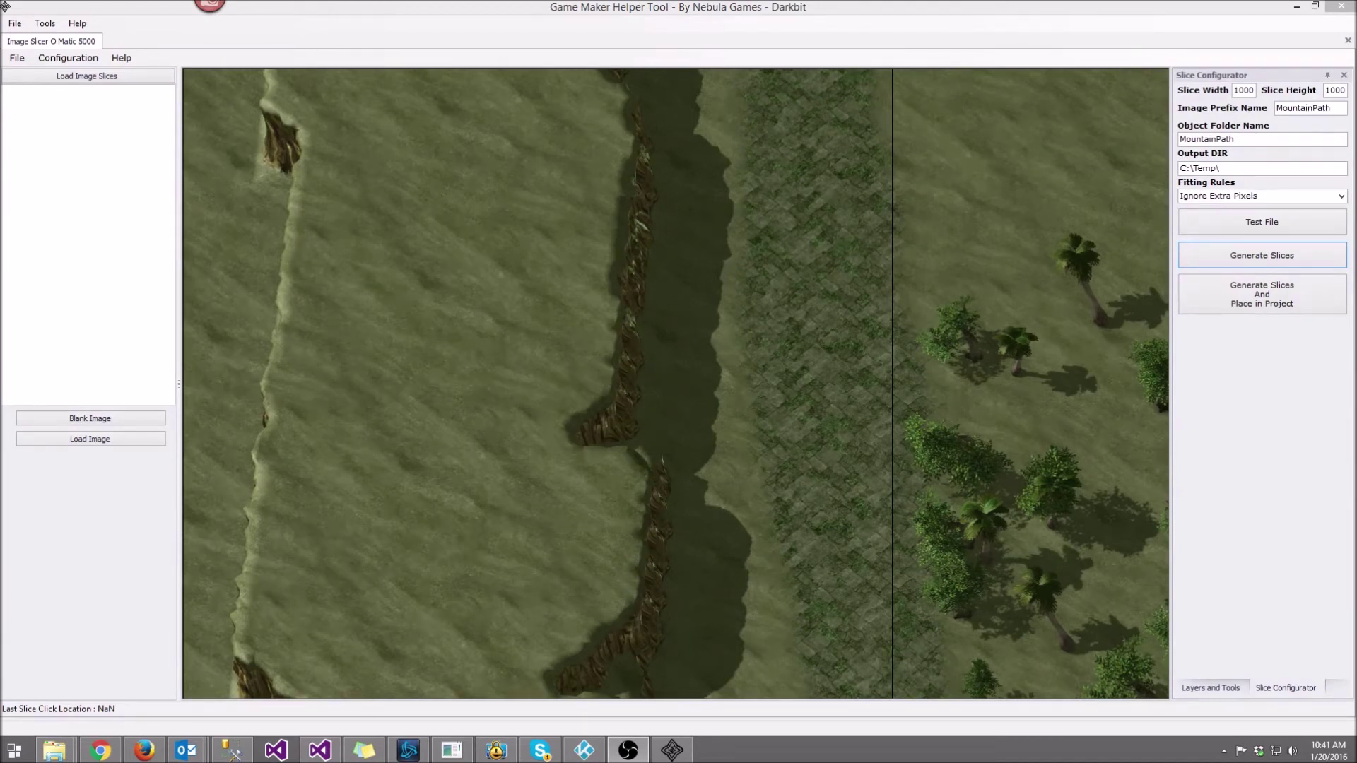
# - Keep slice width and height at 1000 and generate the nine MountainPath slices
pyautogui.press('Tab')
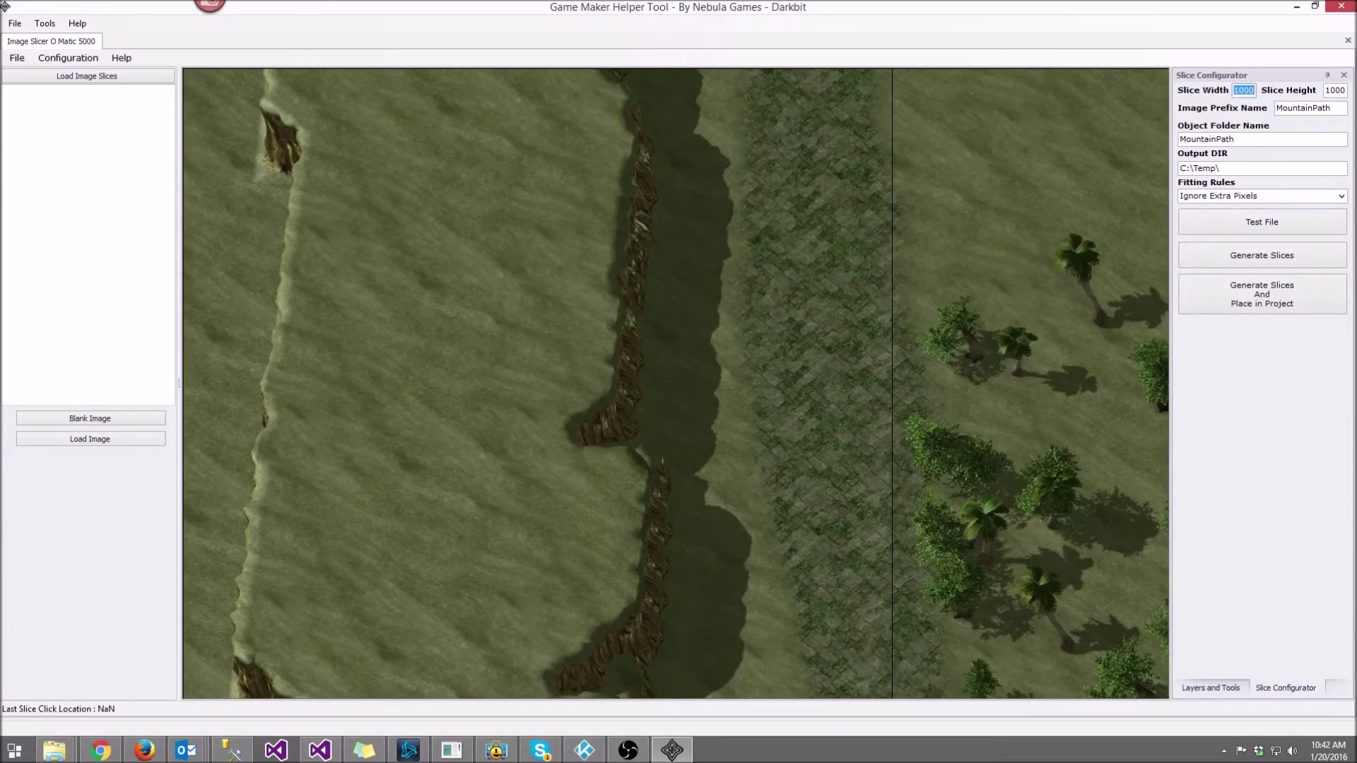
pyautogui.press('Tab')
pyautogui.hotkey('shift', 'Tab')
pyautogui.press('Tab')
pyautogui.hotkey('shift', 'Tab')
pyautogui.click(1263, 254)
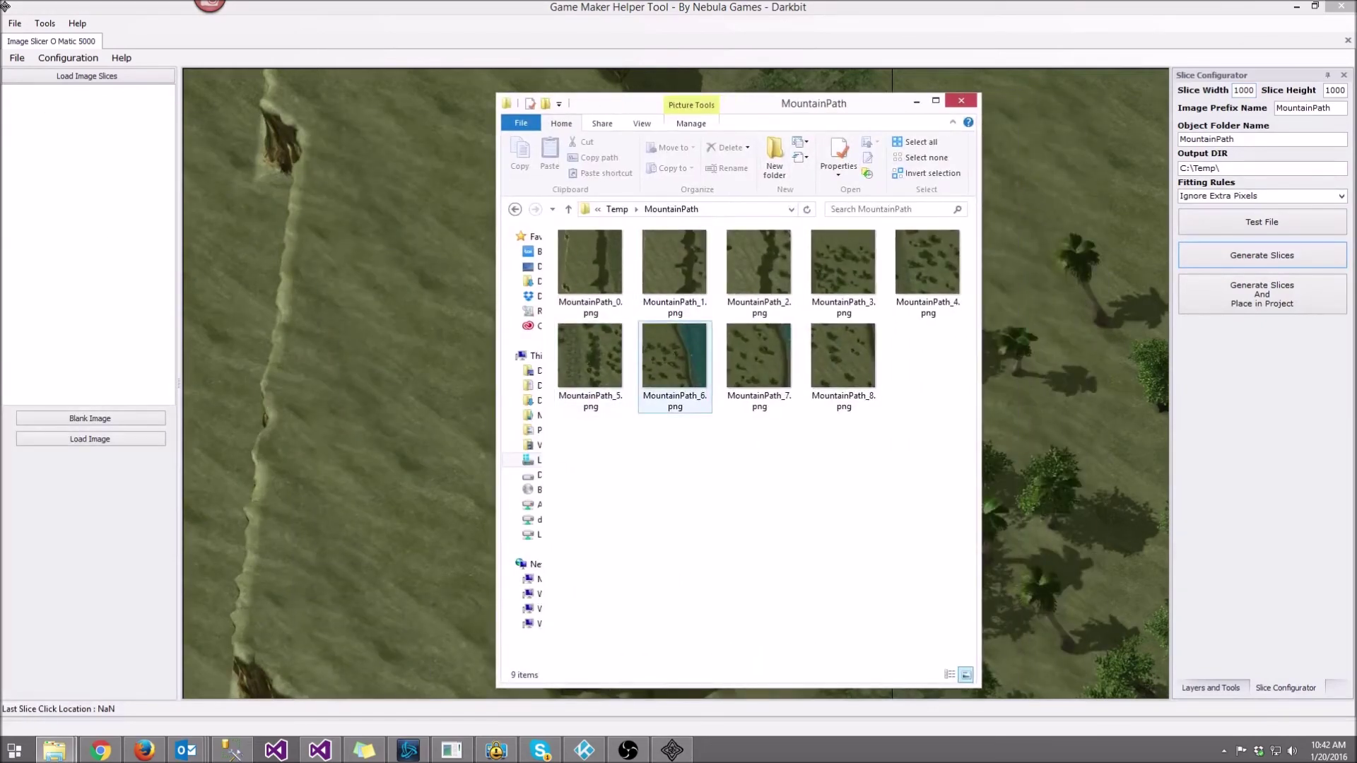
# - Check the MountainPath slice thumbnails in Temp\MountainPath, stepping back to MountainPath_0
pyautogui.click(590, 265)
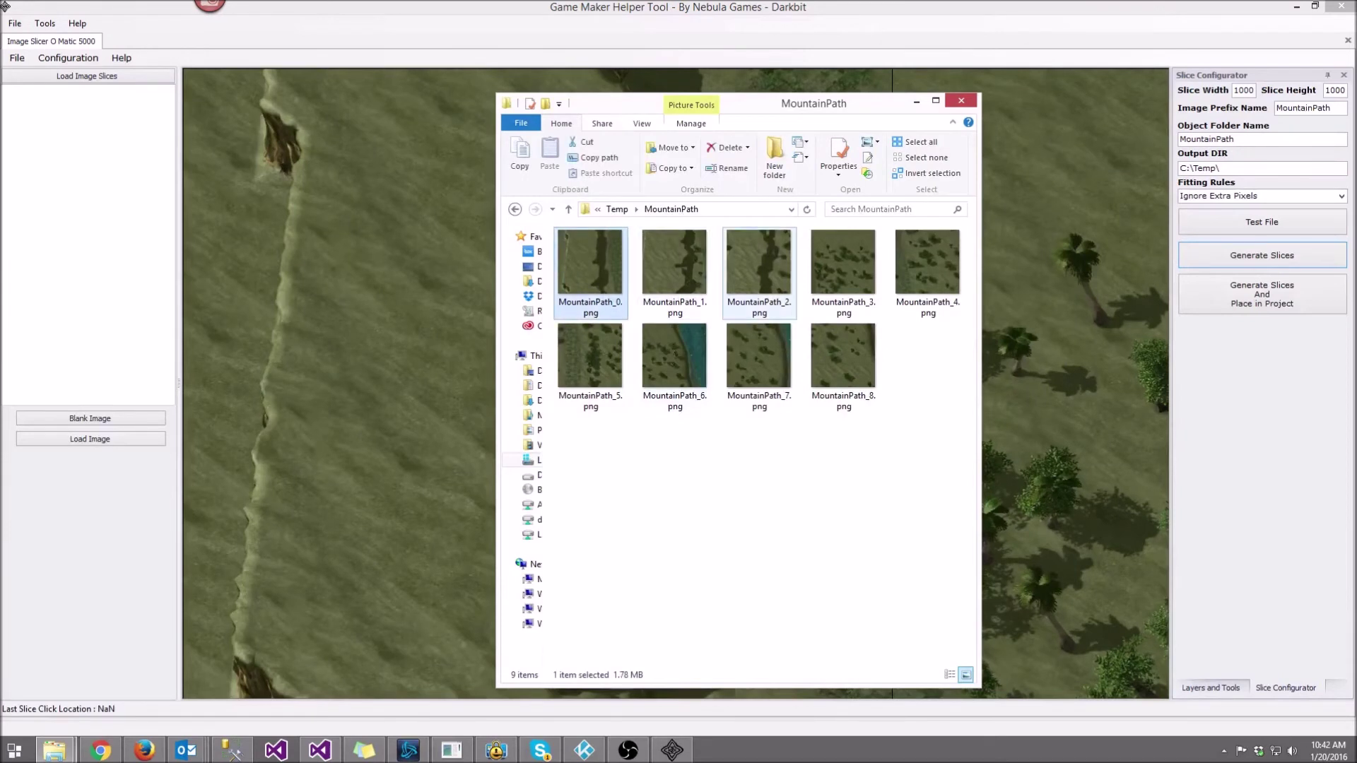
pyautogui.click(927, 265)
pyautogui.click(759, 265)
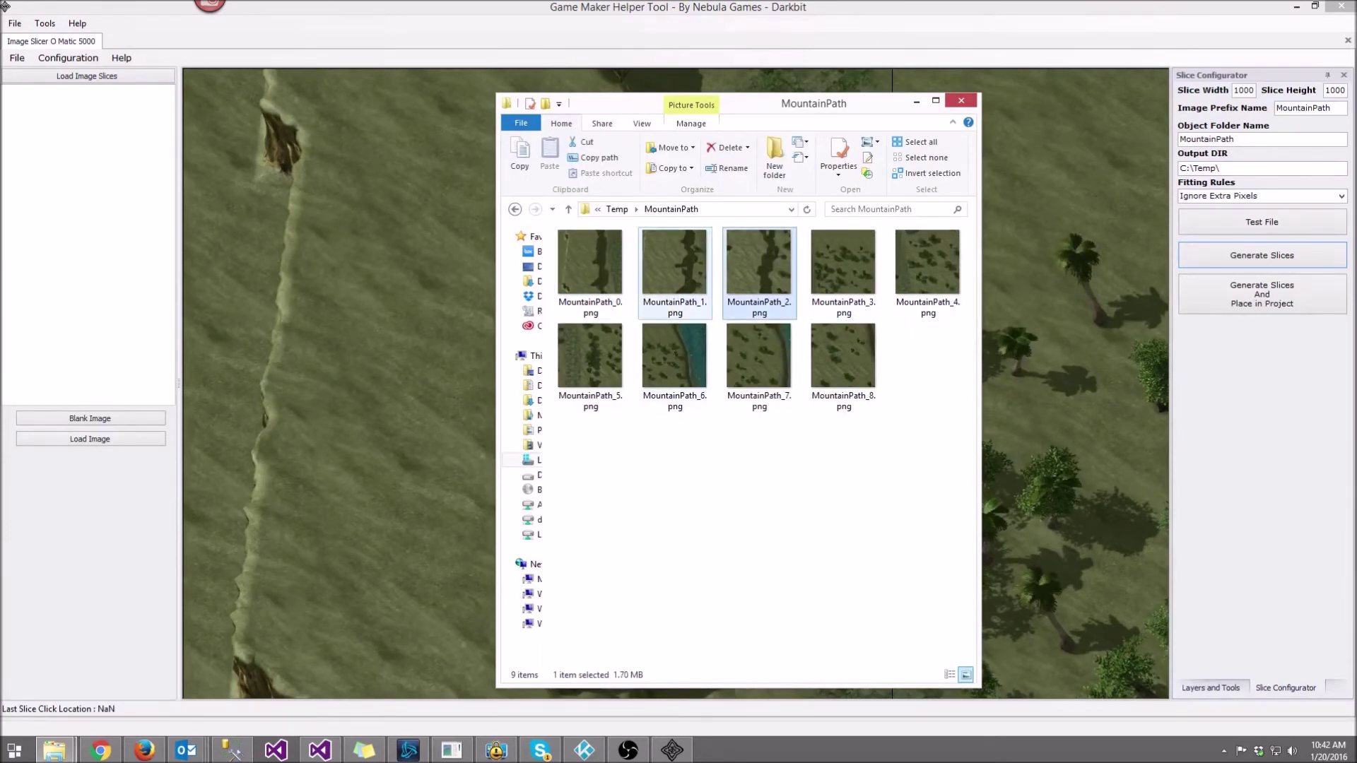
pyautogui.click(674, 265)
pyautogui.click(589, 265)
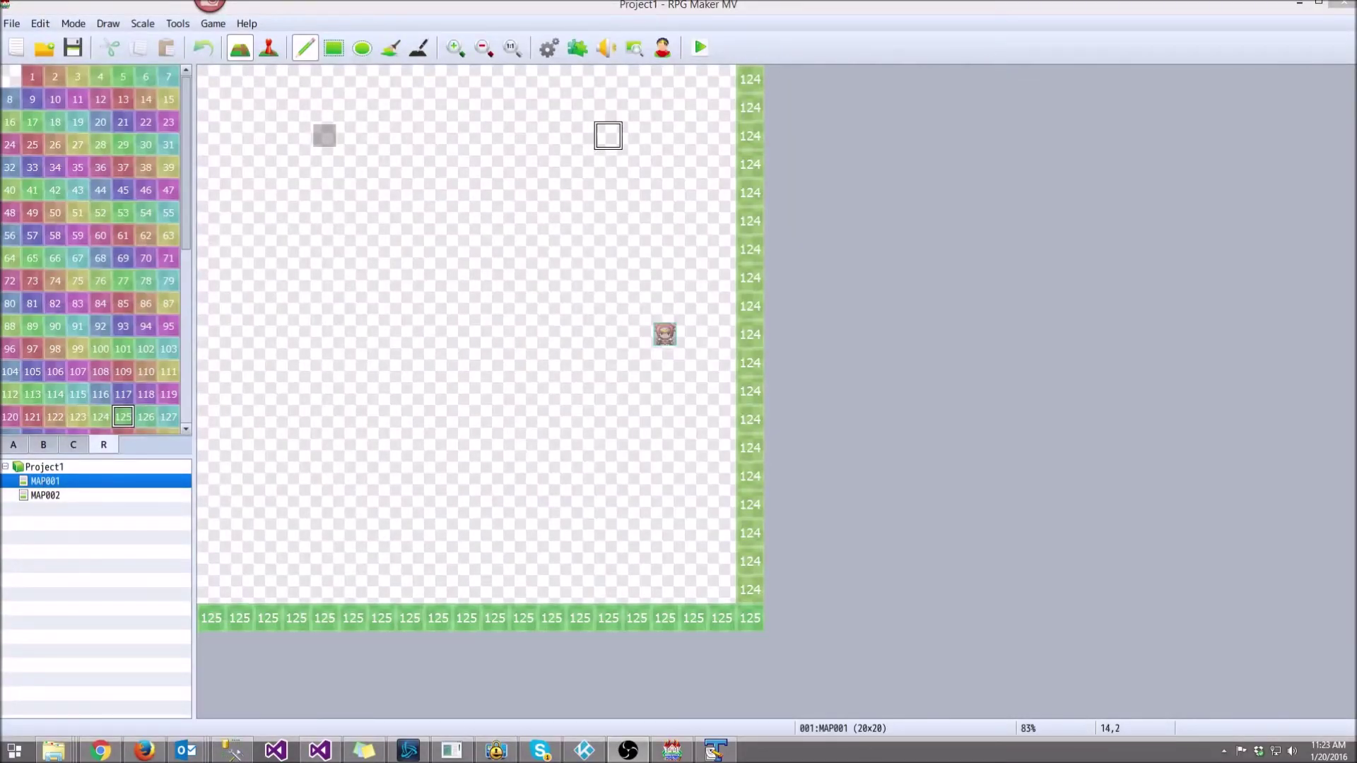
pyautogui.click(578, 47)
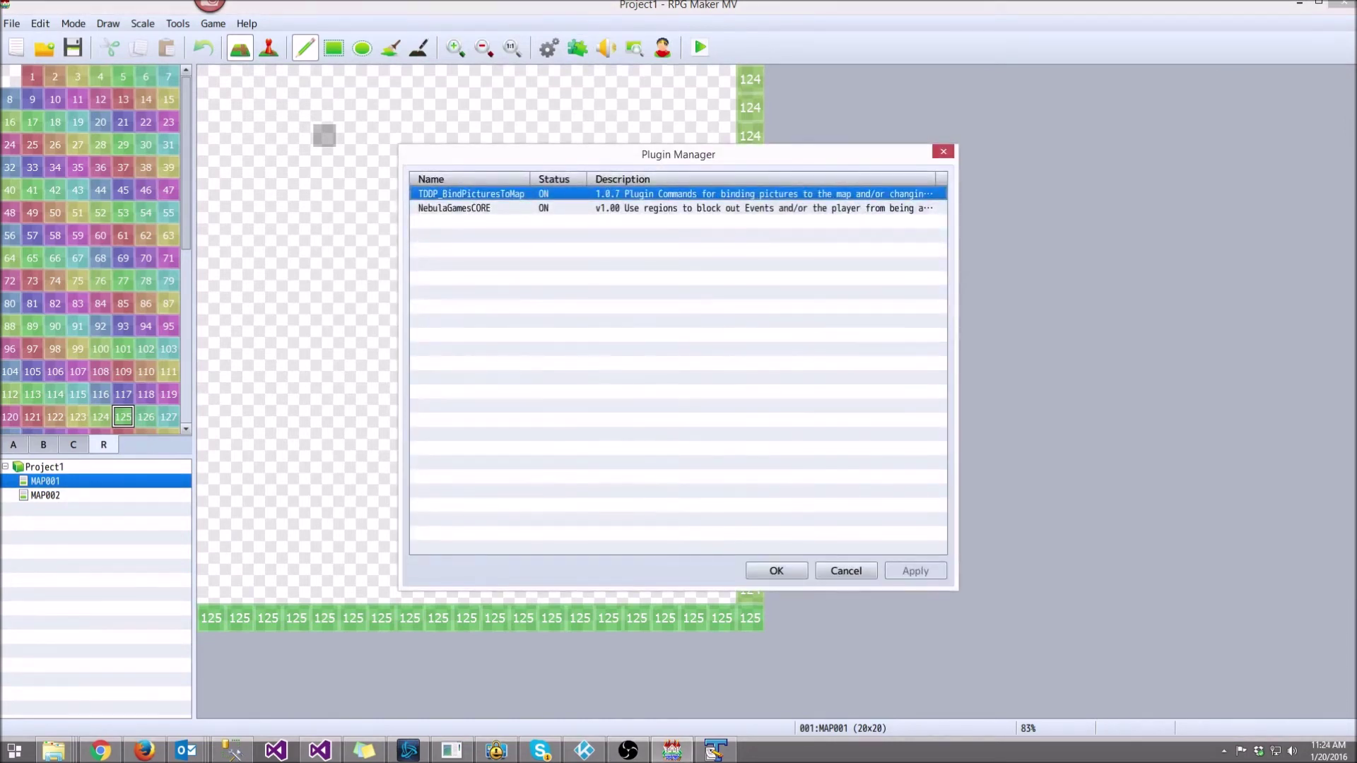
pyautogui.press('Return')
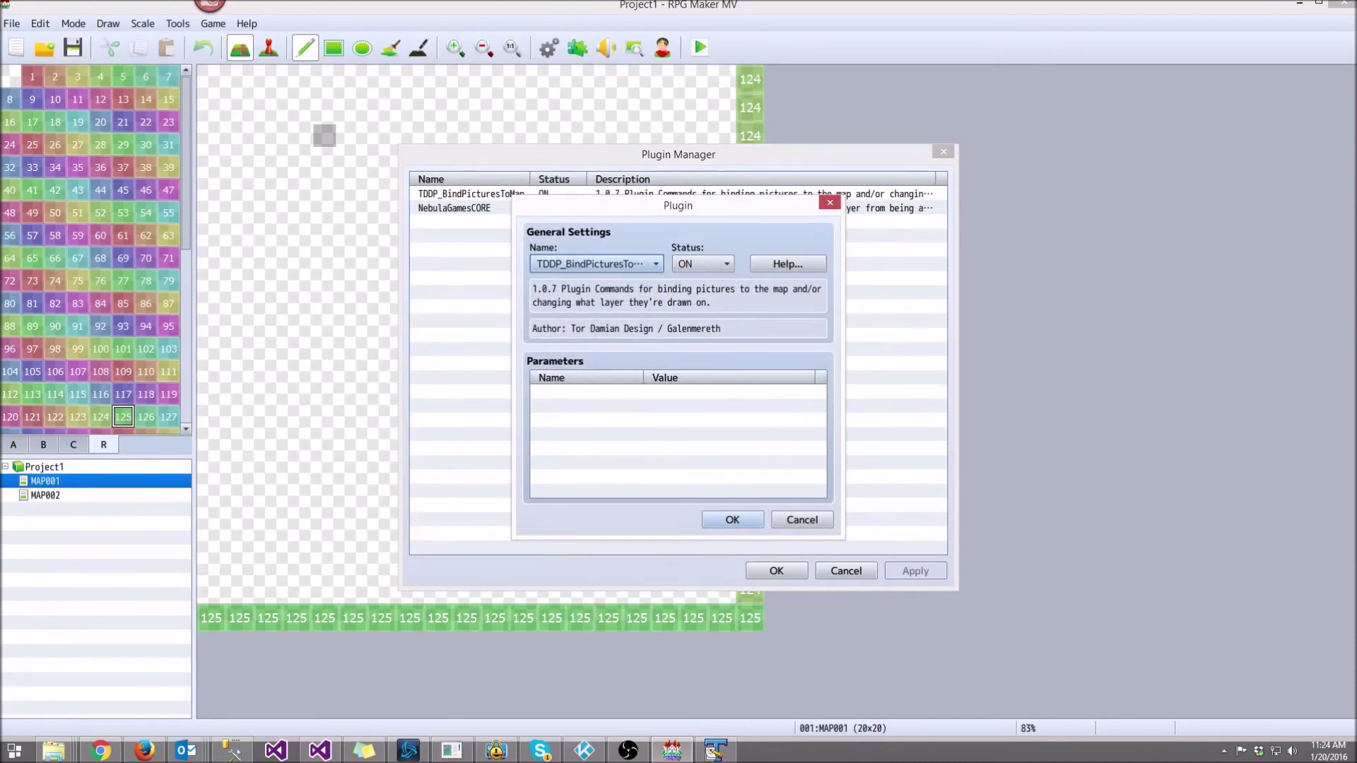
pyautogui.click(787, 263)
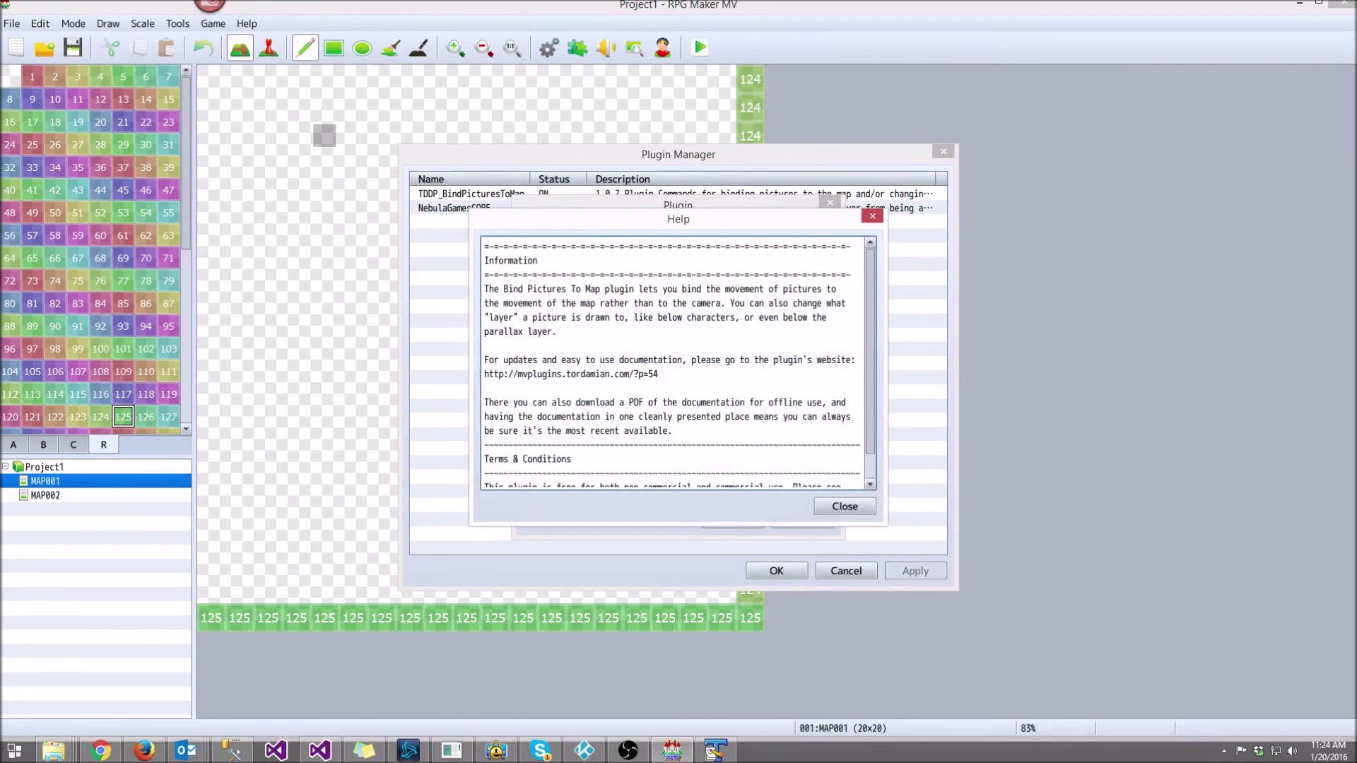
pyautogui.moveTo(659, 374); pyautogui.dragTo(485, 374)
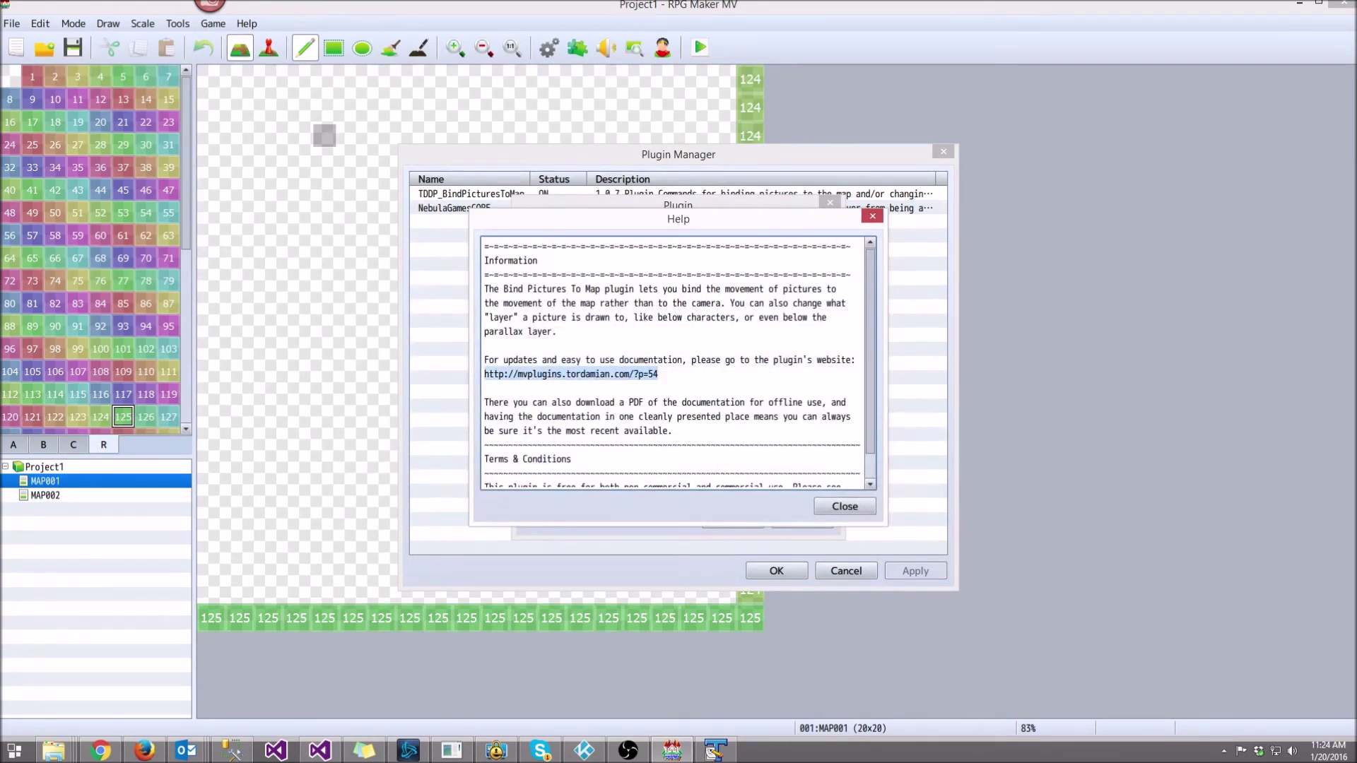
pyautogui.click(484, 374)
pyautogui.click(845, 505)
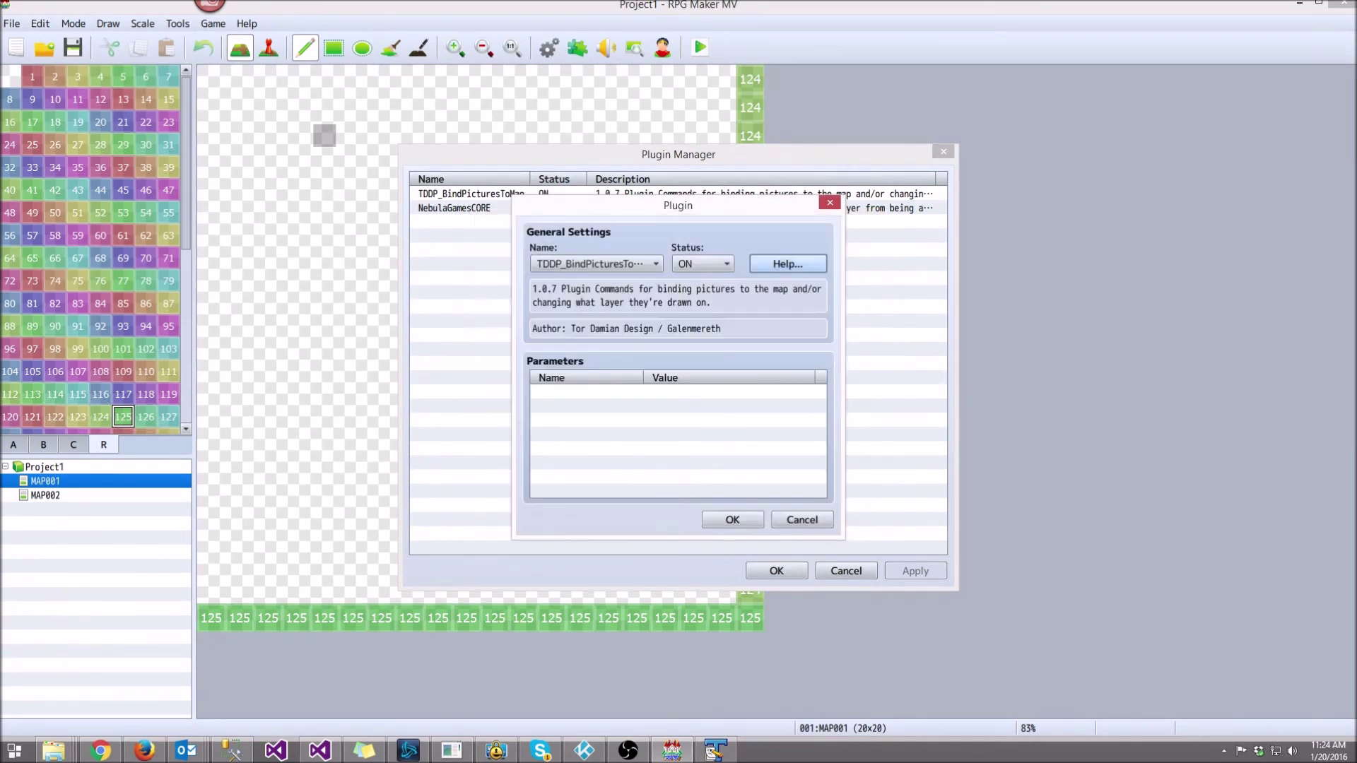
pyautogui.click(830, 201)
pyautogui.press('Down')
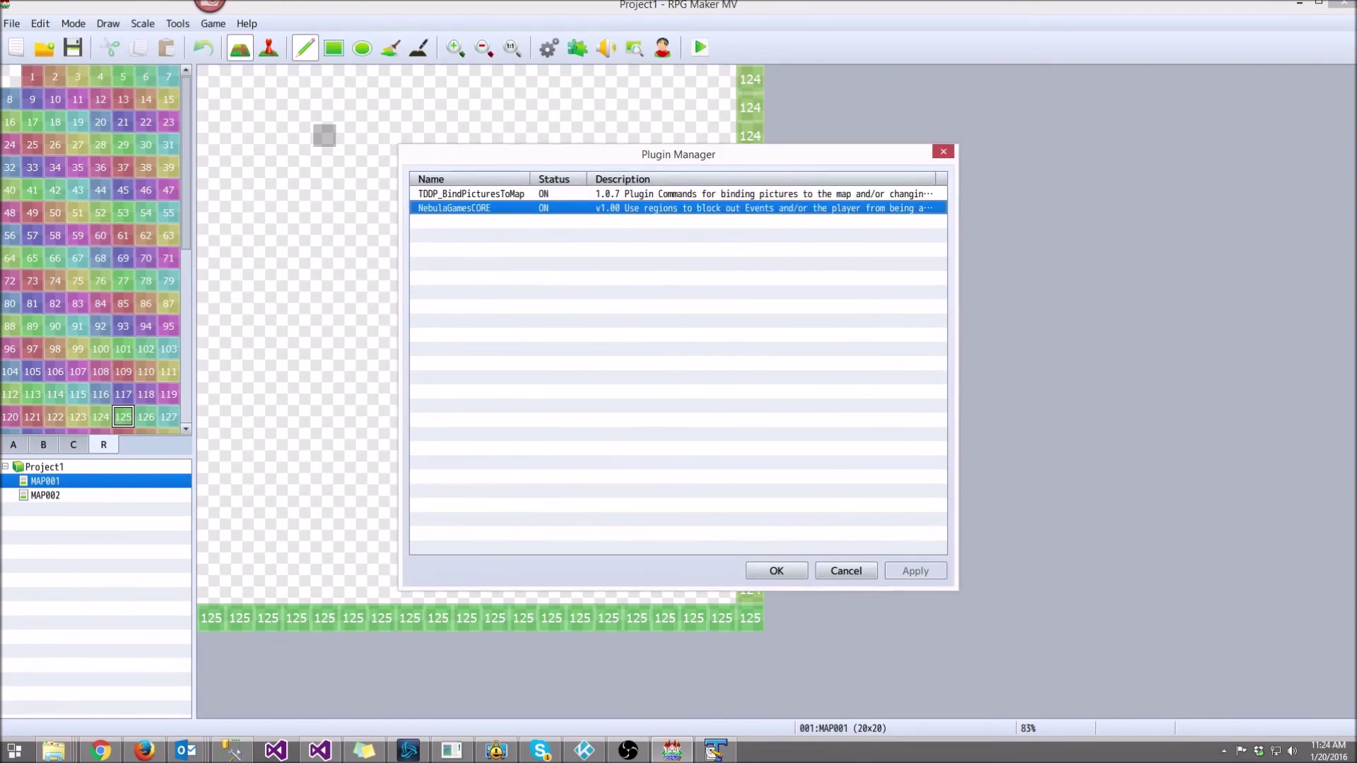
pyautogui.press('Return')
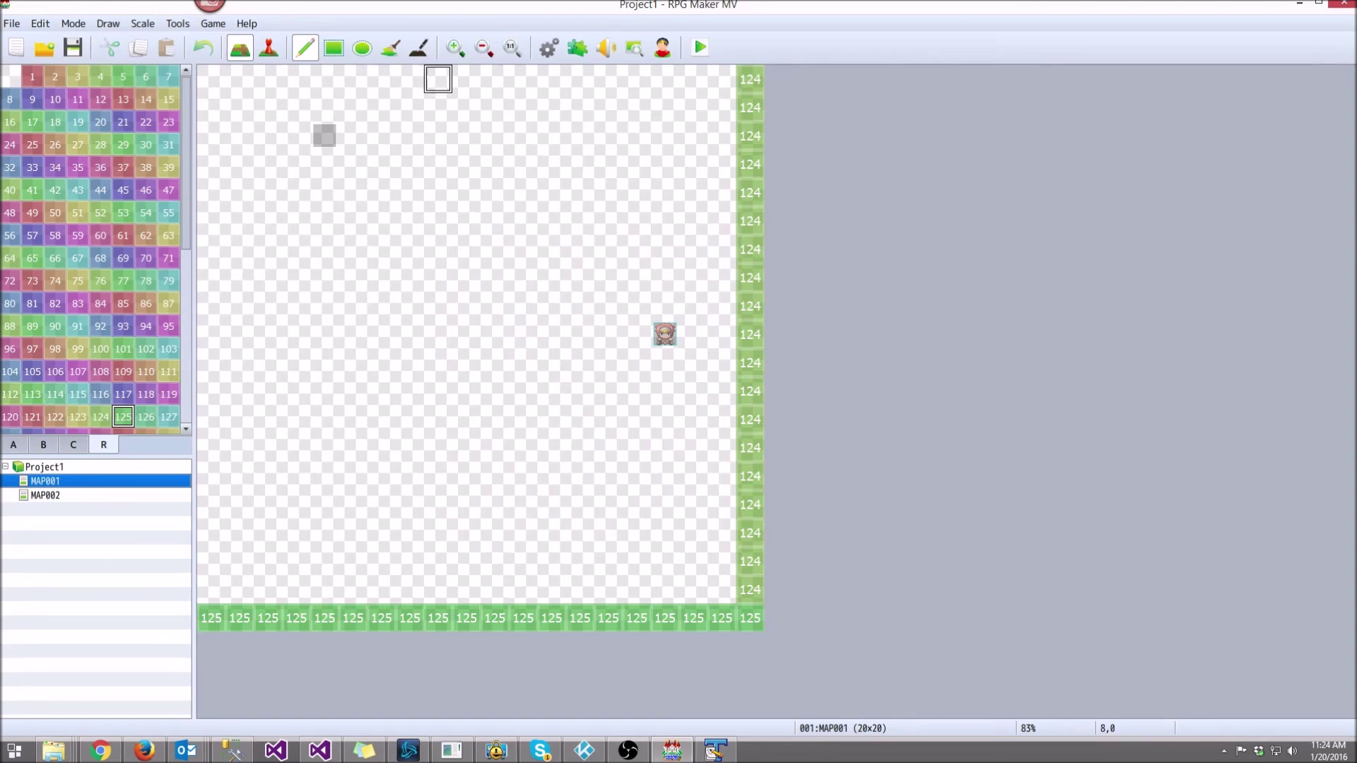
# - In Event mode, review Setup Parallax's Show Picture, BindPictureToMap and Erase Event commands, then cancel
pyautogui.press('F6')
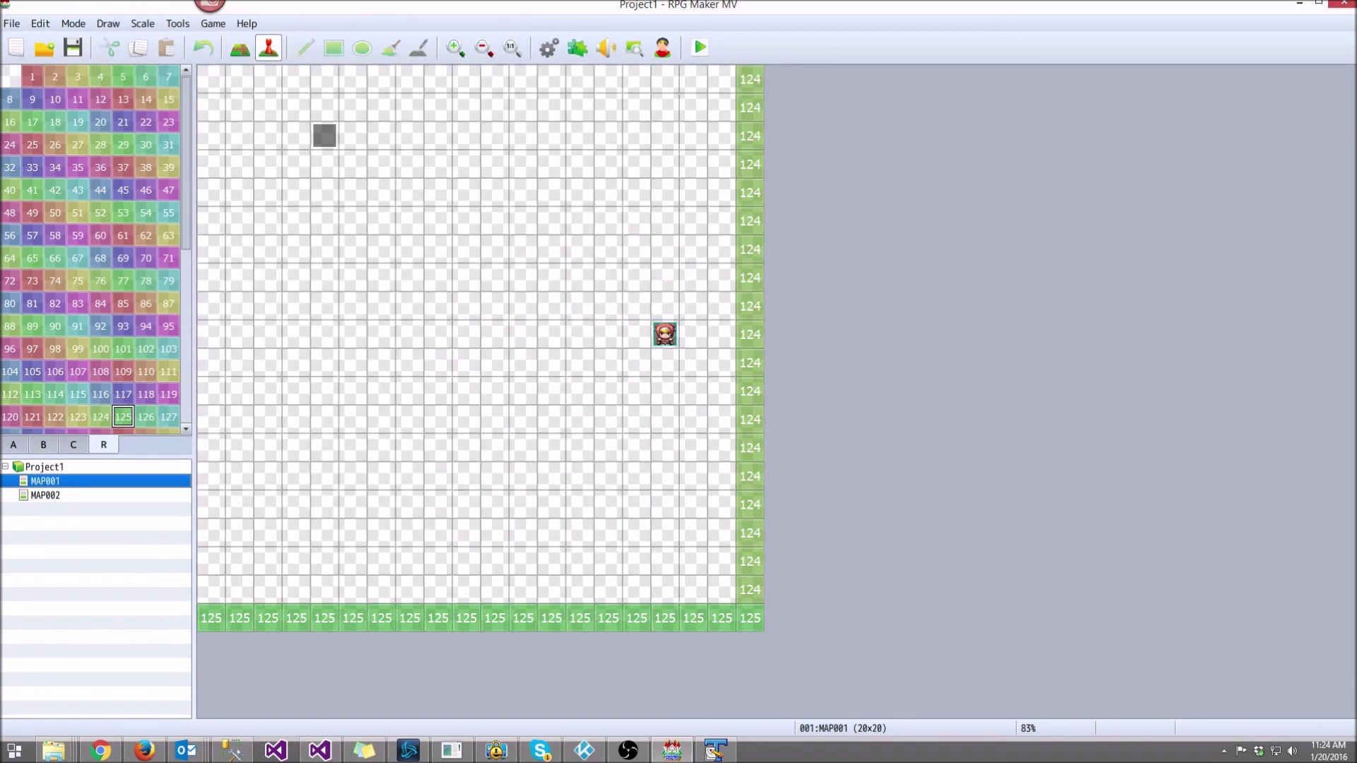
pyautogui.rightClick(320, 137)
pyautogui.click(352, 145)
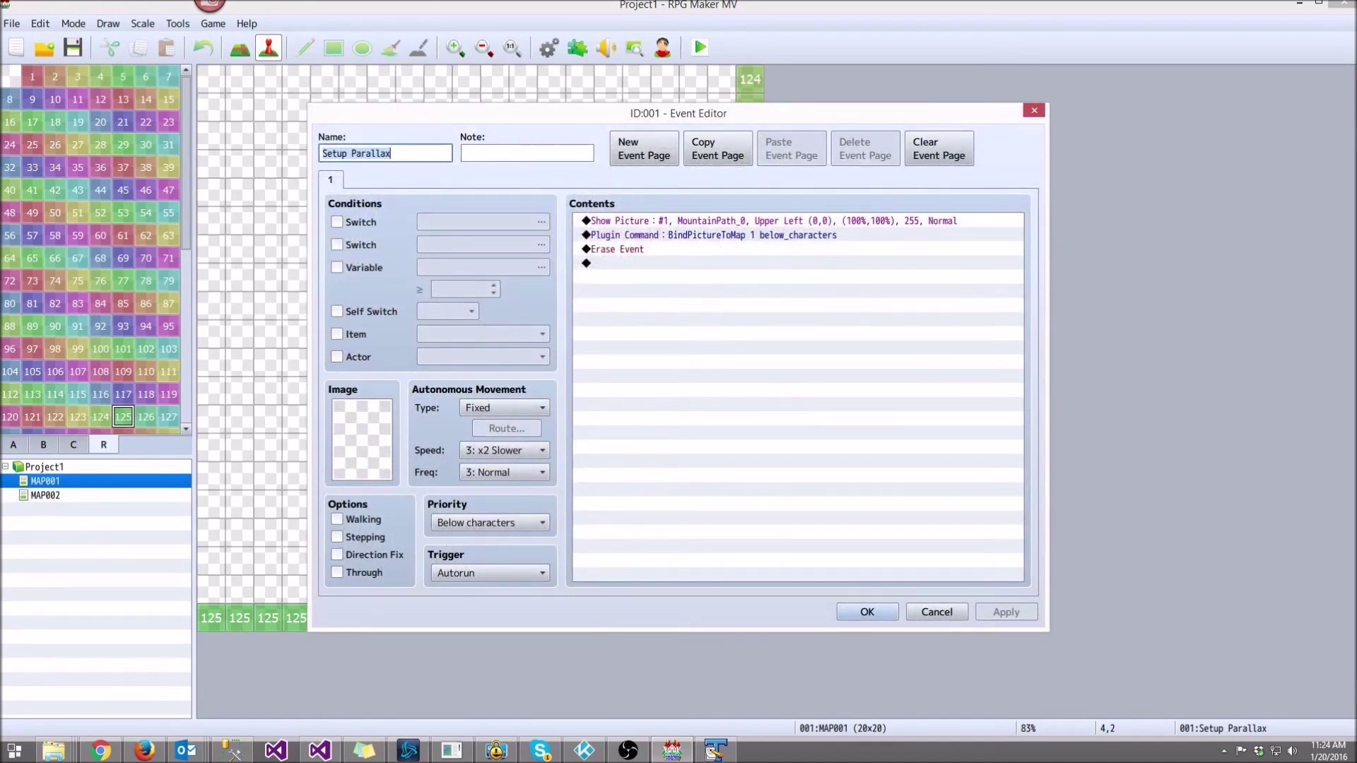
pyautogui.press('Tab')
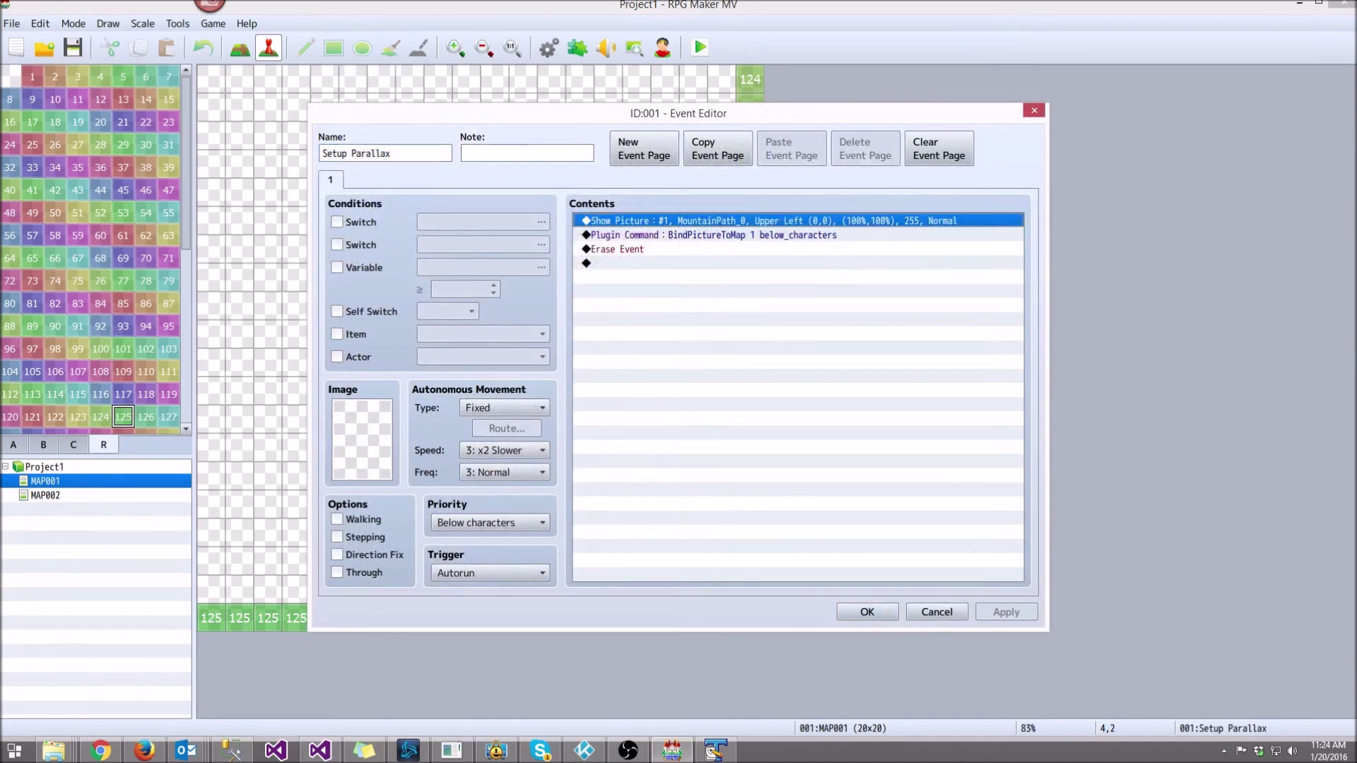
pyautogui.press('Down')
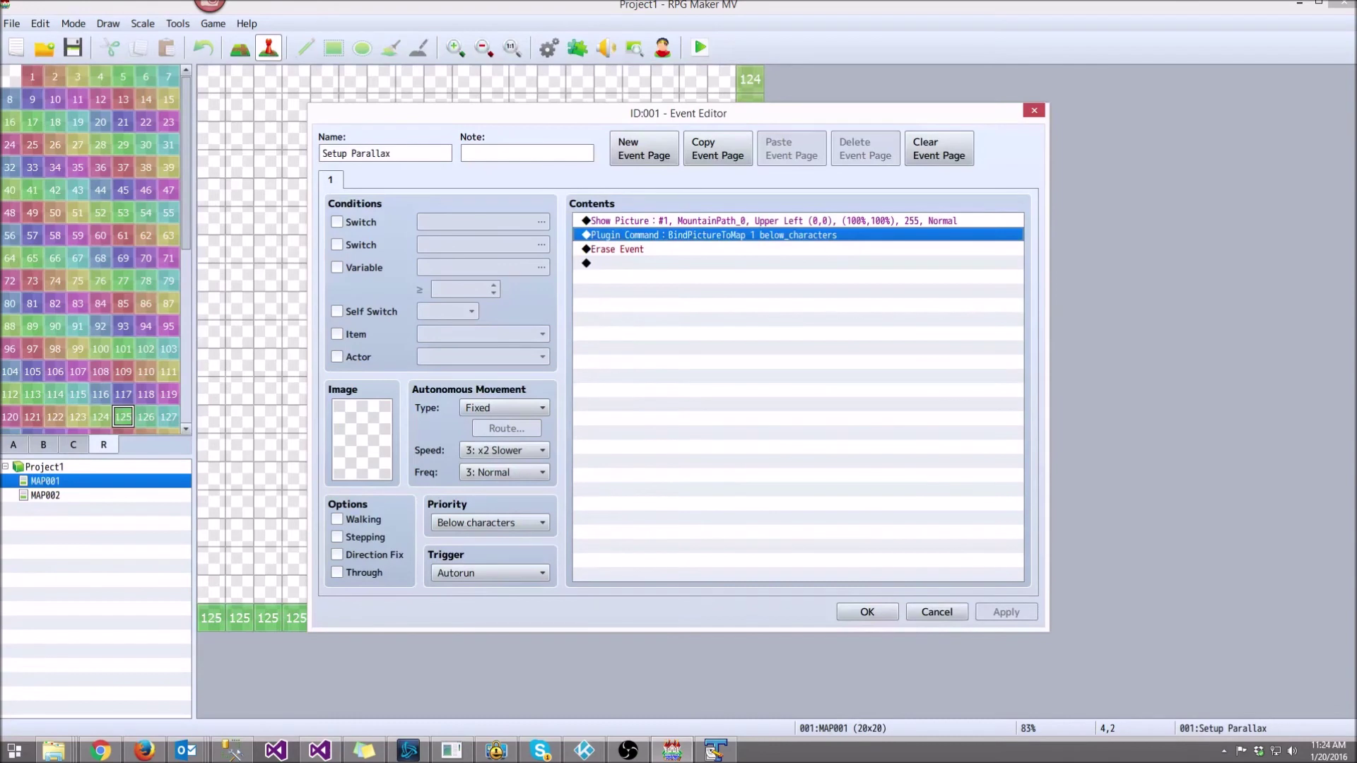
pyautogui.press('Down')
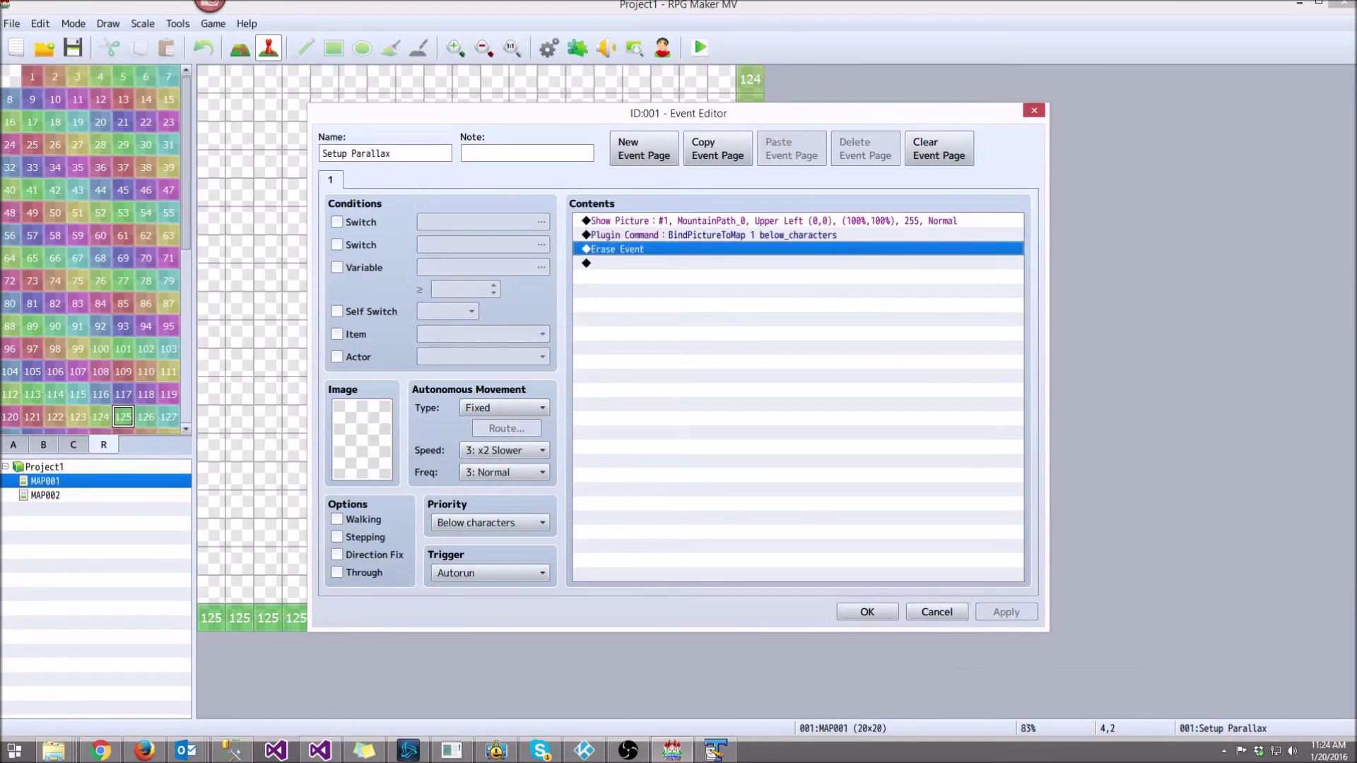
pyautogui.click(936, 612)
# - Set MAP001's parallax background to MountainPath_0 and return to the regular tile palette
pyautogui.rightClick(48, 480)
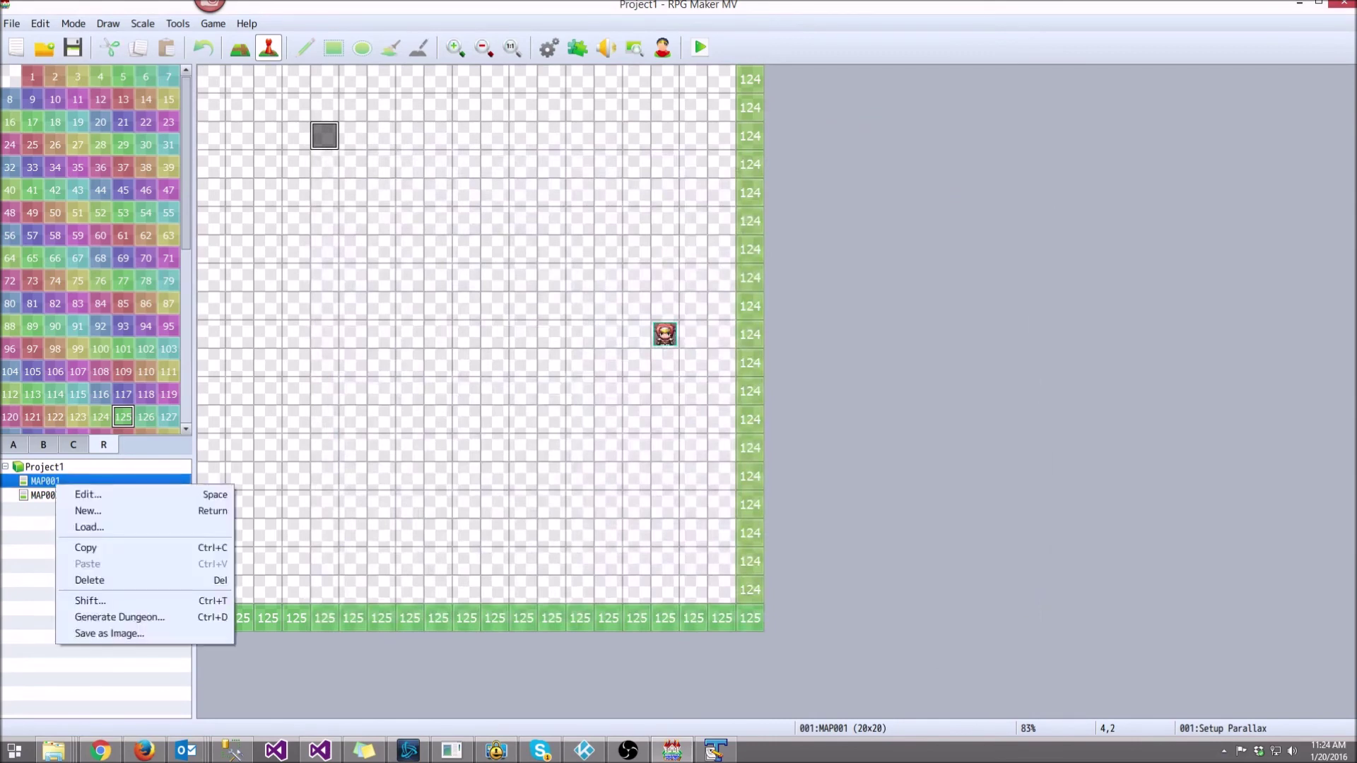
pyautogui.click(95, 494)
pyautogui.click(519, 428)
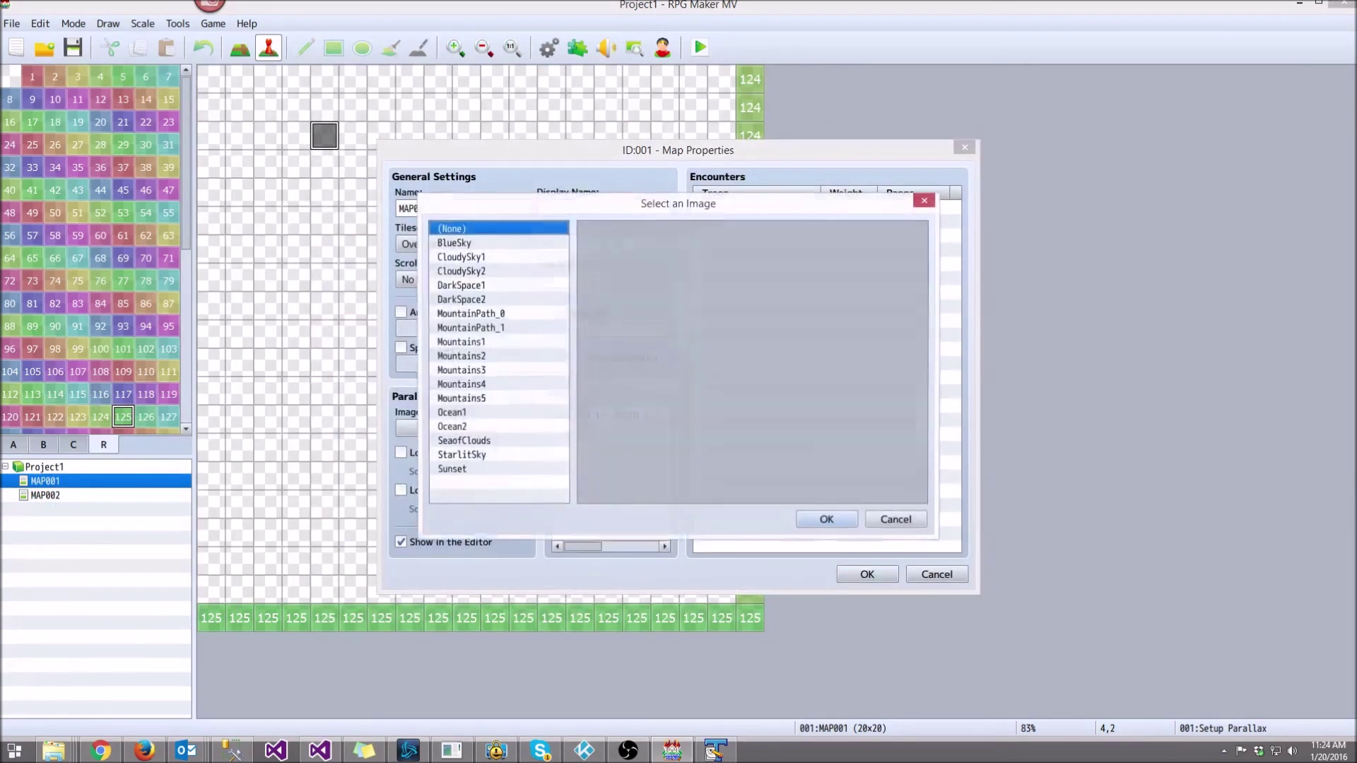
pyautogui.click(455, 309)
pyautogui.click(812, 518)
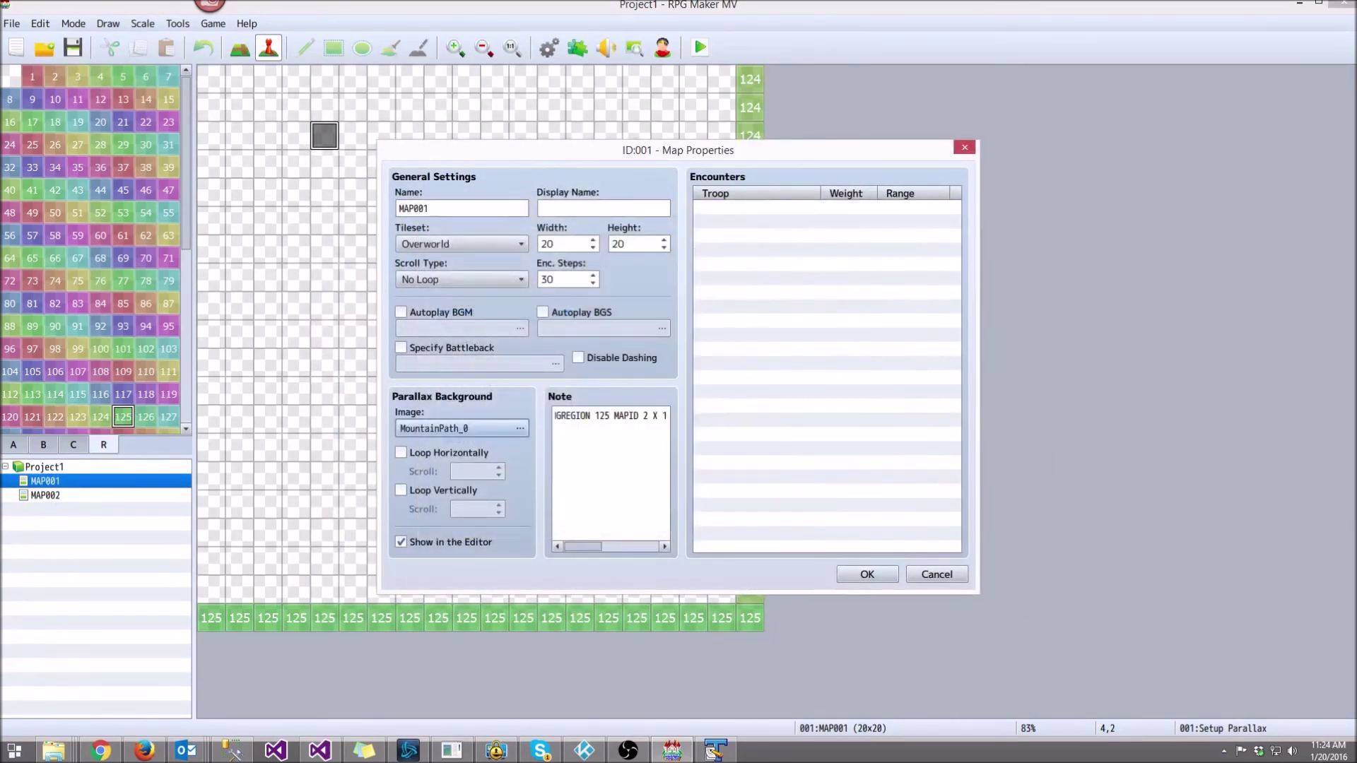
pyautogui.click(866, 573)
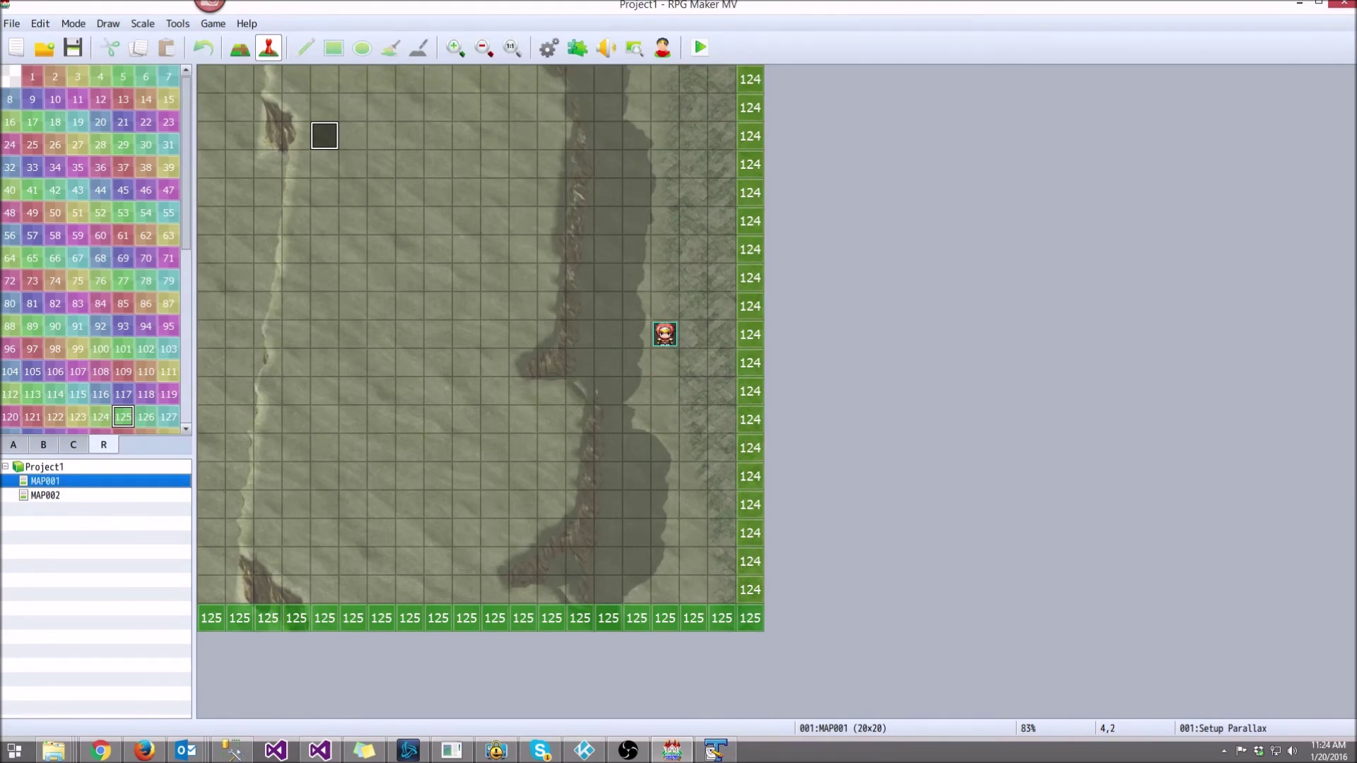
pyautogui.press('F5')
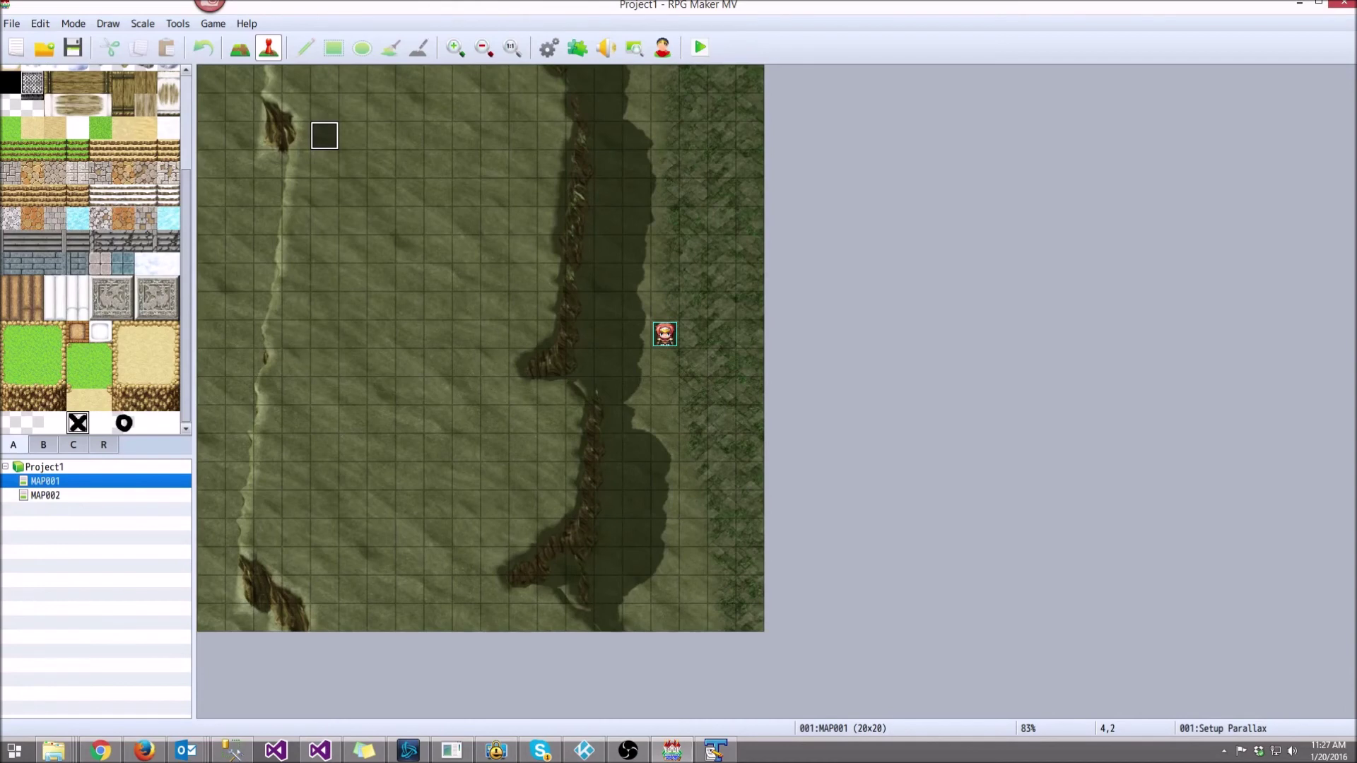
# - In Map mode, flood-fill MAP001's left land area with X passability tiles
pyautogui.click(239, 46)
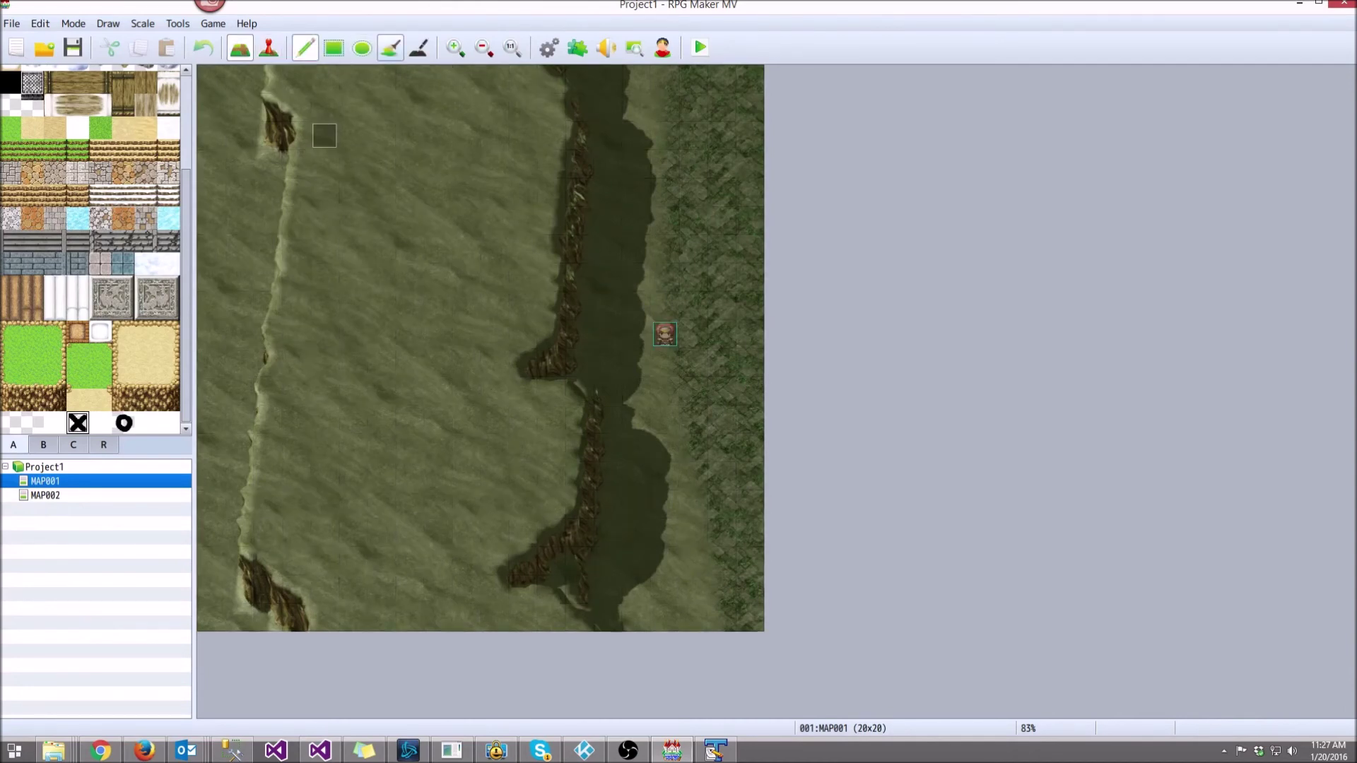
pyautogui.click(391, 47)
pyautogui.click(440, 137)
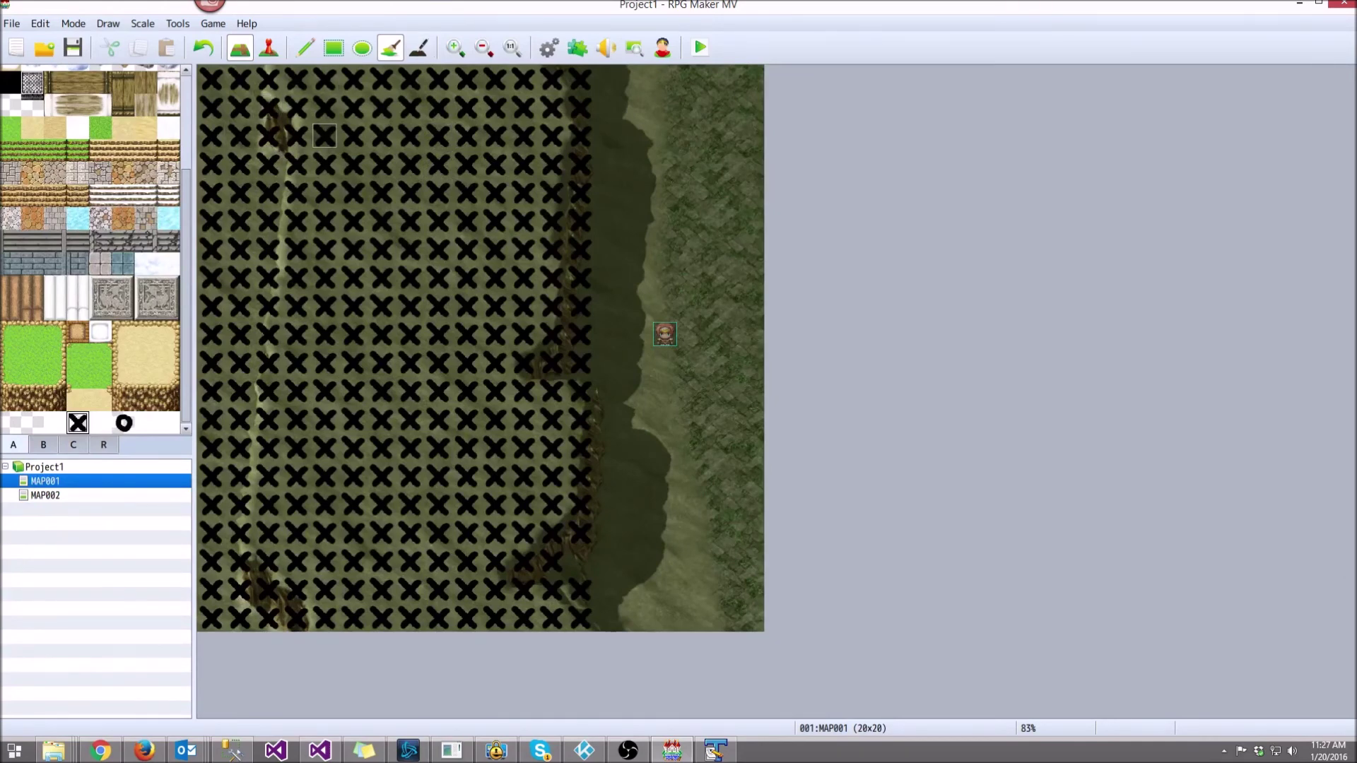
# - Fill the right strip with O tiles, then flood it back to blank
pyautogui.click(123, 423)
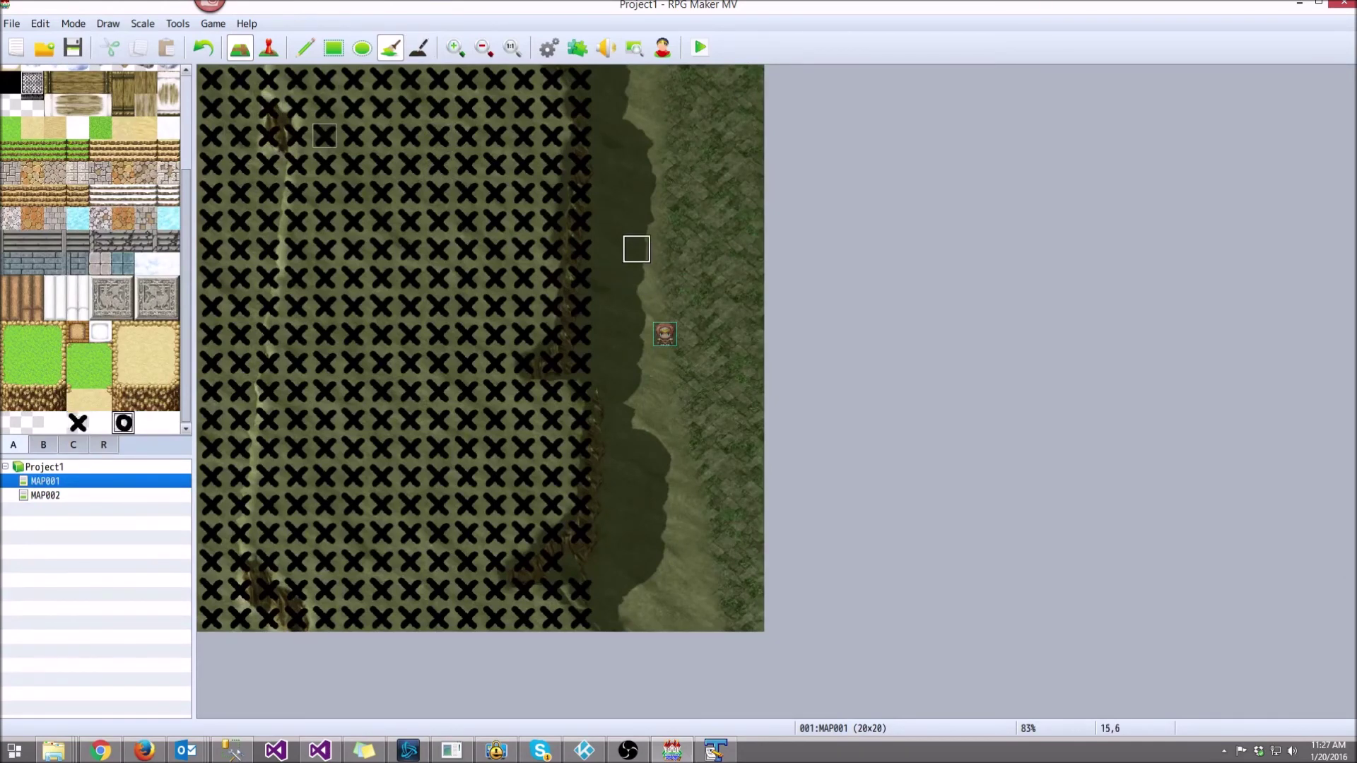
pyautogui.click(692, 219)
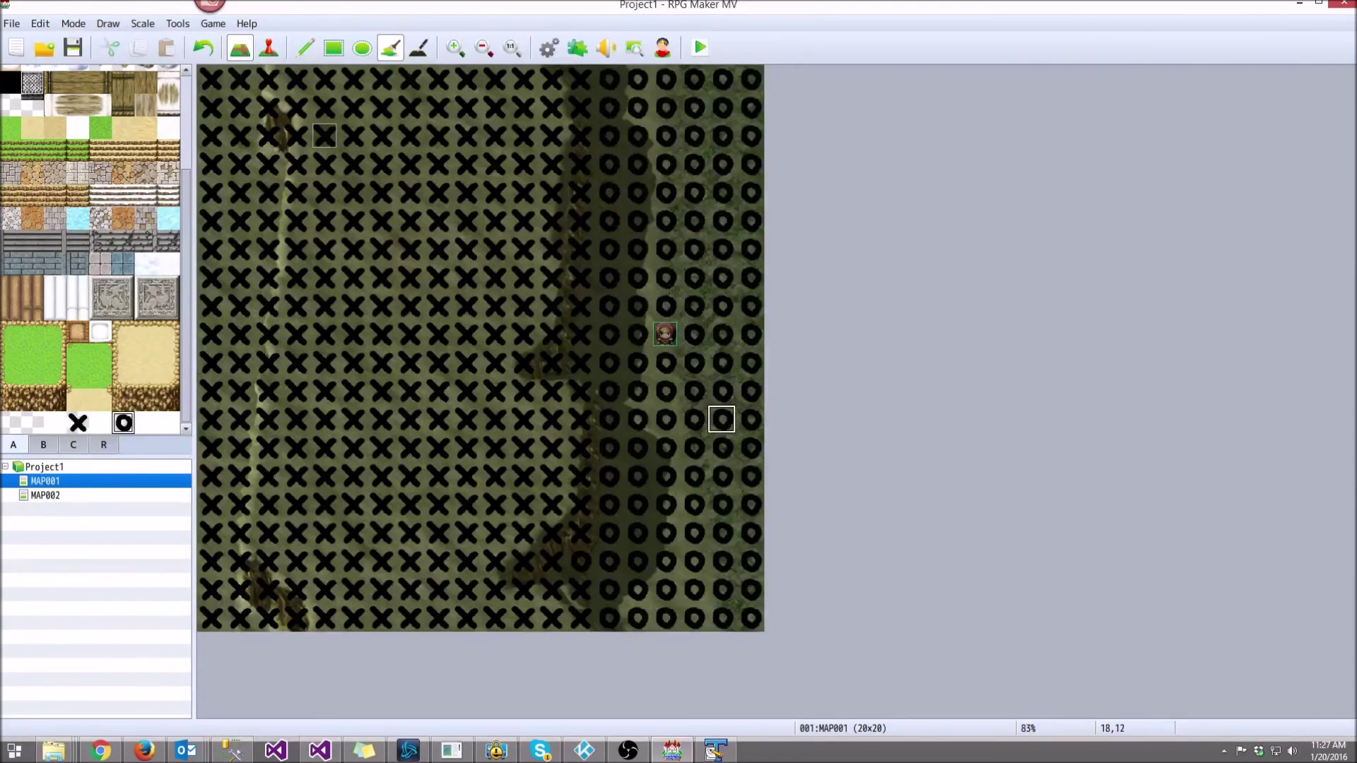
pyautogui.click(9, 423)
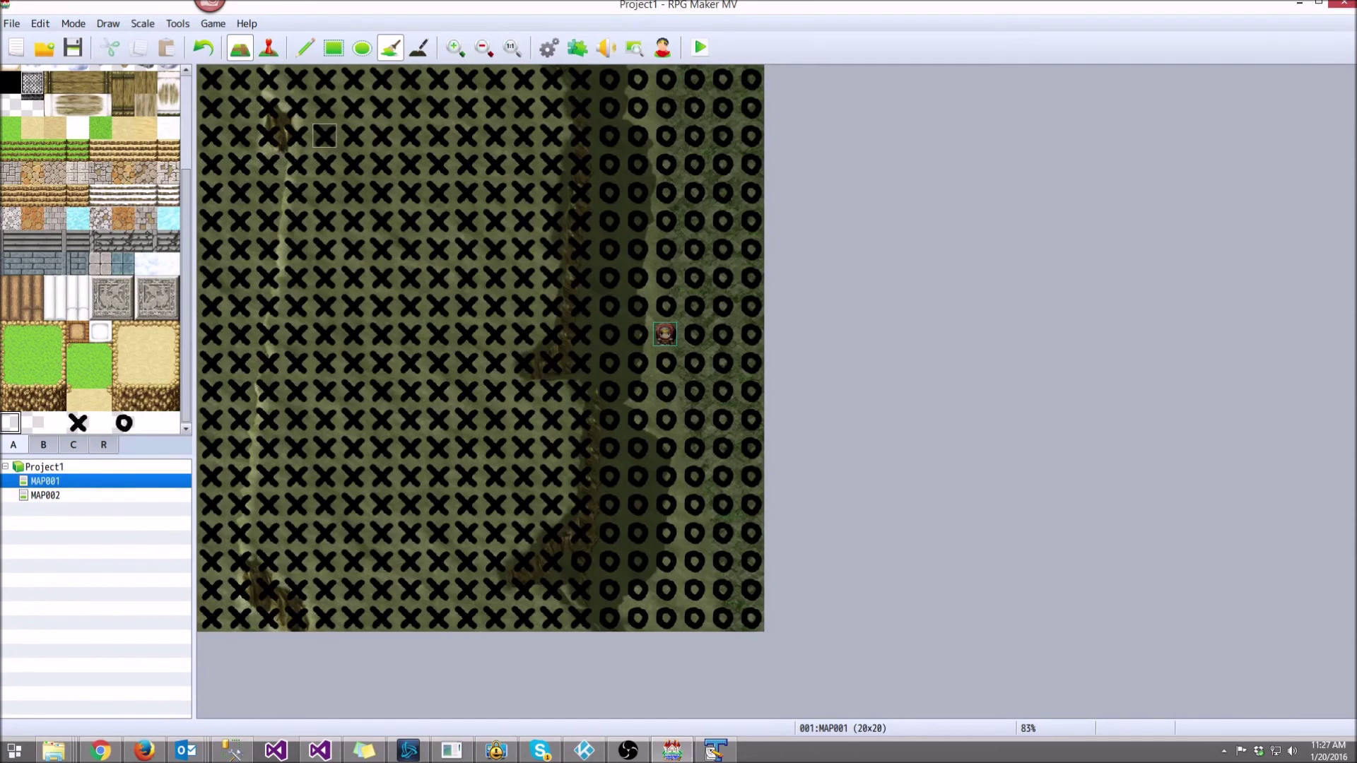
pyautogui.click(33, 423)
pyautogui.click(694, 248)
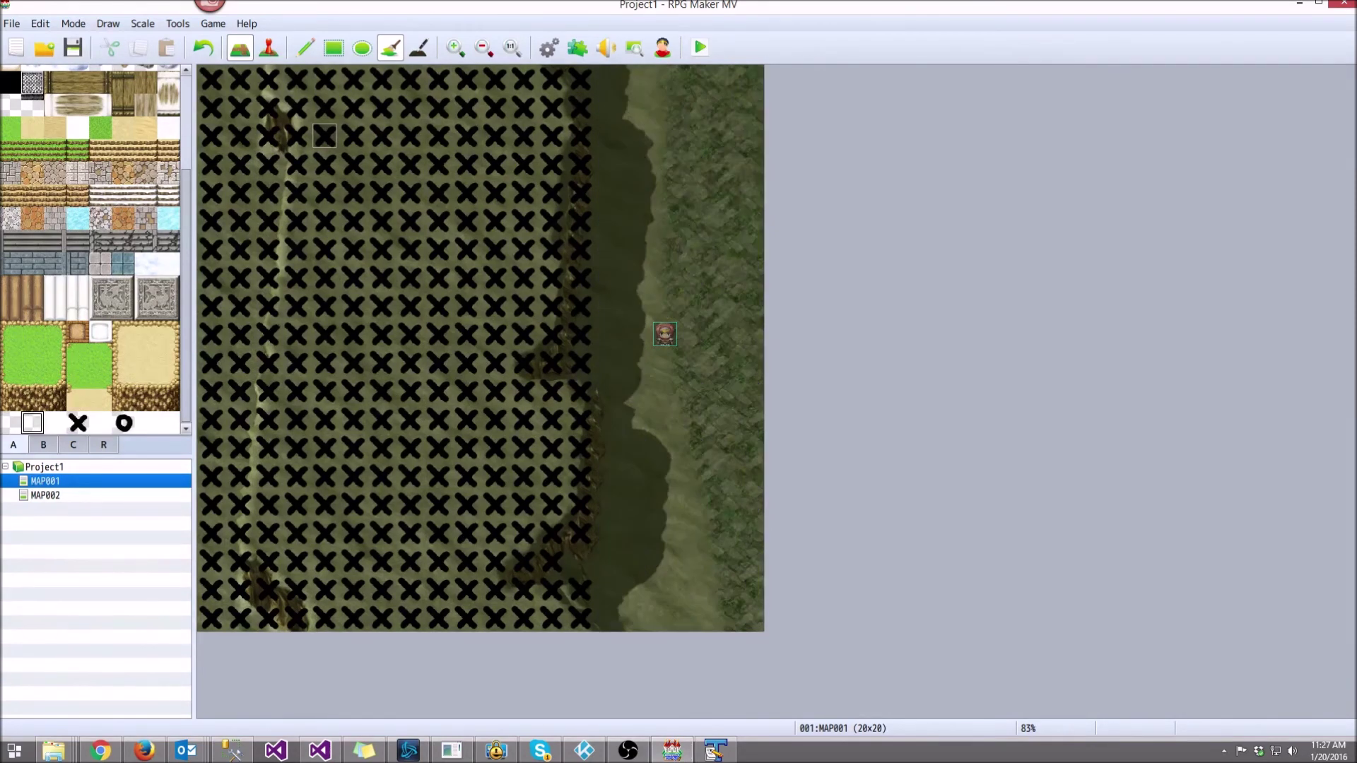
# - Blank out the X area, set MAP001's parallax image to (None), and show region numbers
pyautogui.click(11, 422)
pyautogui.click(409, 306)
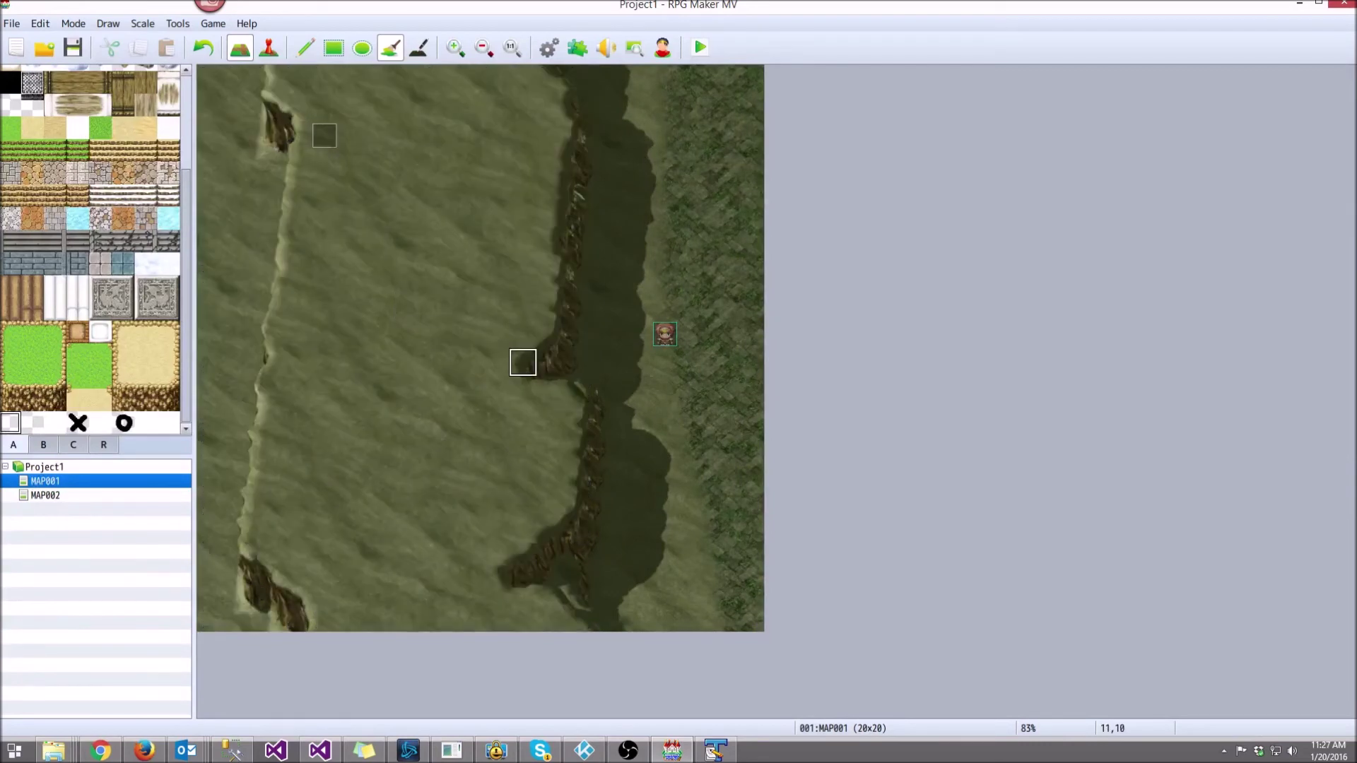
pyautogui.rightClick(47, 480)
pyautogui.click(74, 490)
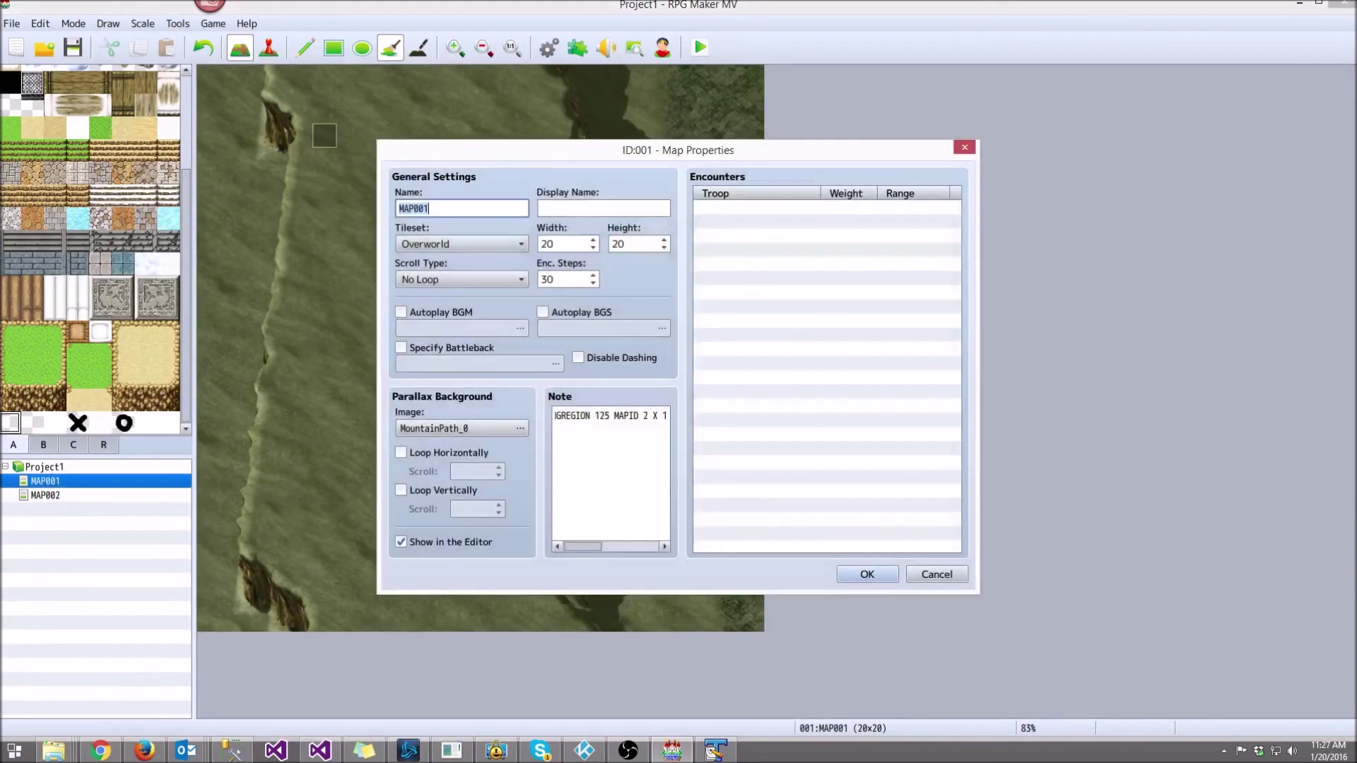
pyautogui.click(520, 427)
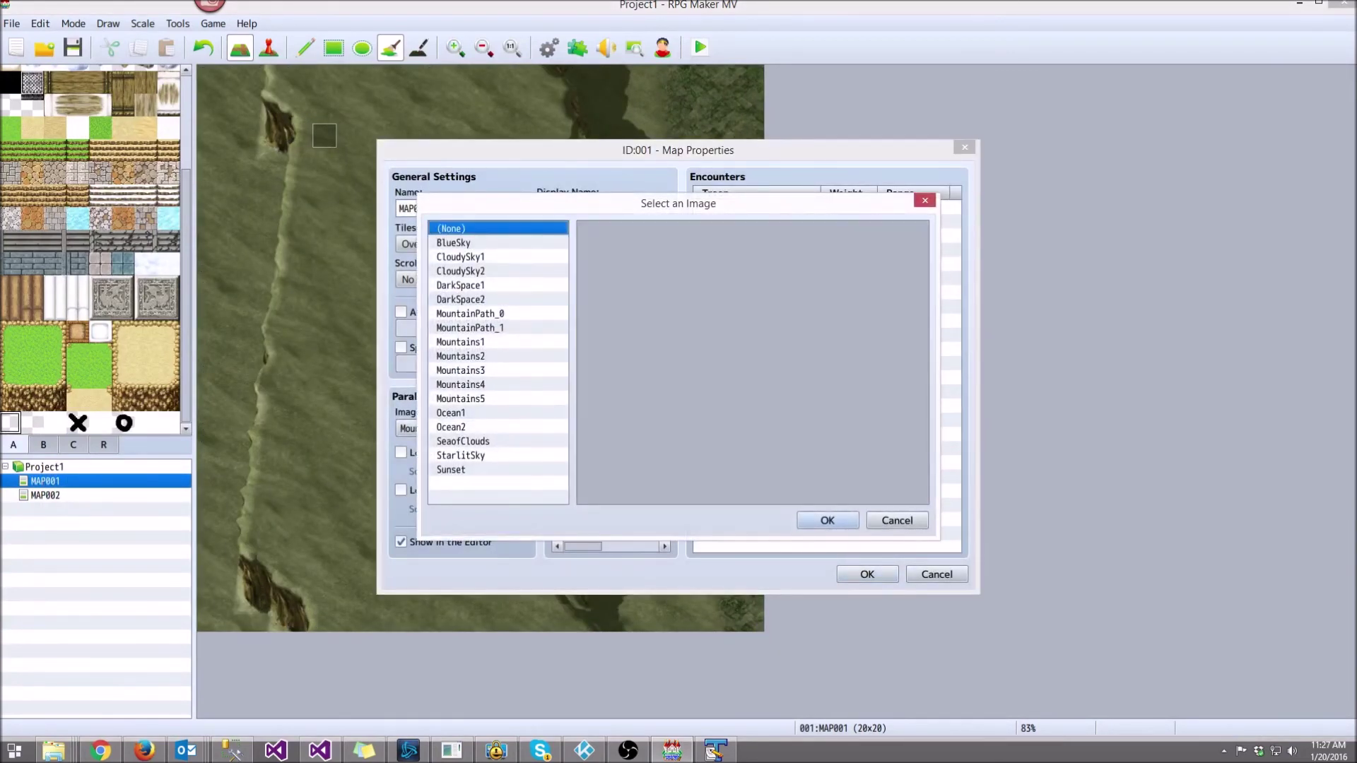
pyautogui.click(826, 520)
pyautogui.click(866, 574)
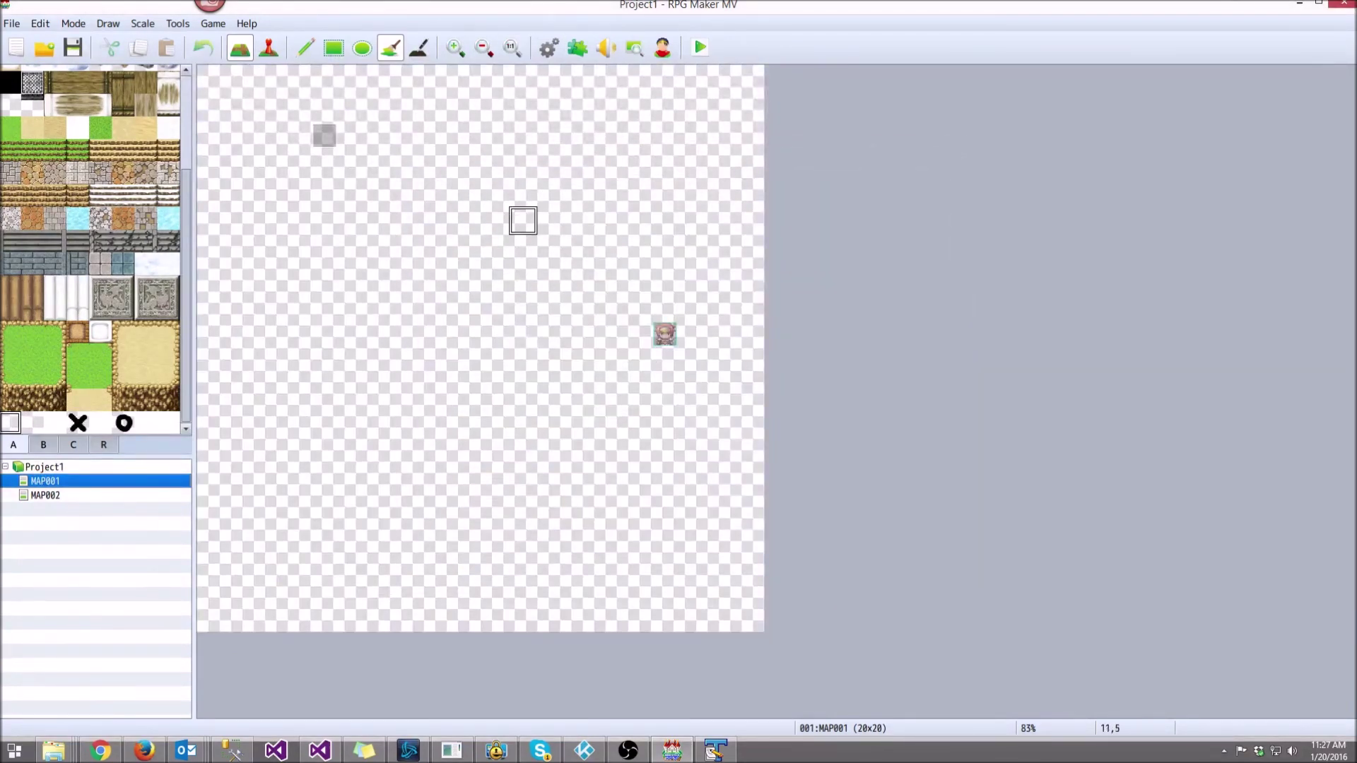
pyautogui.click(103, 443)
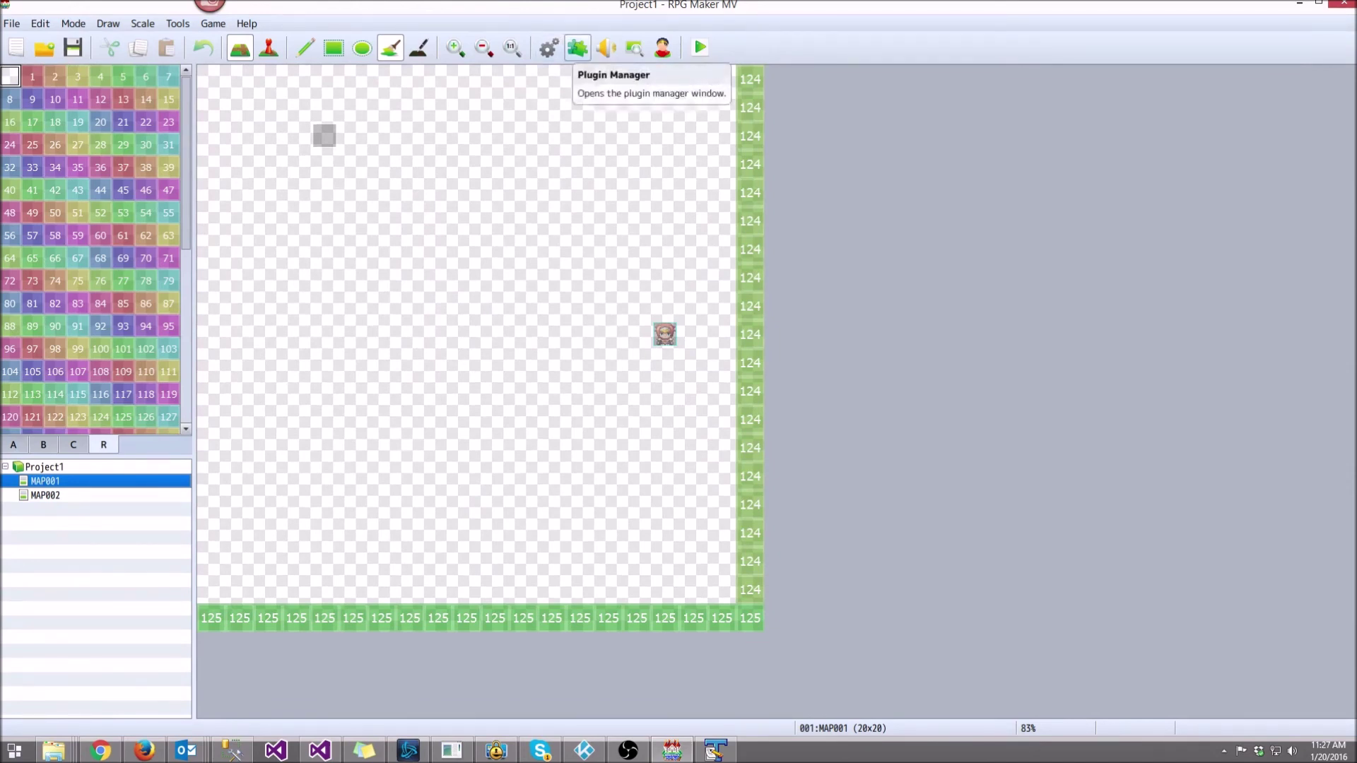
pyautogui.rightClick(72, 482)
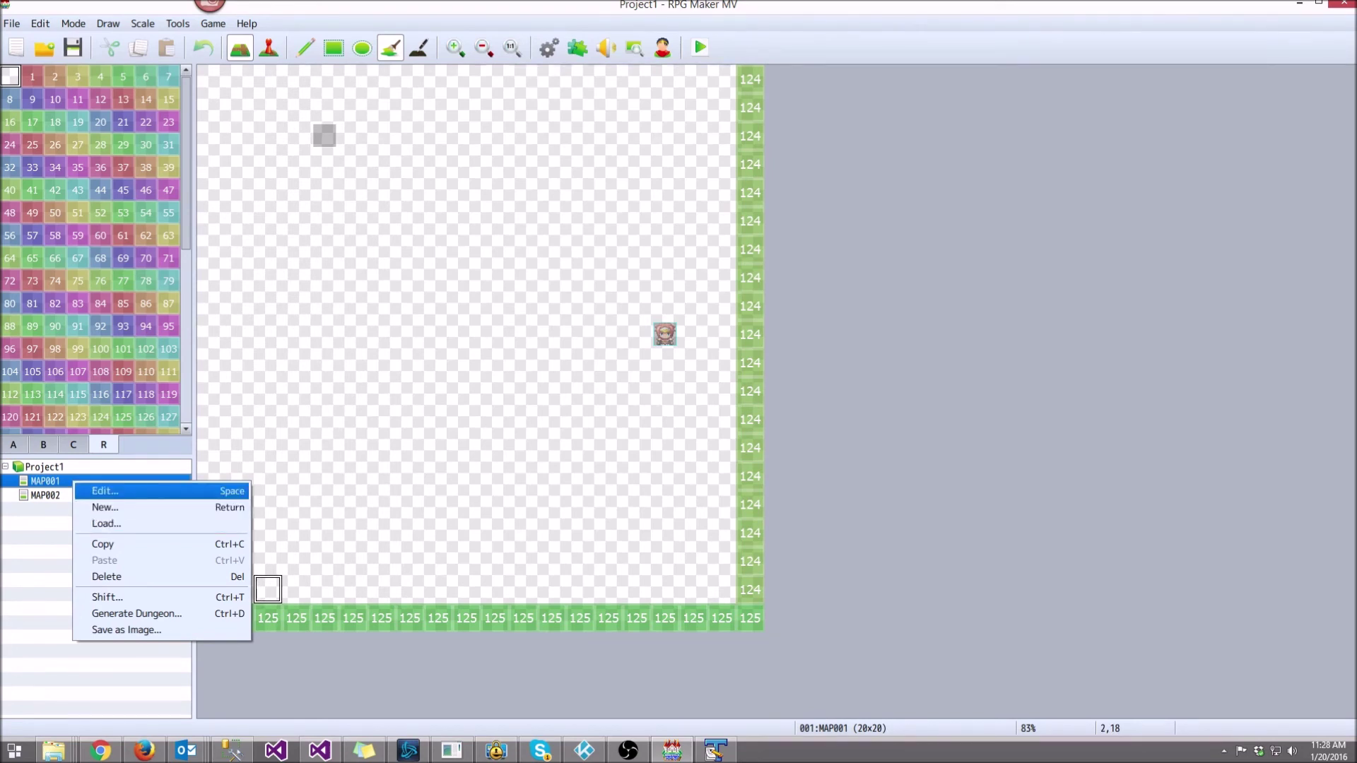
pyautogui.press('Return')
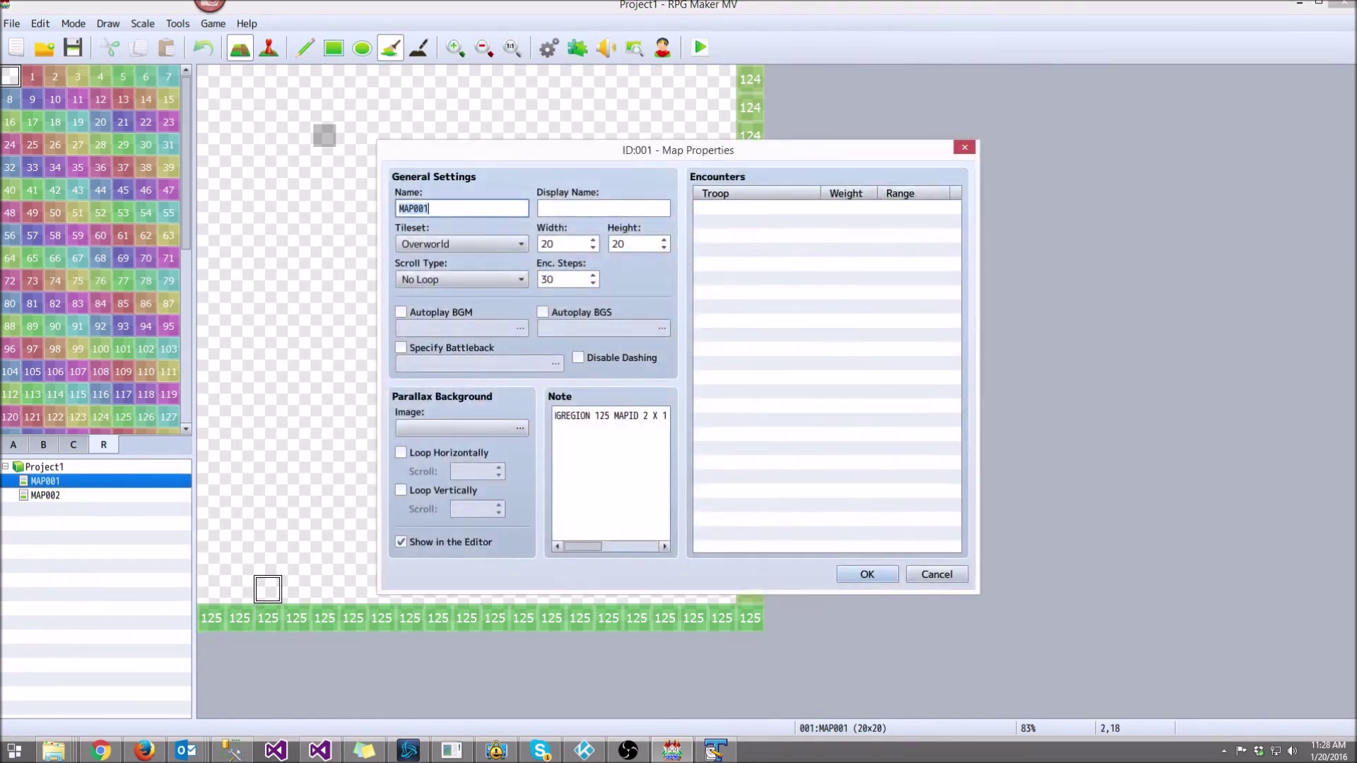
pyautogui.click(610, 416)
pyautogui.doubleClick(578, 416)
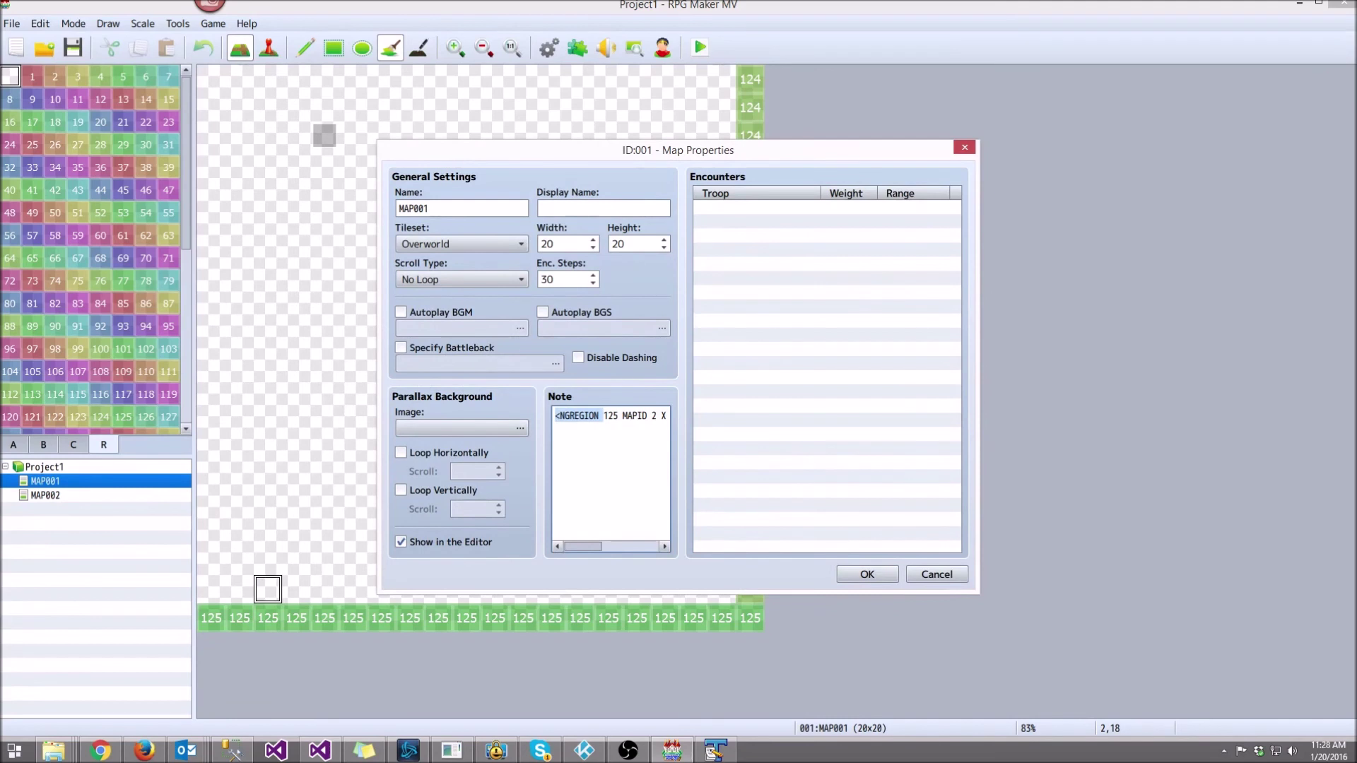
pyautogui.click(615, 415)
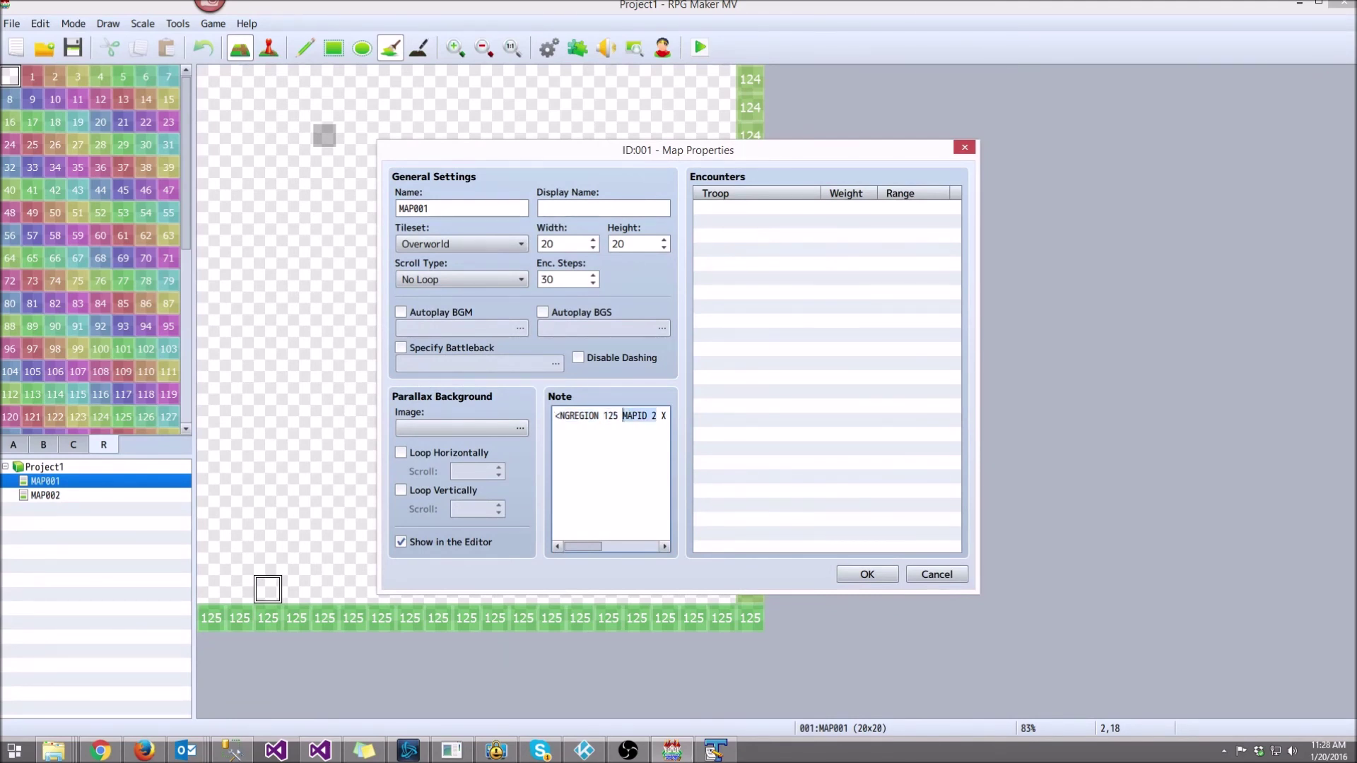
pyautogui.hscroll(2, 611, 416)
pyautogui.hscroll(2, 611, 415)
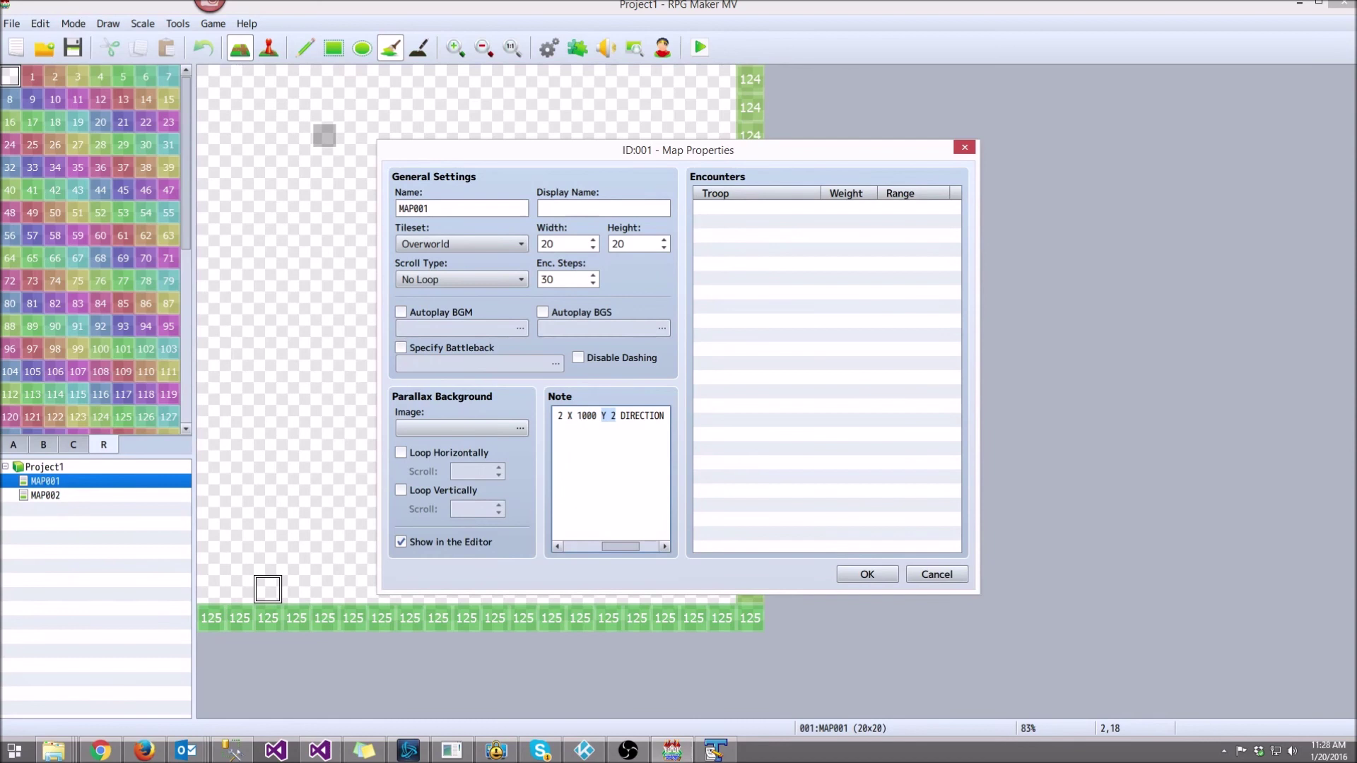
pyautogui.hscroll(3, 610, 415)
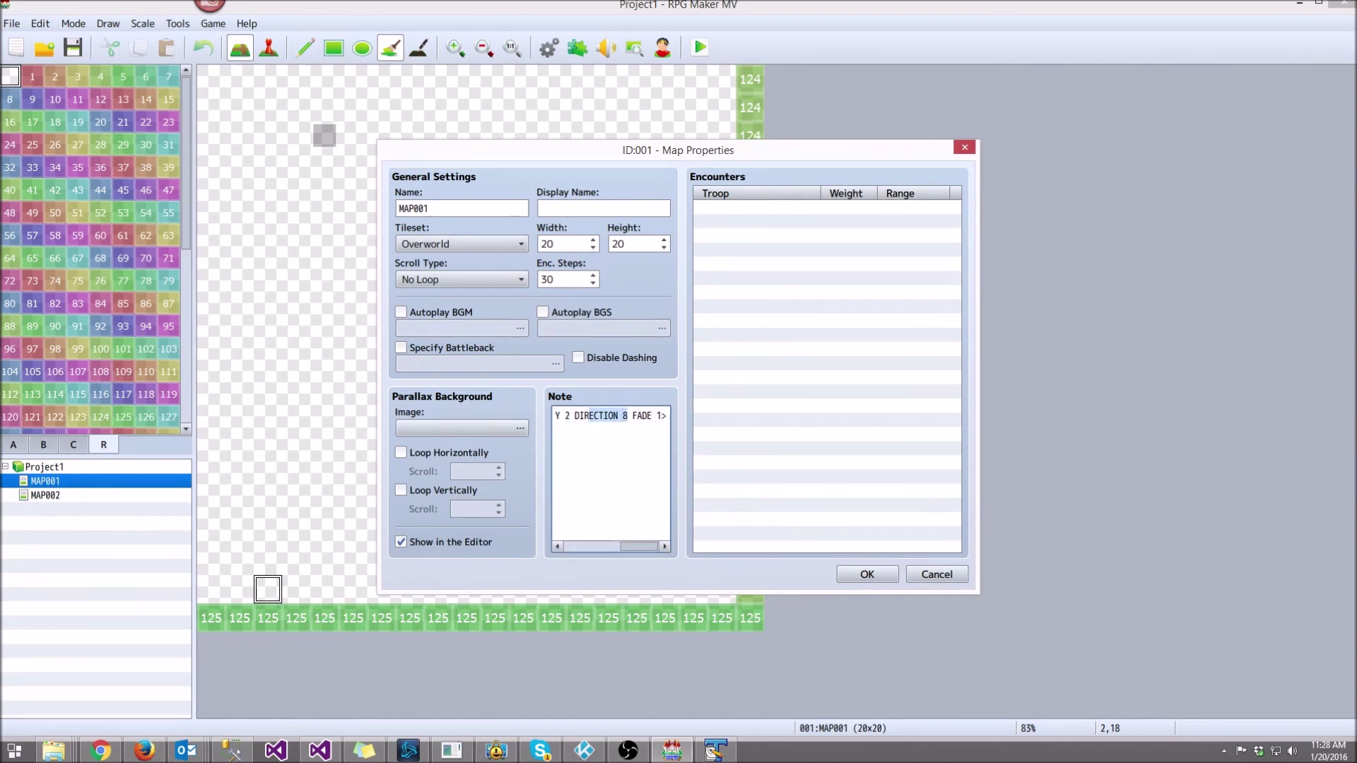
pyautogui.moveTo(664, 415); pyautogui.dragTo(645, 416)
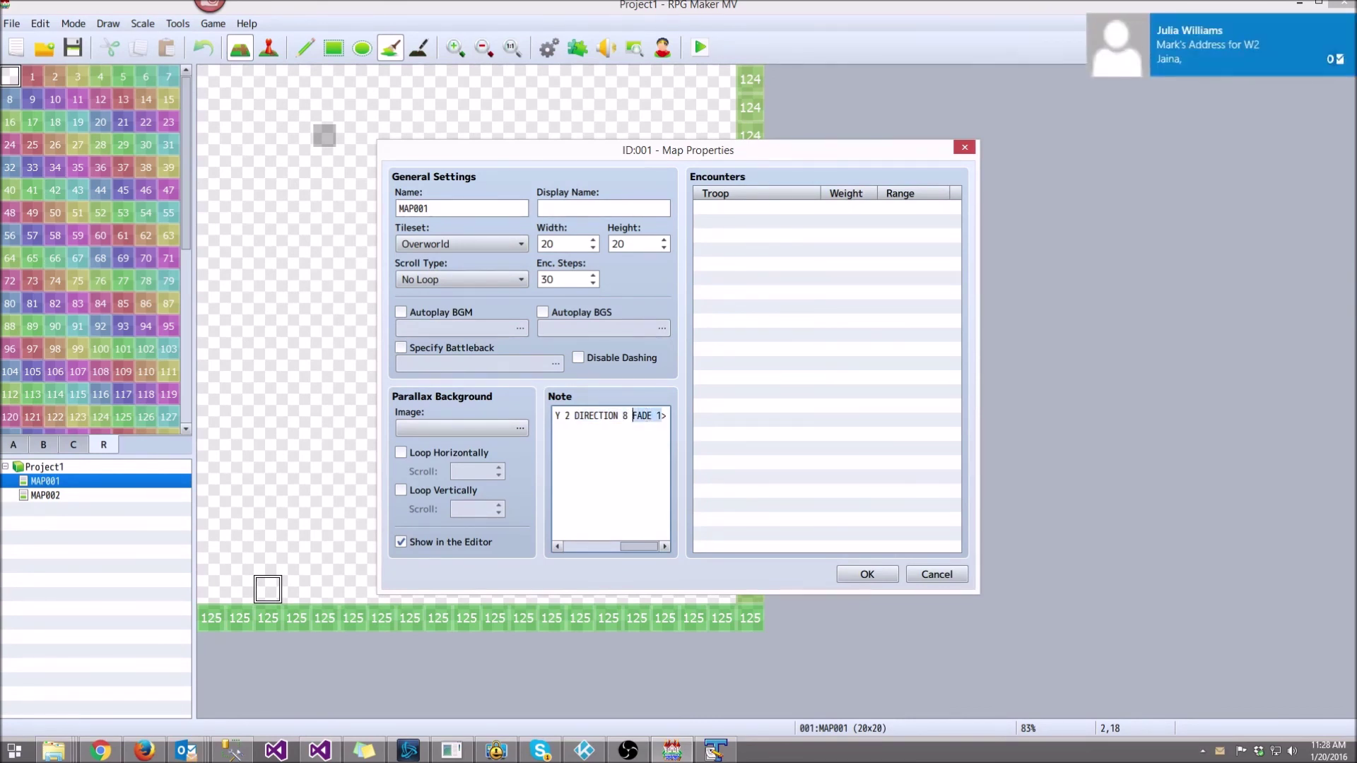
pyautogui.moveTo(640, 545); pyautogui.dragTo(583, 546)
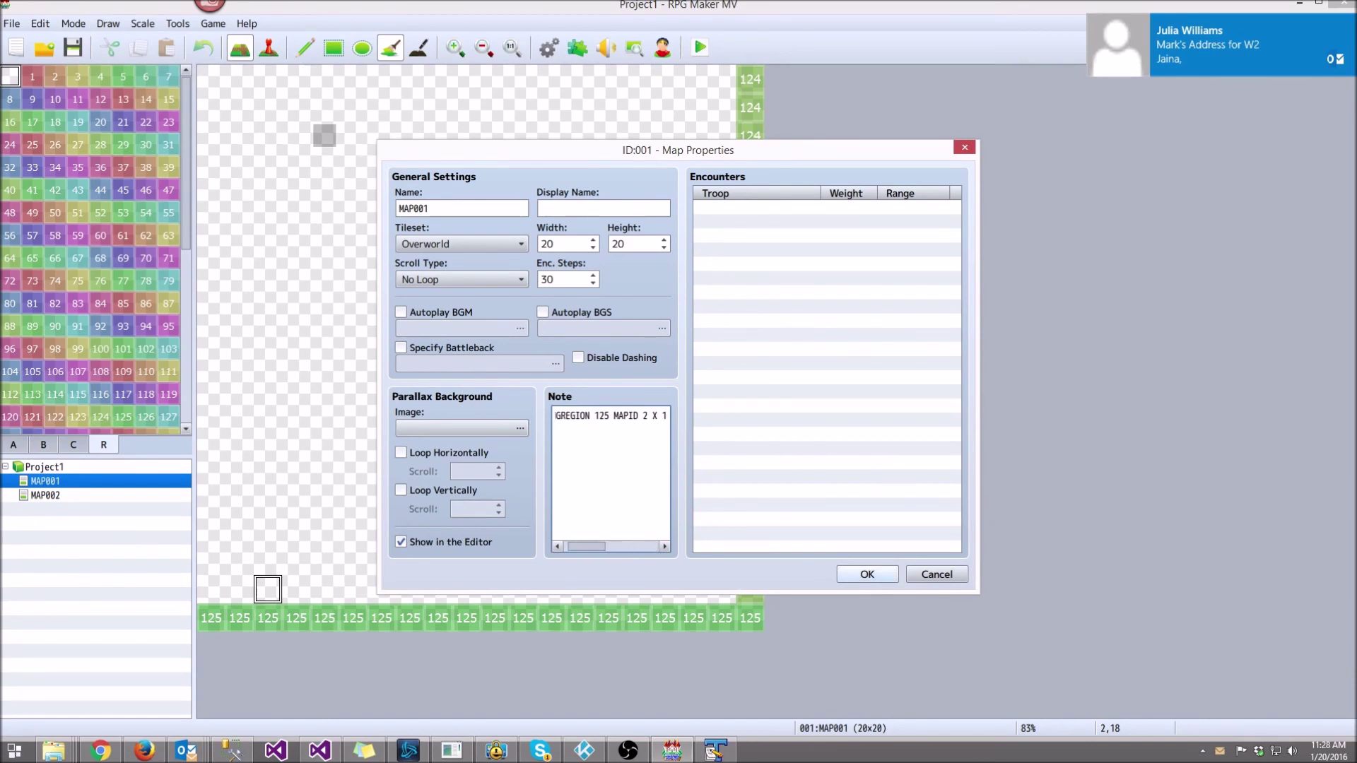
pyautogui.click(867, 574)
# - Preview MAP002, return to MAP001, then save and start a new-game playtest
pyautogui.click(45, 496)
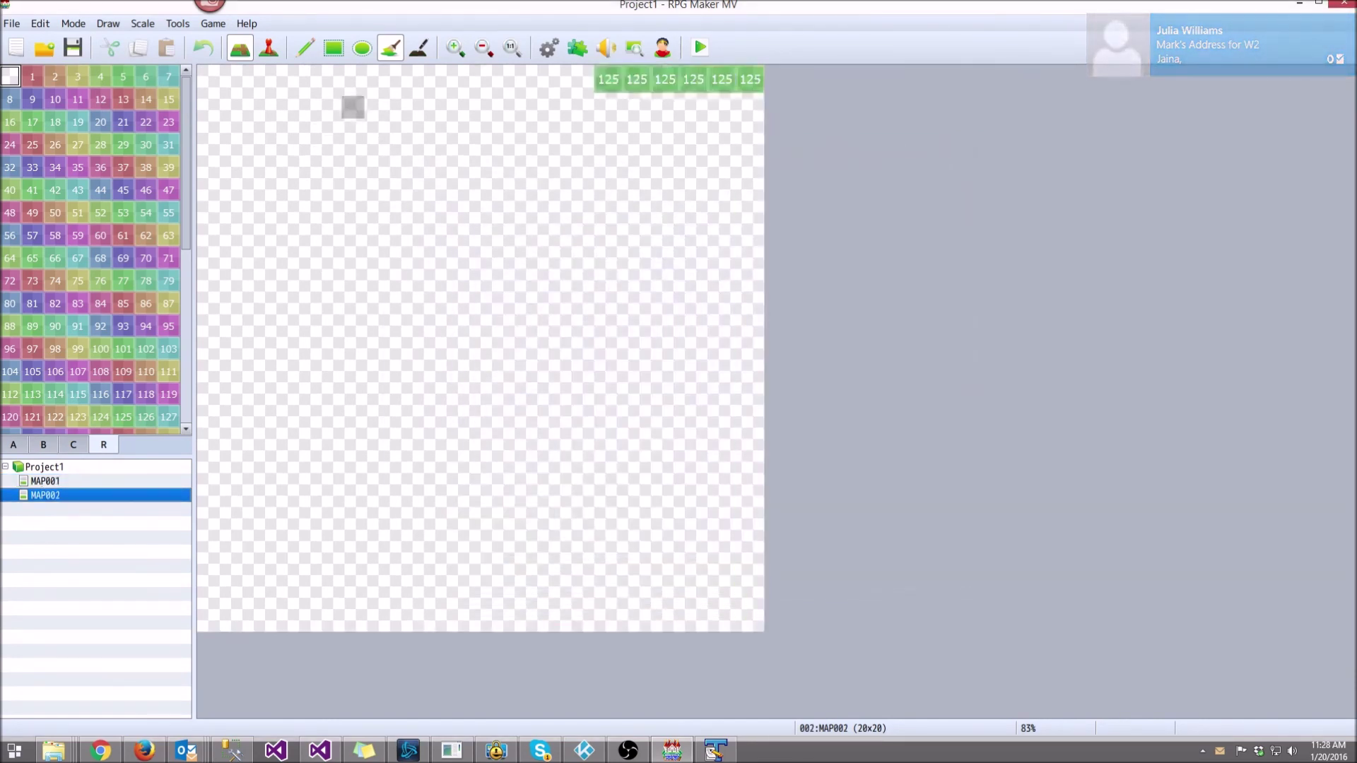
pyautogui.press('Down')
pyautogui.press('Up')
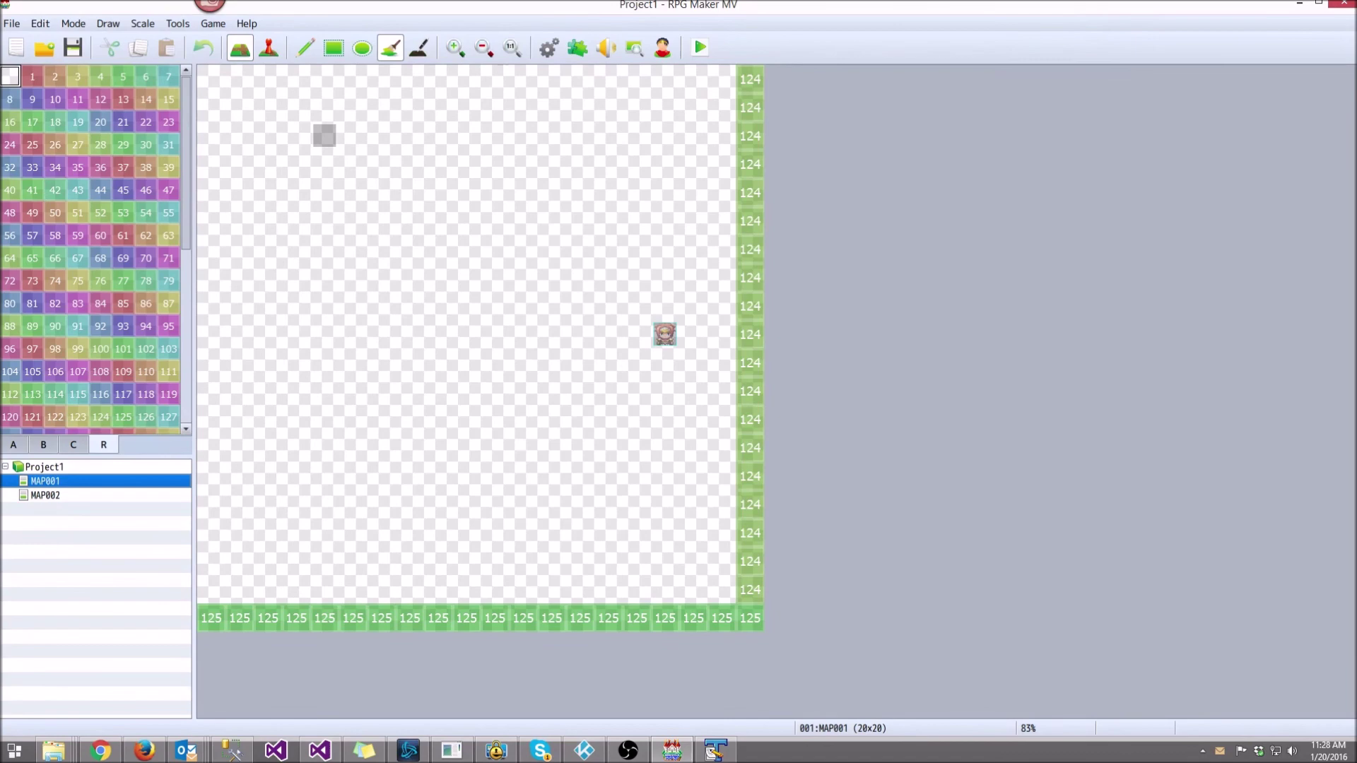
pyautogui.click(700, 48)
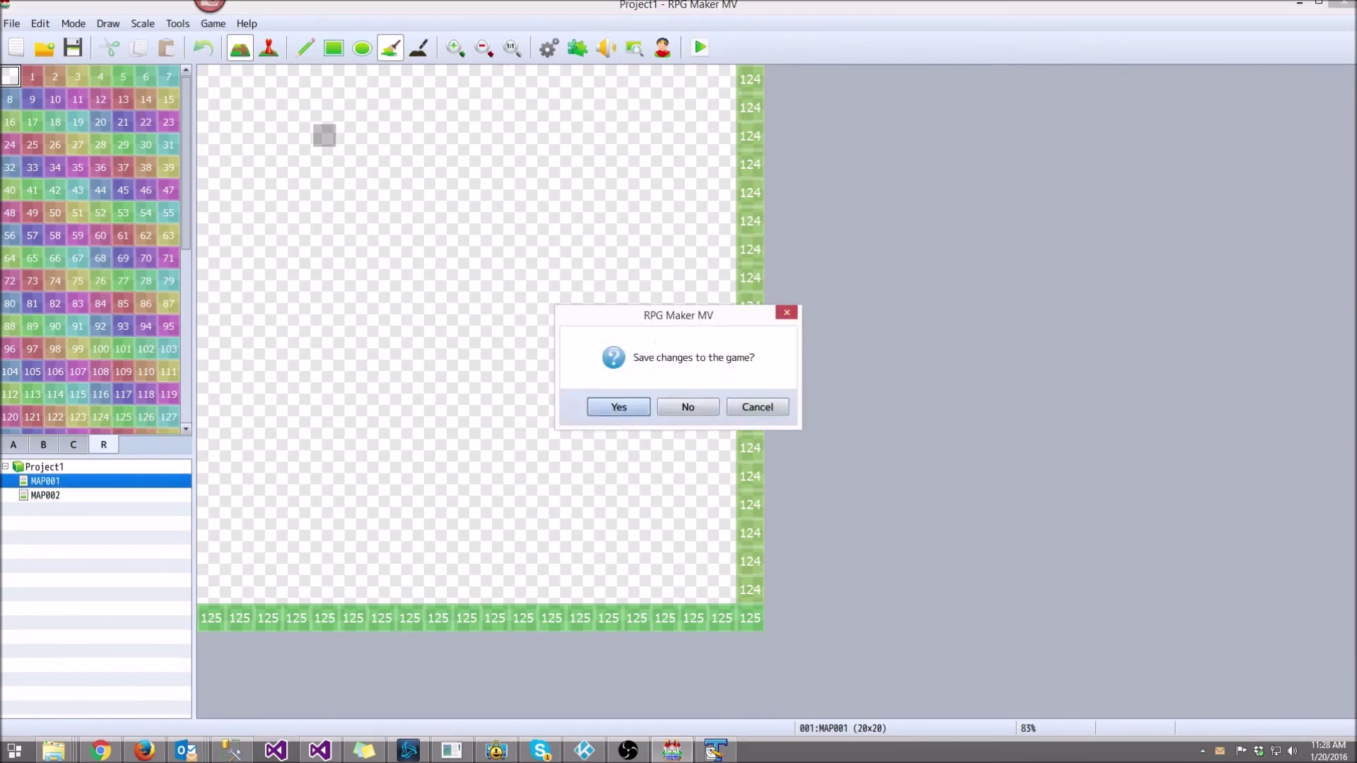
pyautogui.press('Return')
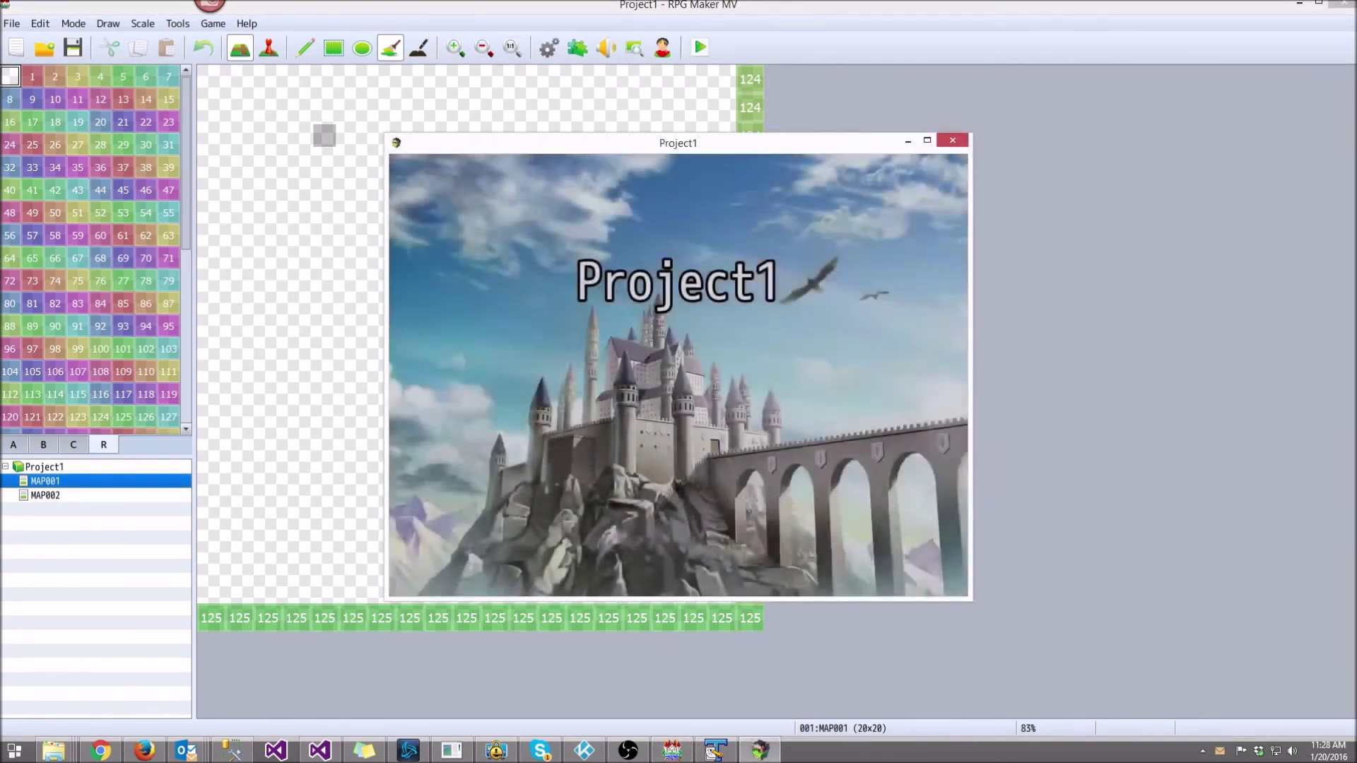
pyautogui.press('Return')
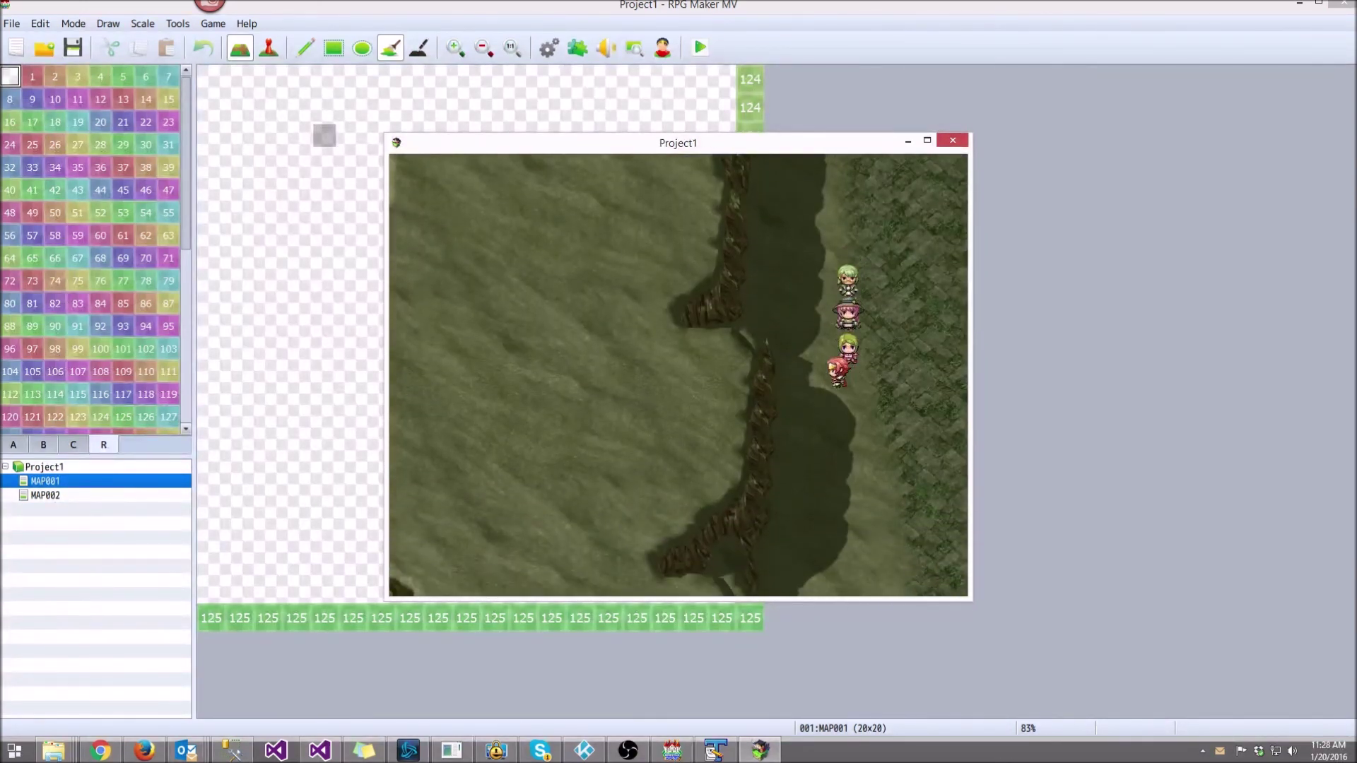
# - Walk the party up, right and down the grass edge, then onto the map edge to transfer
pyautogui.press('Up')
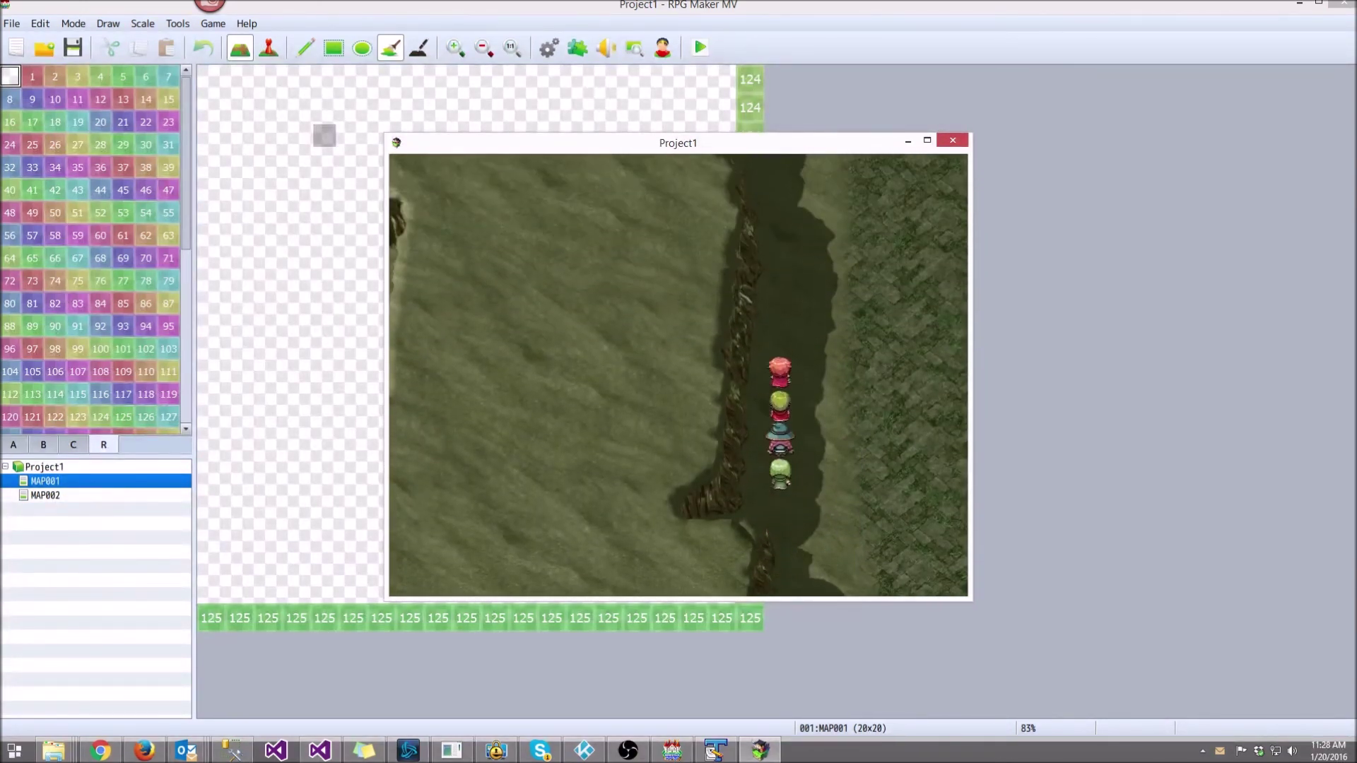
pyautogui.press('Right')
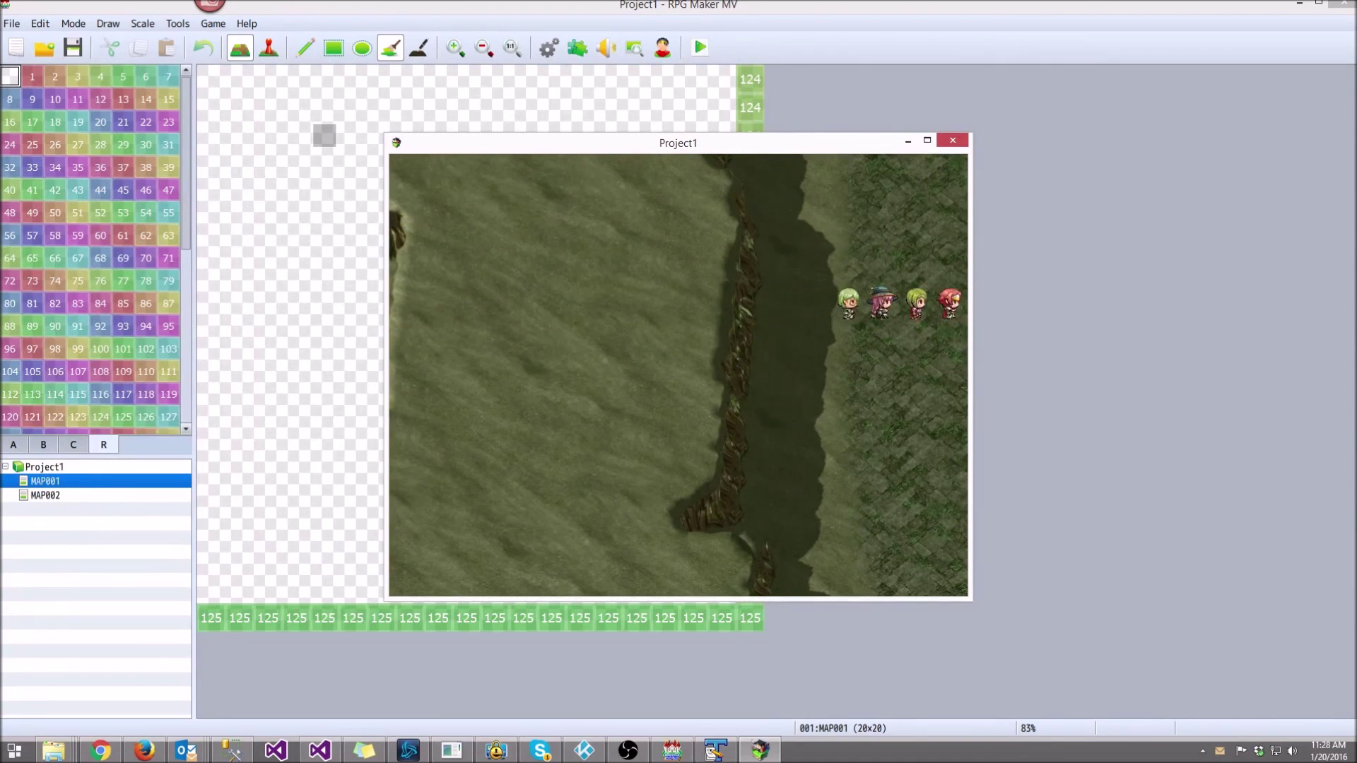
pyautogui.press('Down')
pyautogui.press('Down')
pyautogui.press('Left')
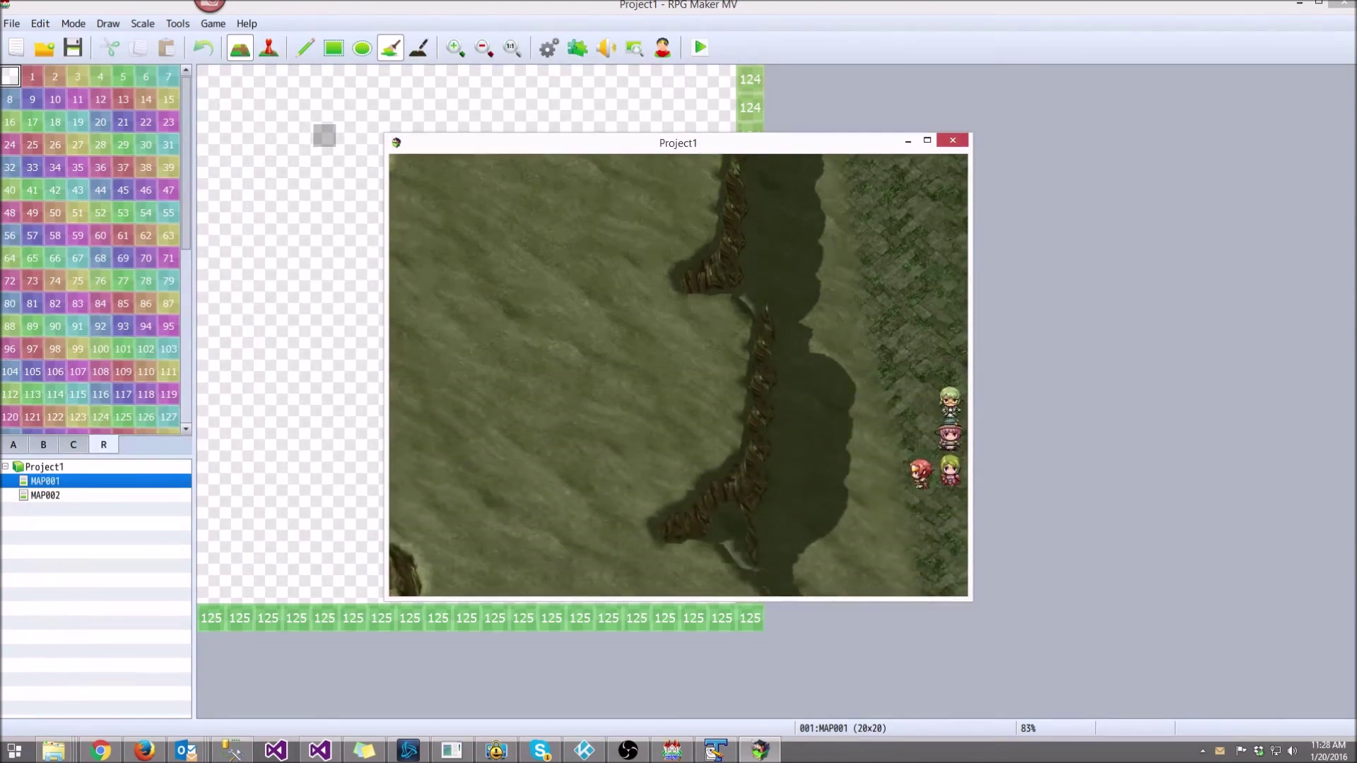
pyautogui.press('Left')
pyautogui.press('Down')
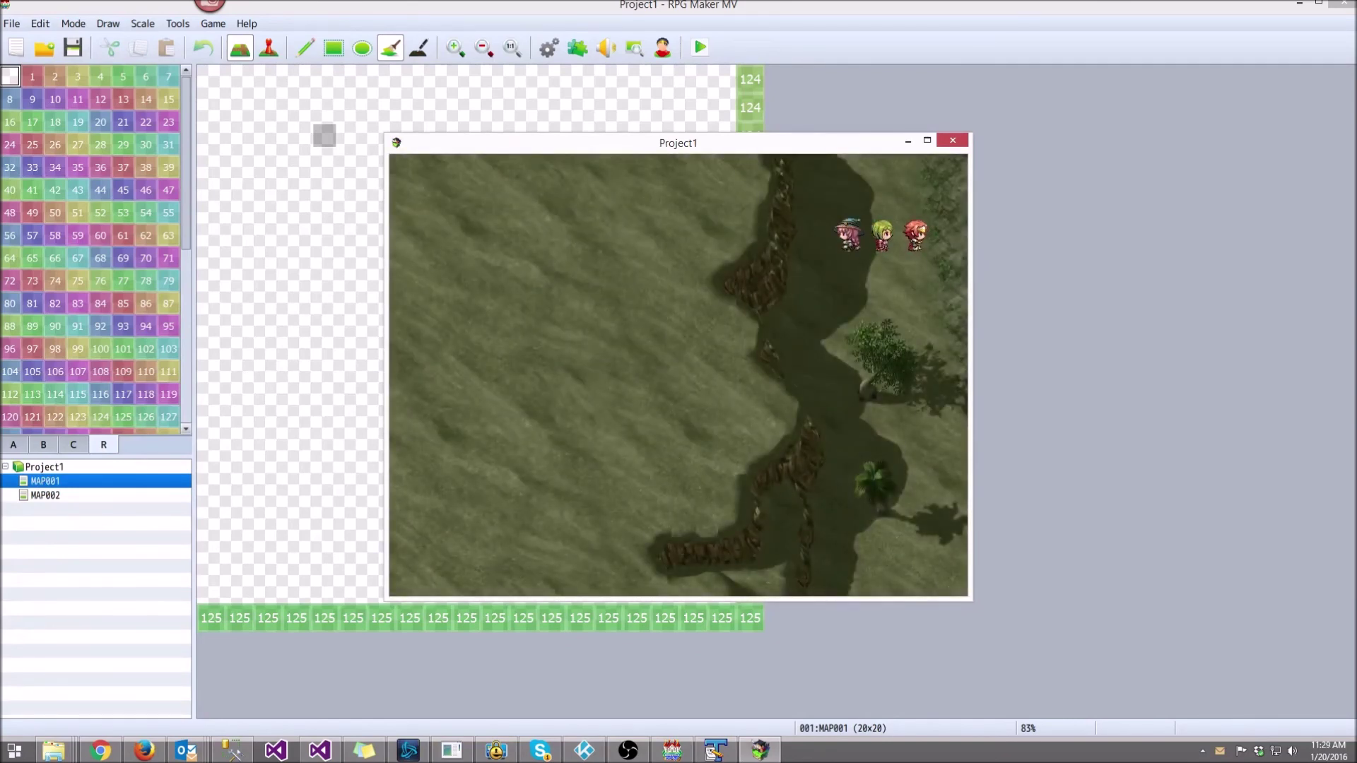
pyautogui.press('Up')
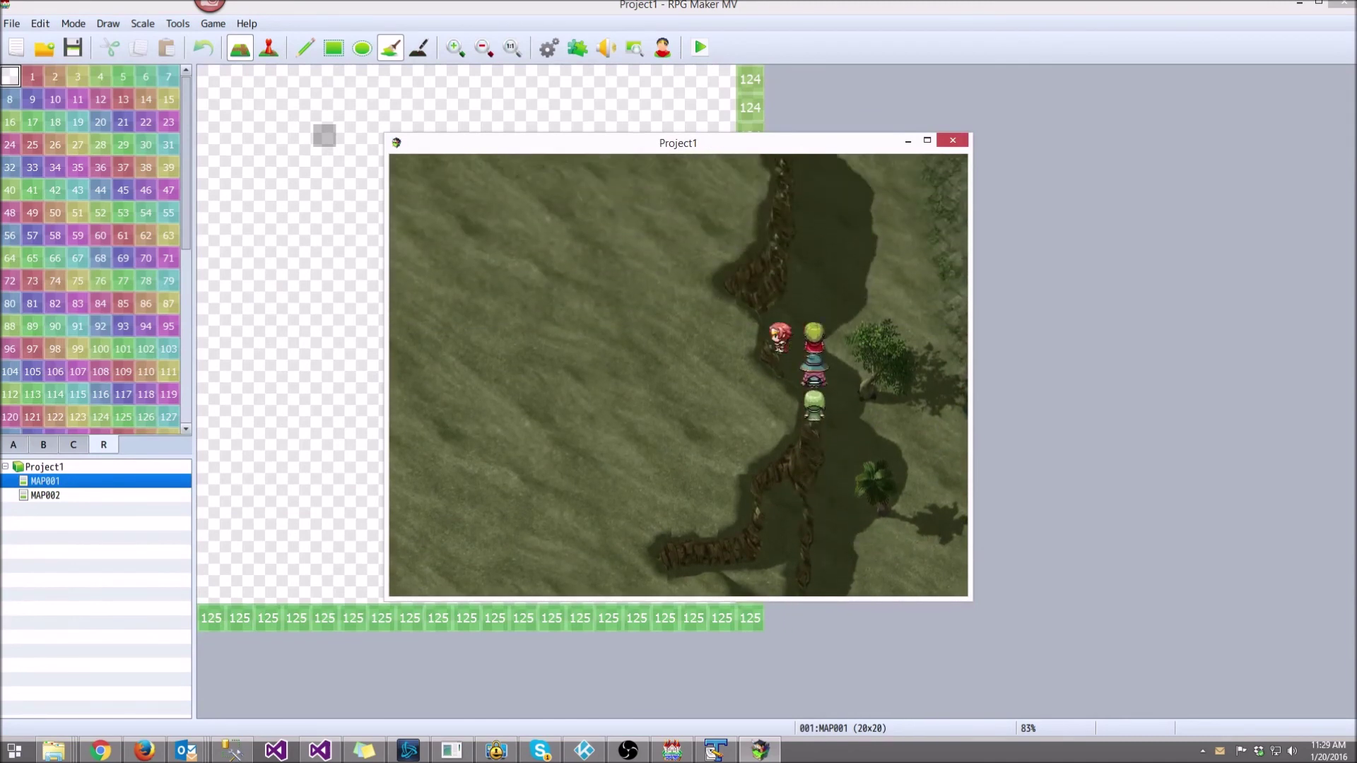
# - Walk the party down the dark path beside the tree and back up, testing blocked tiles
pyautogui.press('Right')
pyautogui.press('Right')
pyautogui.press('Right')
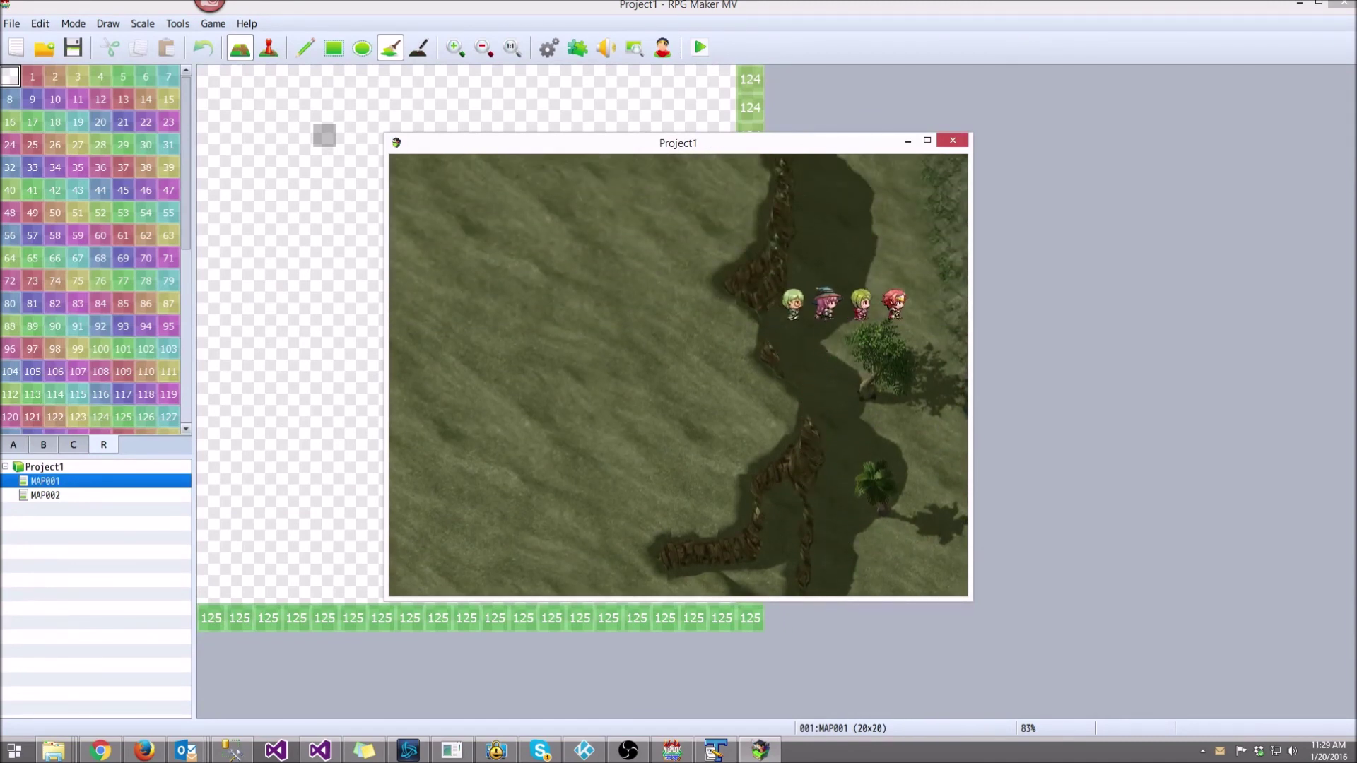
pyautogui.press('Down')
pyautogui.press('Down')
pyautogui.press('Down')
pyautogui.press('Down')
pyautogui.press('Down')
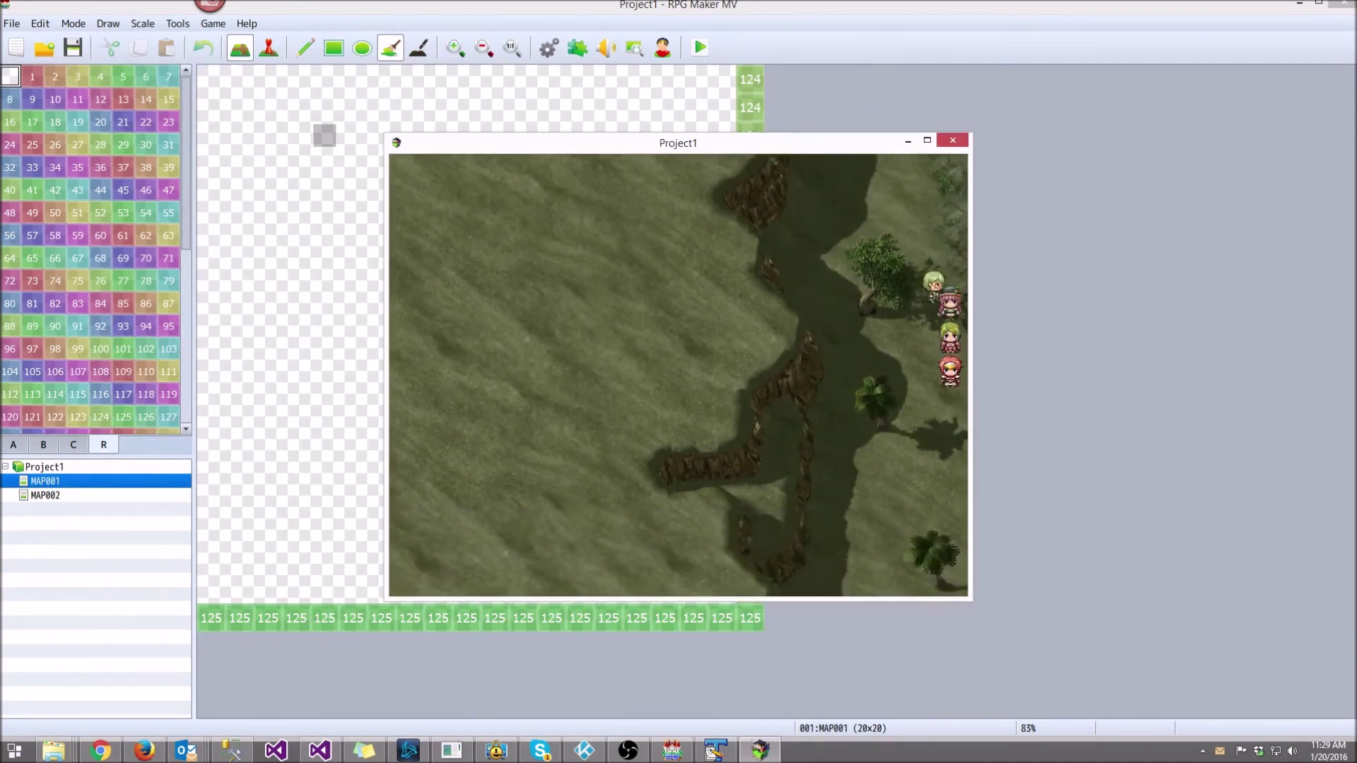
pyautogui.press('Right')
pyautogui.press('Down')
pyautogui.press('Down')
pyautogui.press('Down')
pyautogui.press('Down')
pyautogui.press('Down')
pyautogui.press('Left')
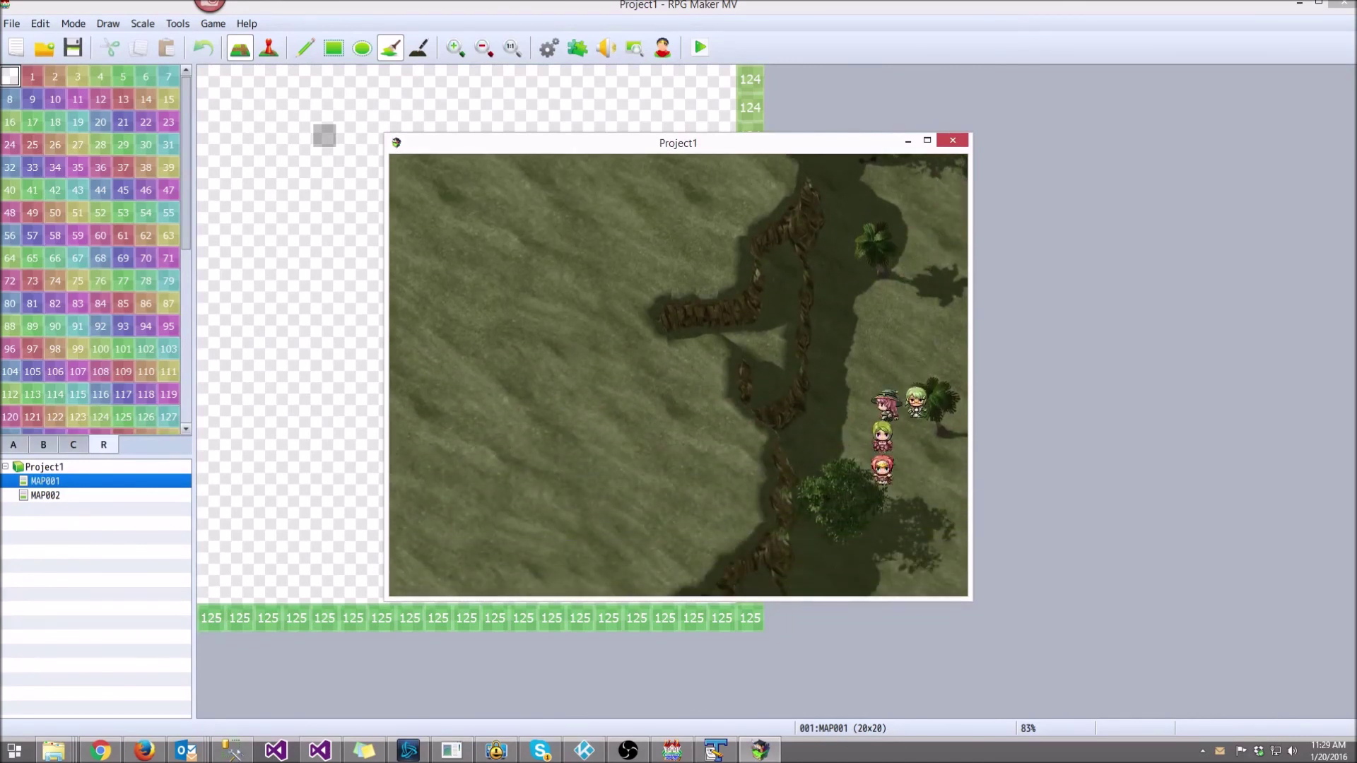
pyautogui.press('Down')
pyautogui.press('Down')
pyautogui.press('Right')
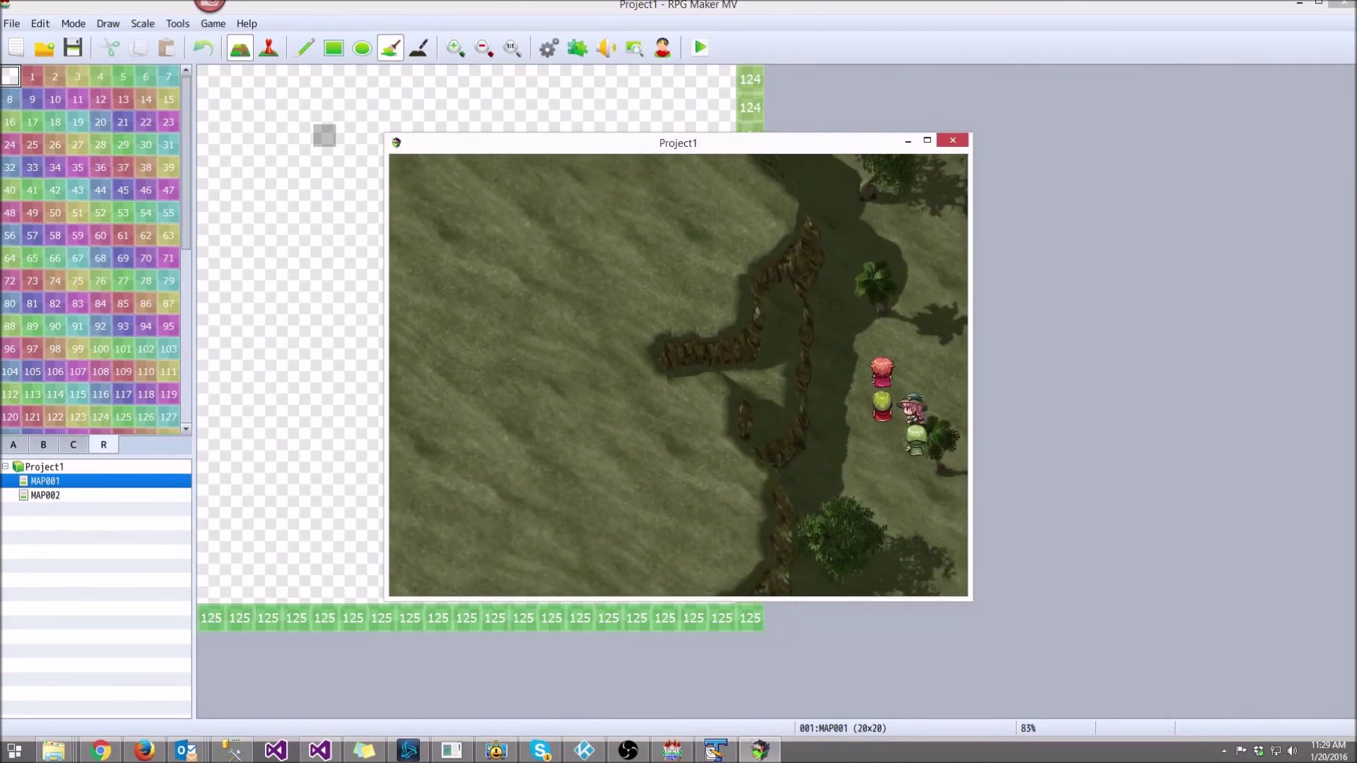
pyautogui.press('Up')
pyautogui.press('Up')
pyautogui.press('Up')
pyautogui.press('Up')
pyautogui.press('Up')
pyautogui.press('Up')
pyautogui.press('Up')
pyautogui.press('Left')
pyautogui.press('Left')
pyautogui.press('Left')
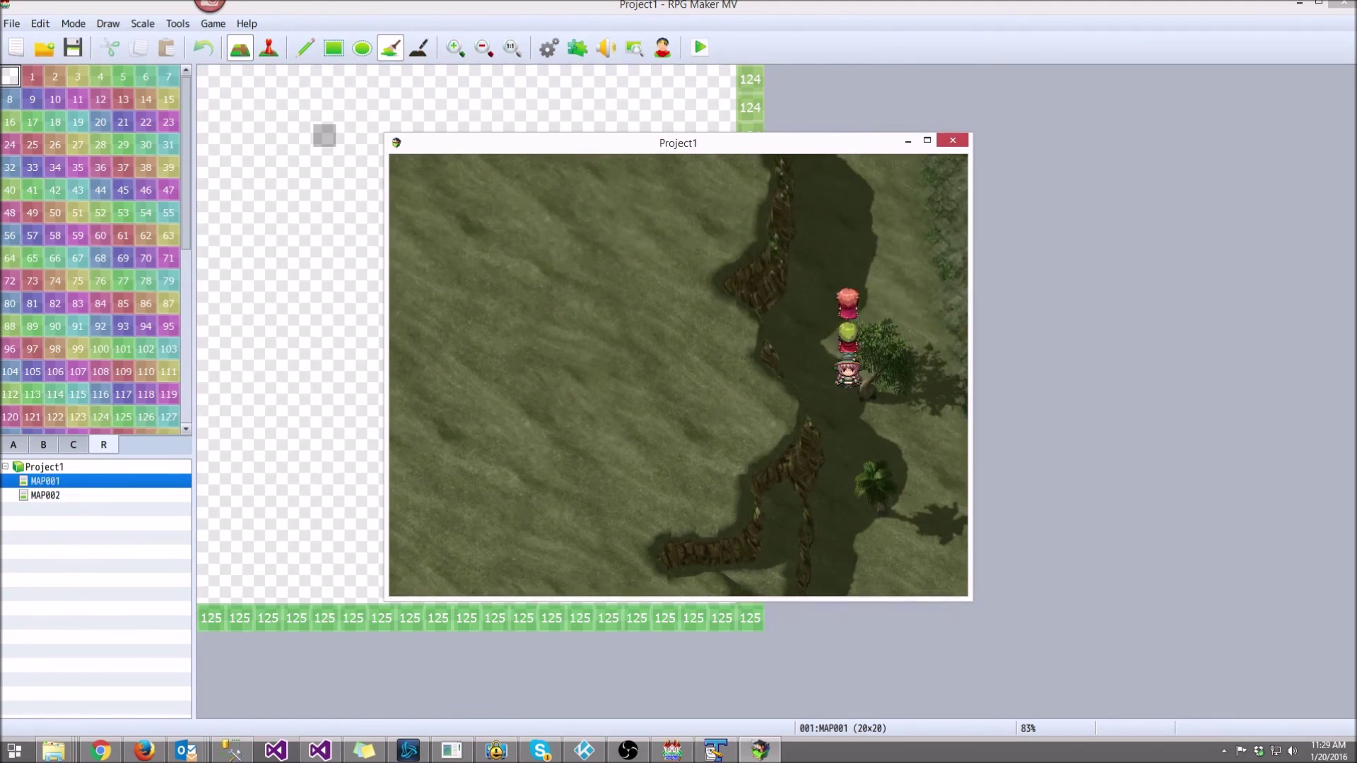
# - Walk the party back and forth along the path, down, right, then upward
pyautogui.press('Down')
pyautogui.press('Down')
pyautogui.press('Left')
pyautogui.press('Left')
pyautogui.press('Left')
pyautogui.press('Down')
pyautogui.press('Down')
pyautogui.press('Down')
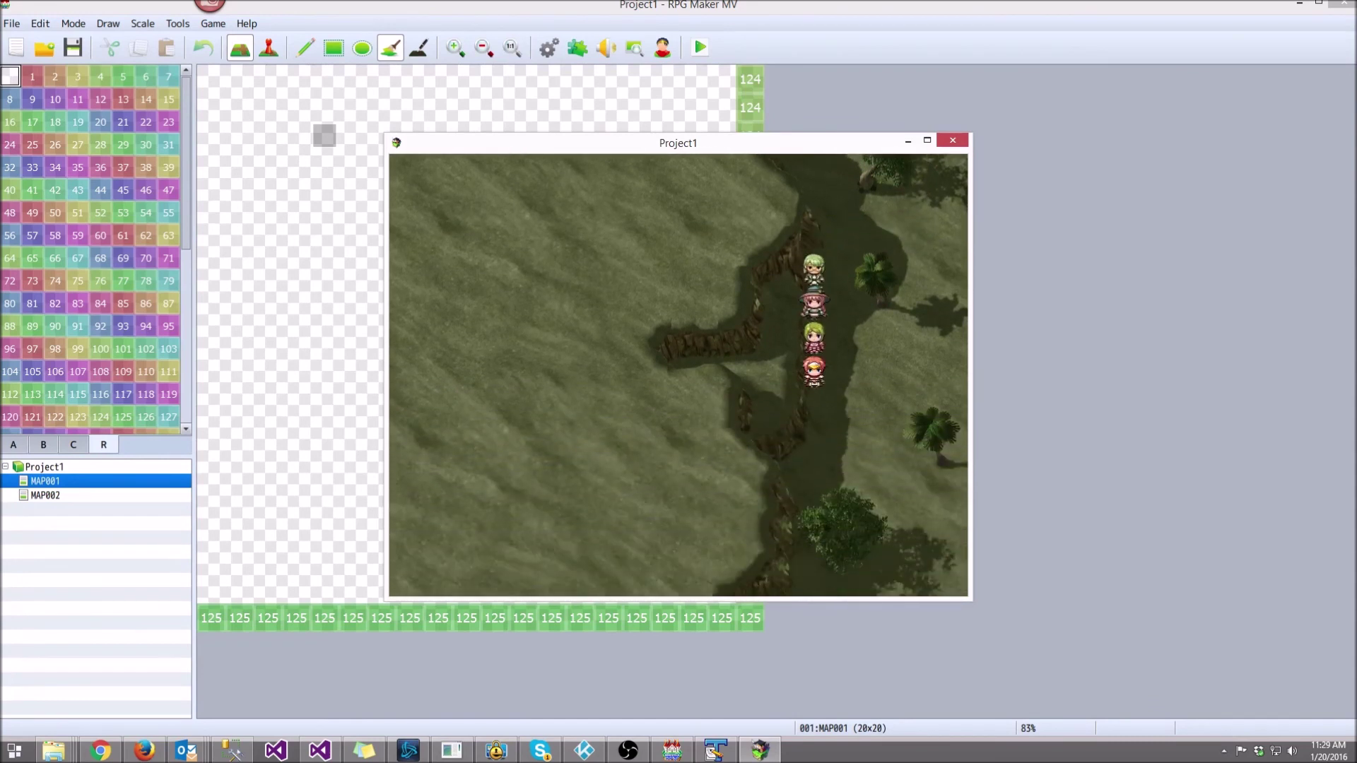
pyautogui.press('Down')
pyautogui.press('Down')
pyautogui.press('Down')
pyautogui.press('Right')
pyautogui.press('Right')
pyautogui.press('Right')
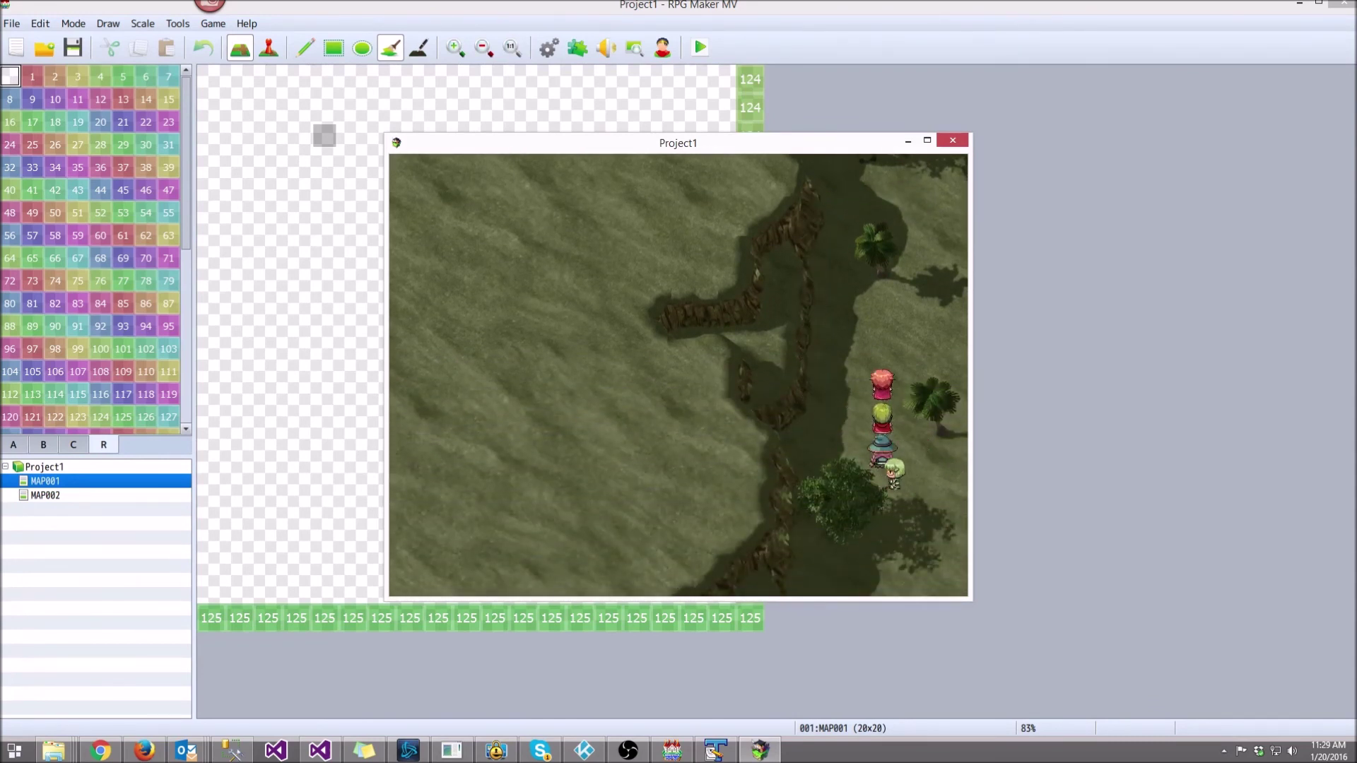
pyautogui.press('Right')
pyautogui.press('Up')
pyautogui.press('Up')
pyautogui.press('Up')
pyautogui.press('Up')
pyautogui.press('Up')
pyautogui.press('Up')
pyautogui.press('Up')
pyautogui.press('Up')
pyautogui.press('Left')
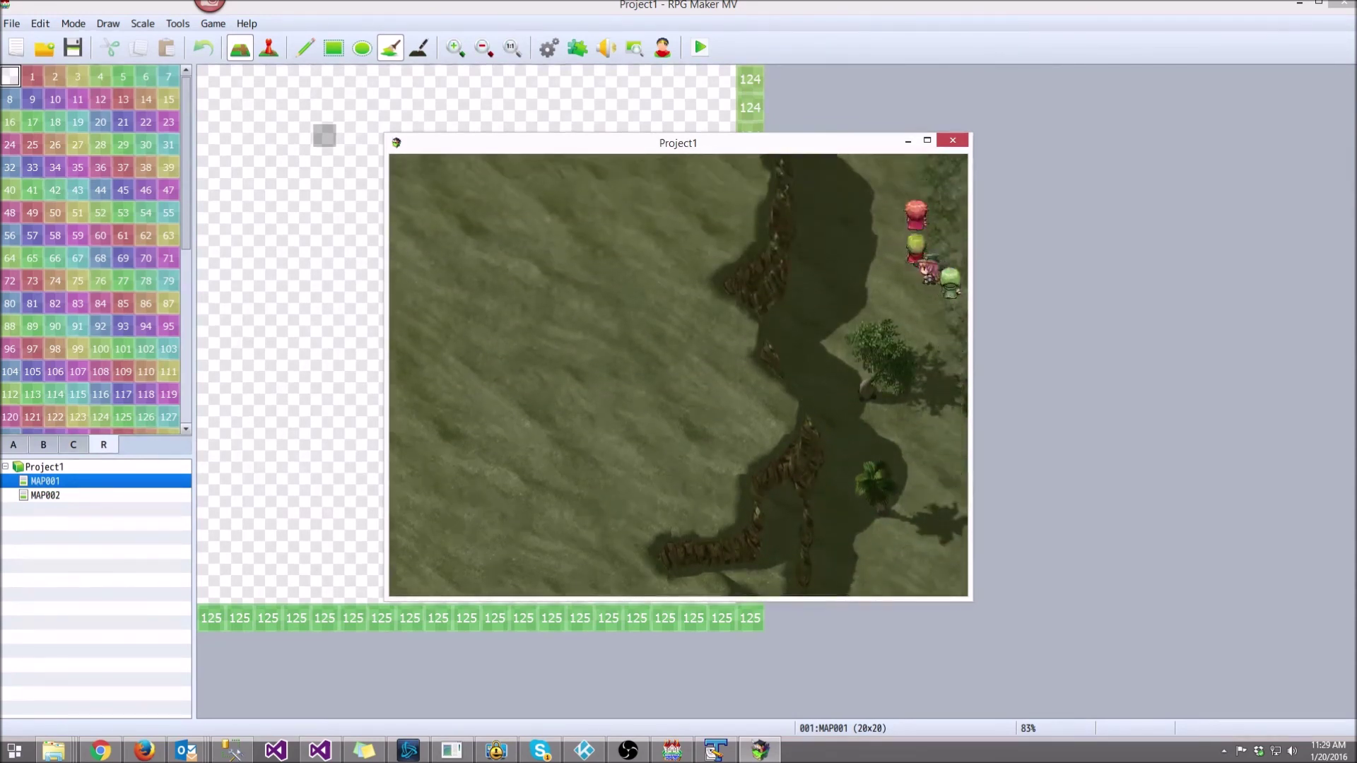
pyautogui.press('Up')
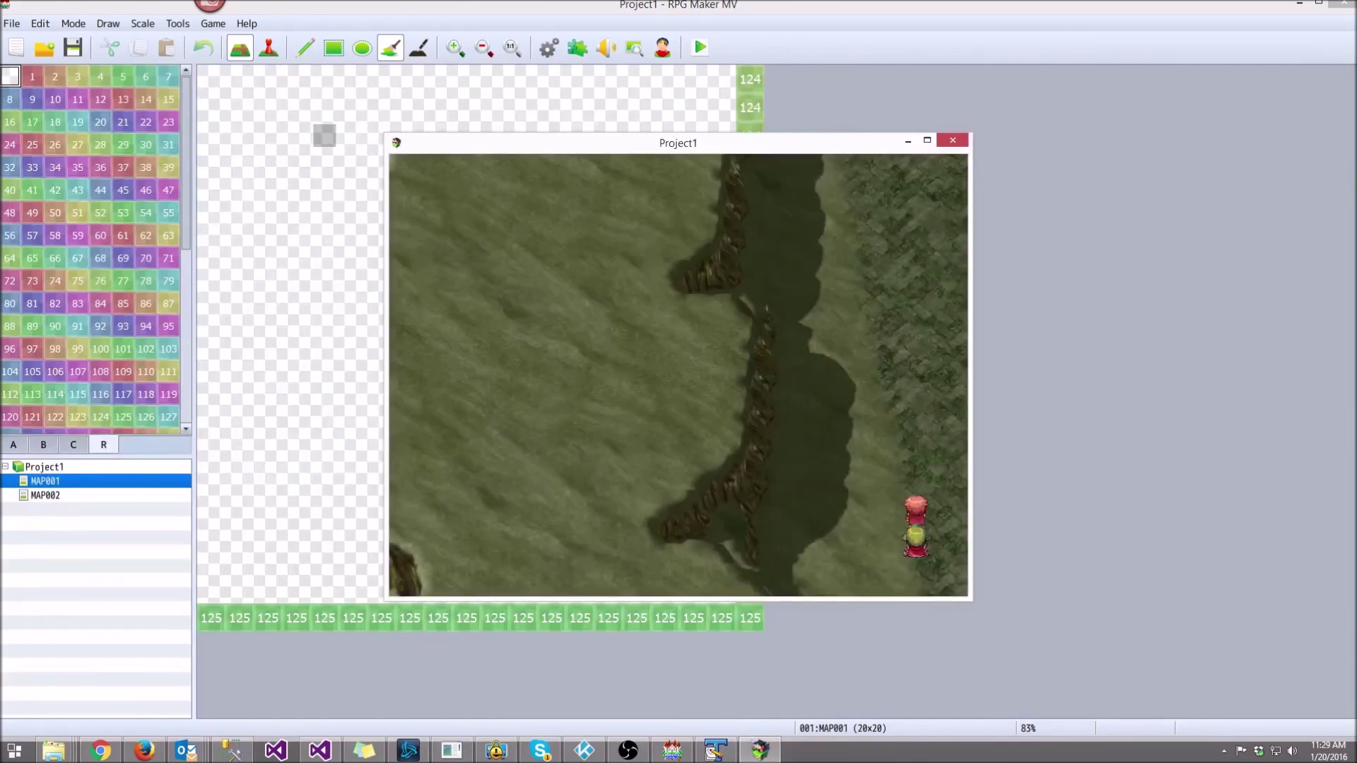
# - Walk the party from near the top edge back down into the transfer to the other map
pyautogui.press('Up')
pyautogui.press('Up')
pyautogui.press('Up')
pyautogui.press('Up')
pyautogui.press('Up')
pyautogui.press('Up')
pyautogui.press('Up')
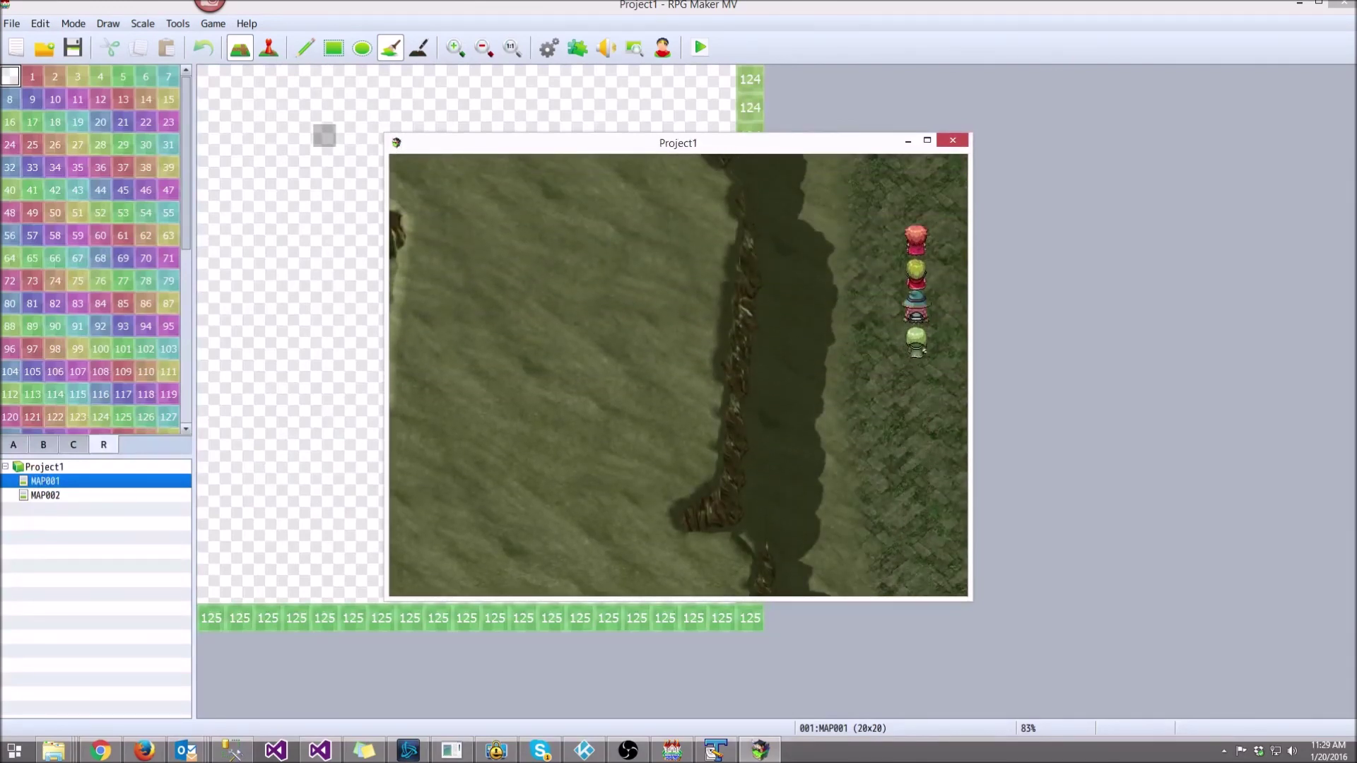
pyautogui.press('Left')
pyautogui.press('Left')
pyautogui.press('Left')
pyautogui.press('Down')
pyautogui.press('Down')
pyautogui.press('Down')
pyautogui.press('Down')
pyautogui.press('Right')
pyautogui.press('Down')
pyautogui.press('Down')
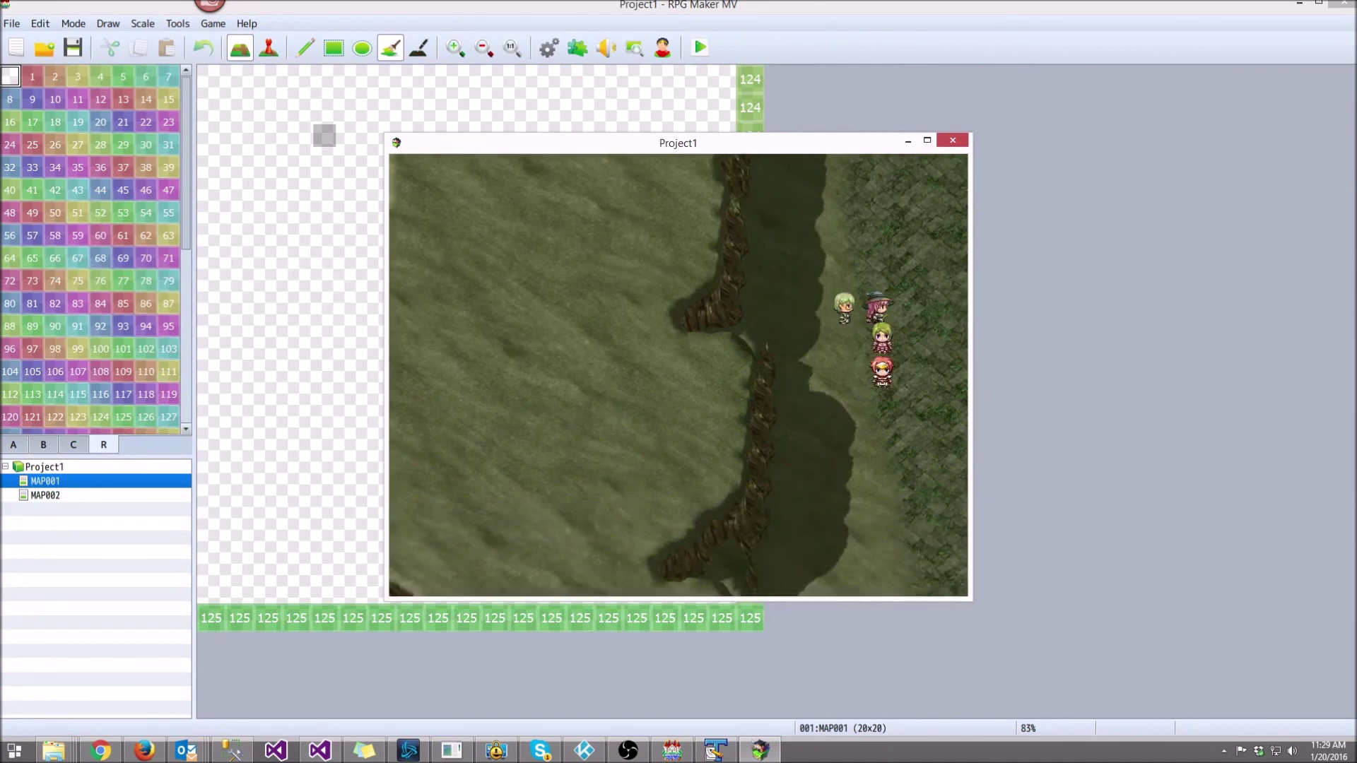
pyautogui.press('Down')
pyautogui.press('Down')
pyautogui.press('Down')
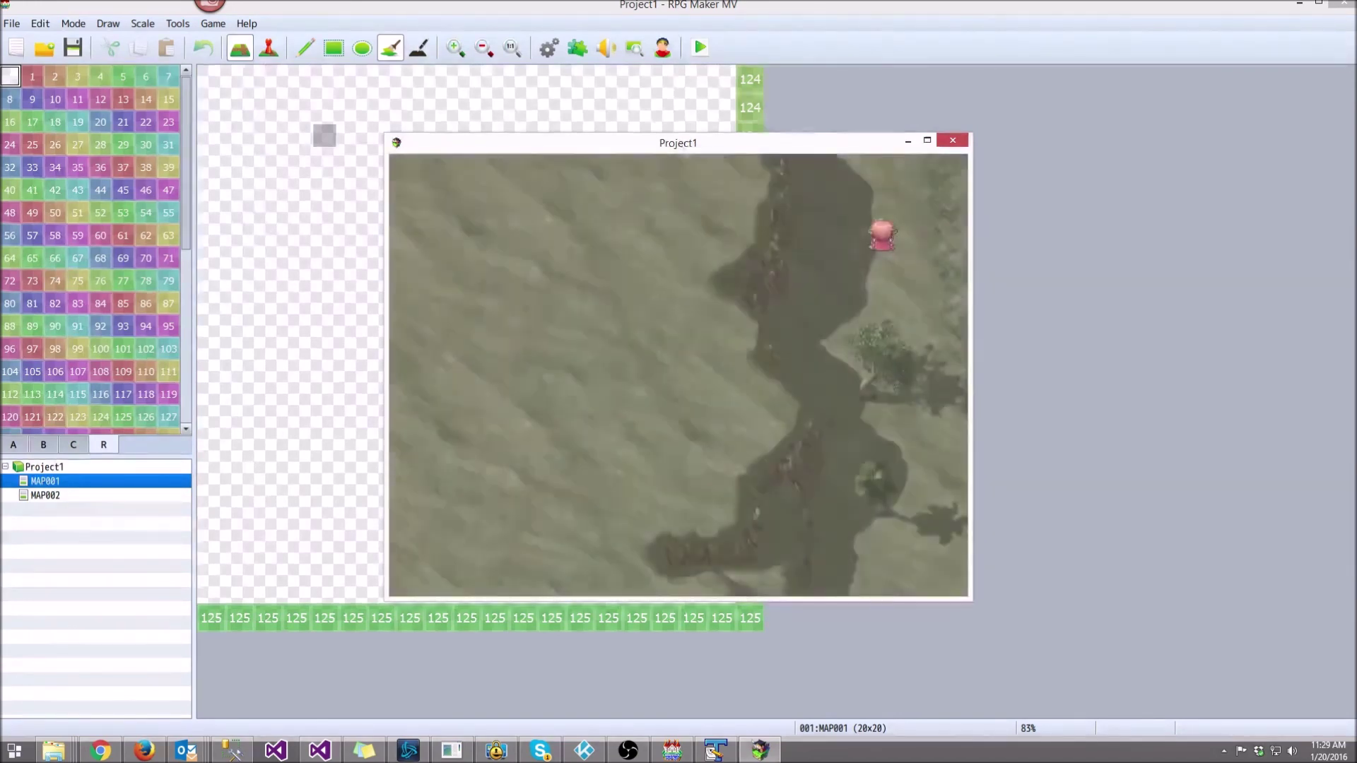
# - Walk down and left, then back up onto the edge to change maps
pyautogui.press('Down')
pyautogui.press('Down')
pyautogui.press('Left')
pyautogui.press('Left')
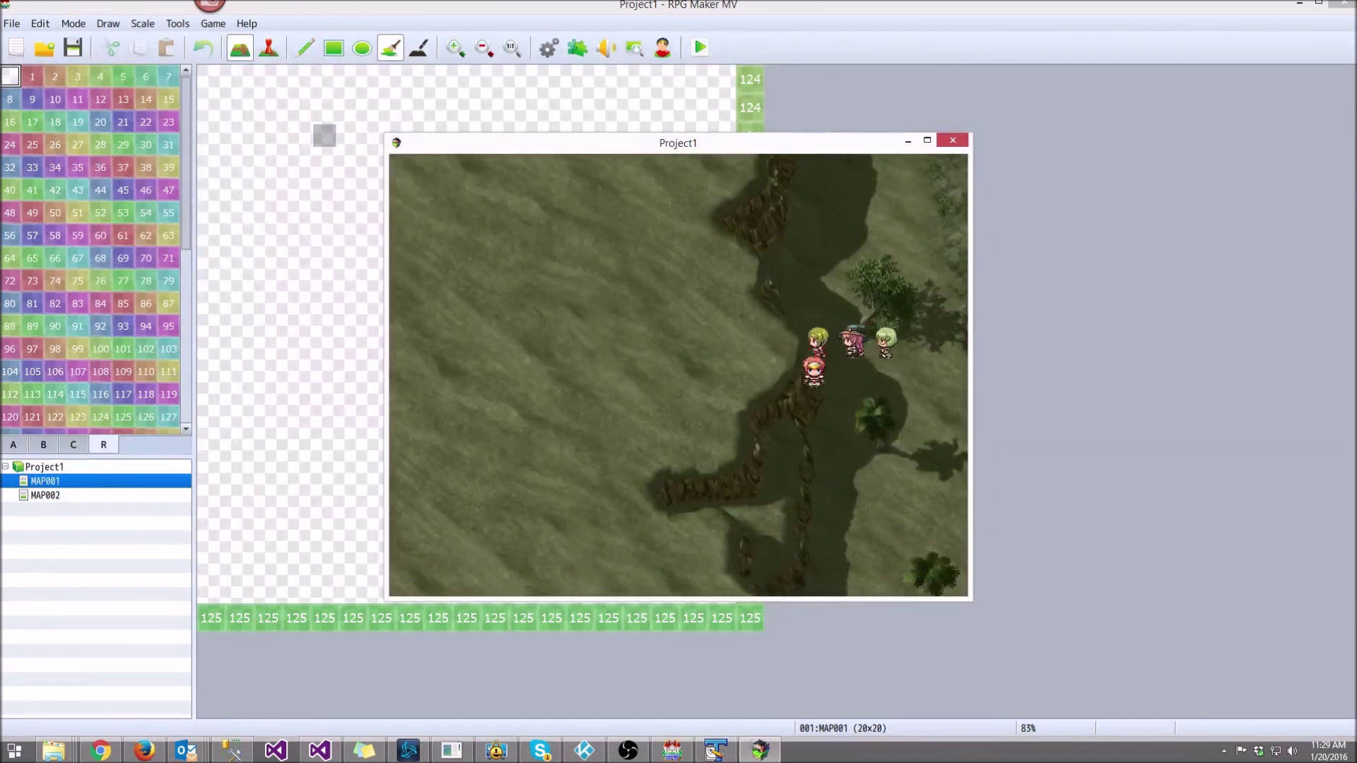
pyautogui.press('Down')
pyautogui.press('Down')
pyautogui.press('Down')
pyautogui.press('Down')
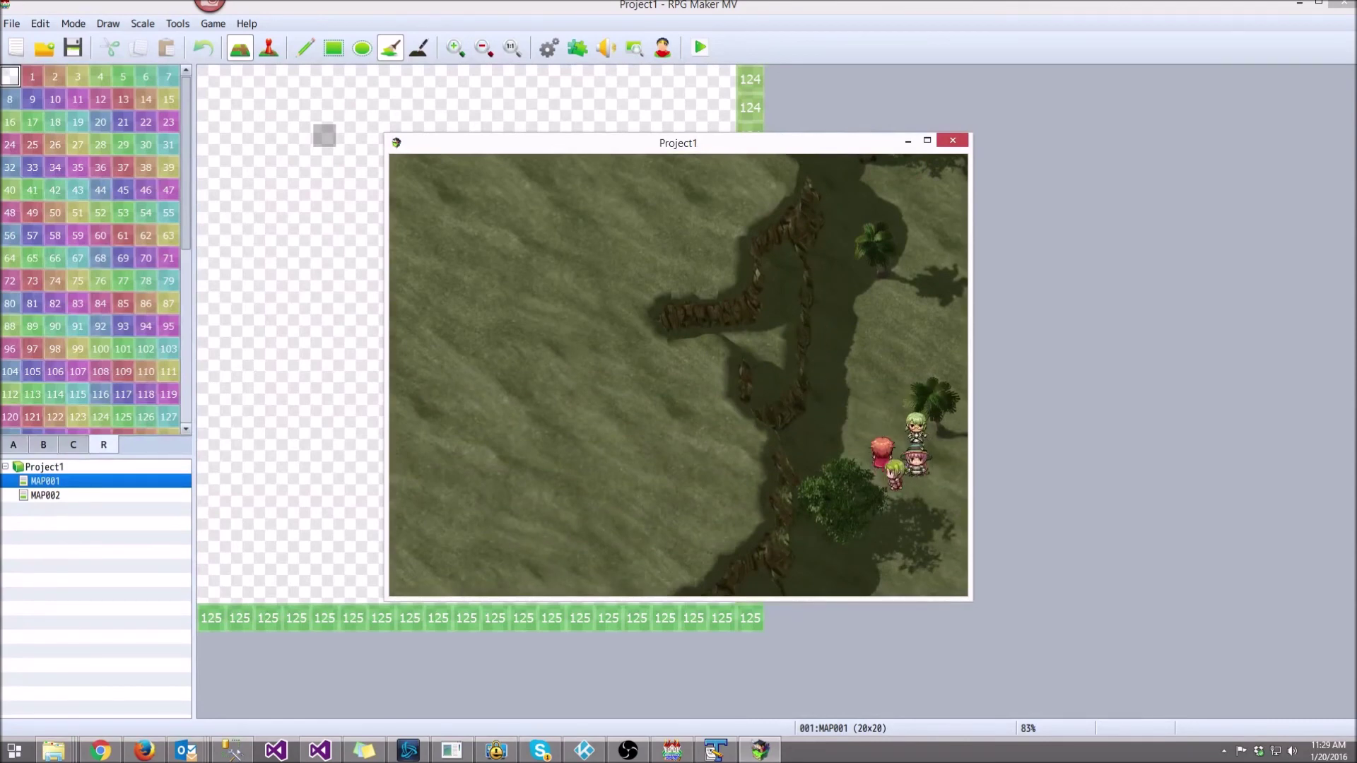
pyautogui.press('Up')
pyautogui.press('Up')
pyautogui.press('Left')
pyautogui.press('Up')
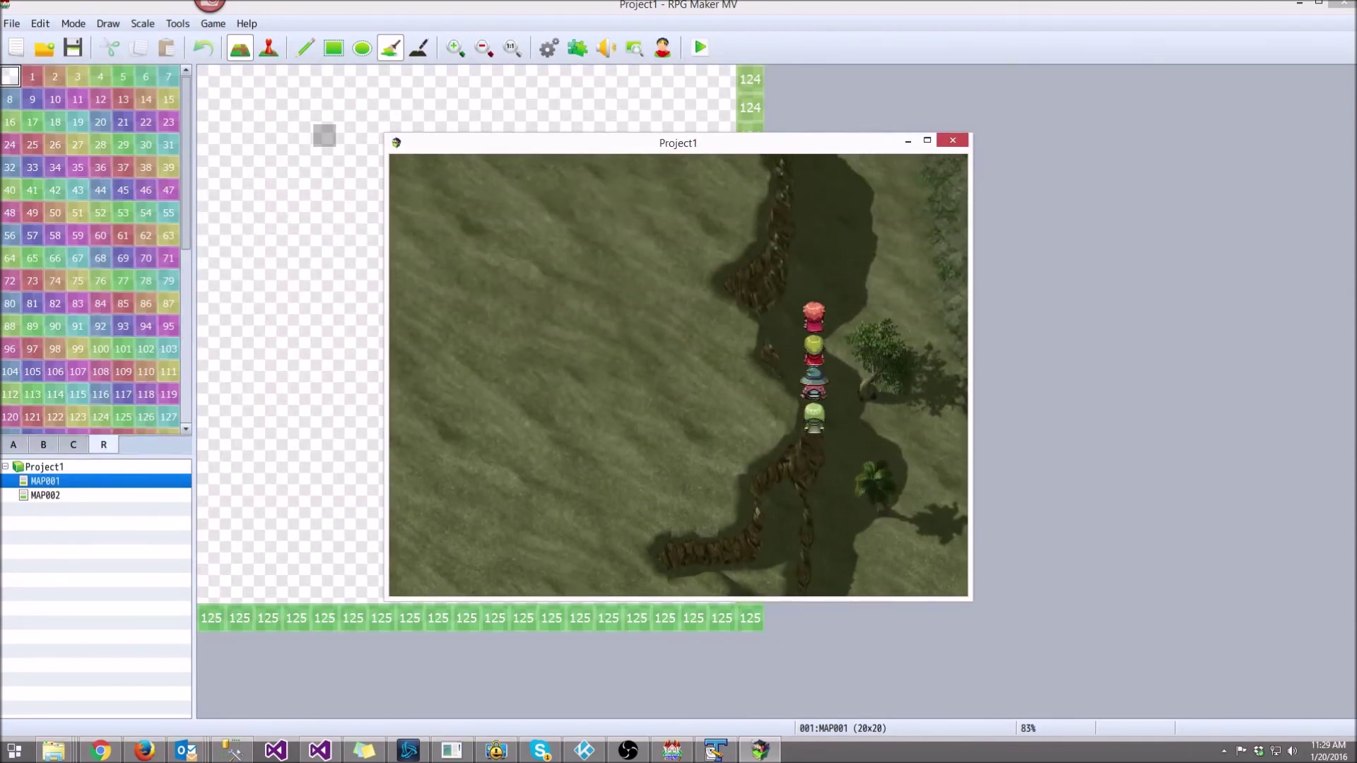
pyautogui.press('Up')
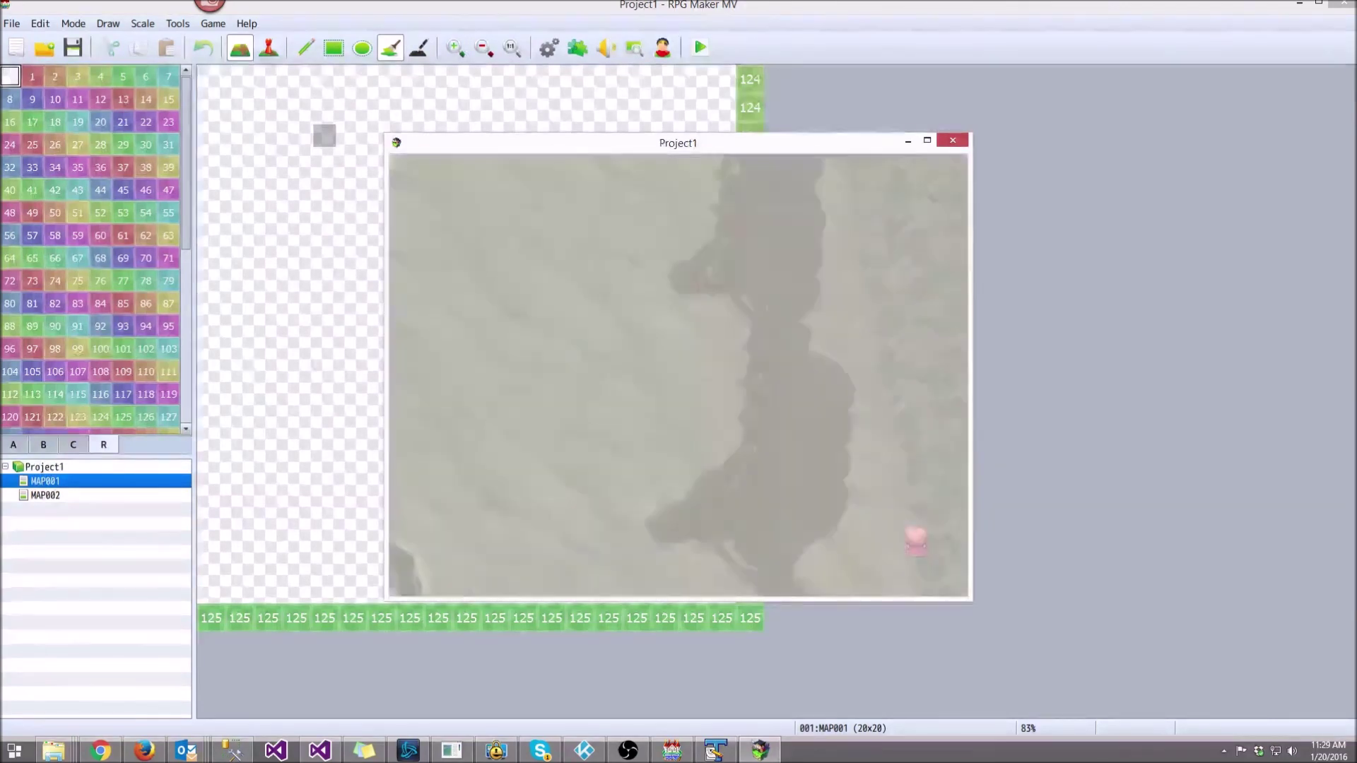
# - Explore the new map area, then walk down the dark path into the transfer
pyautogui.press('Up')
pyautogui.press('Left')
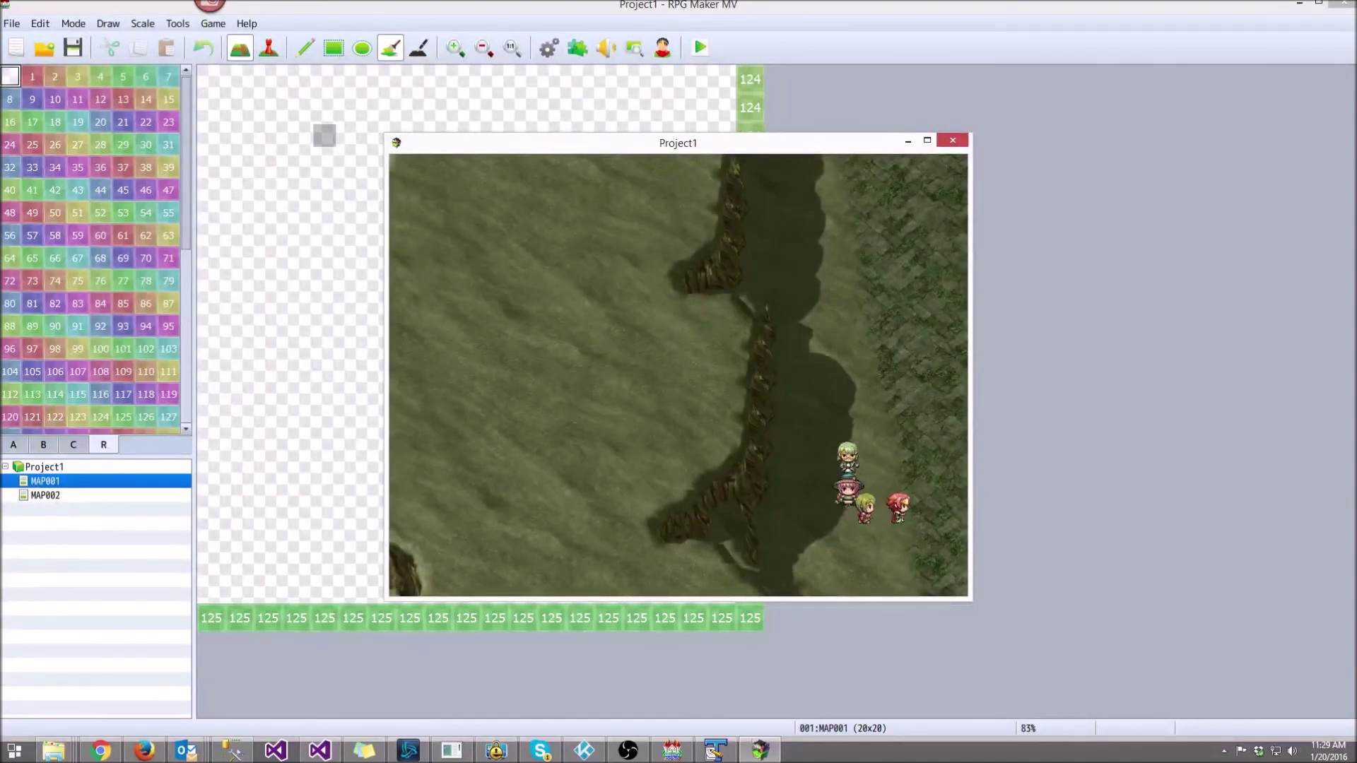
pyautogui.press('Up')
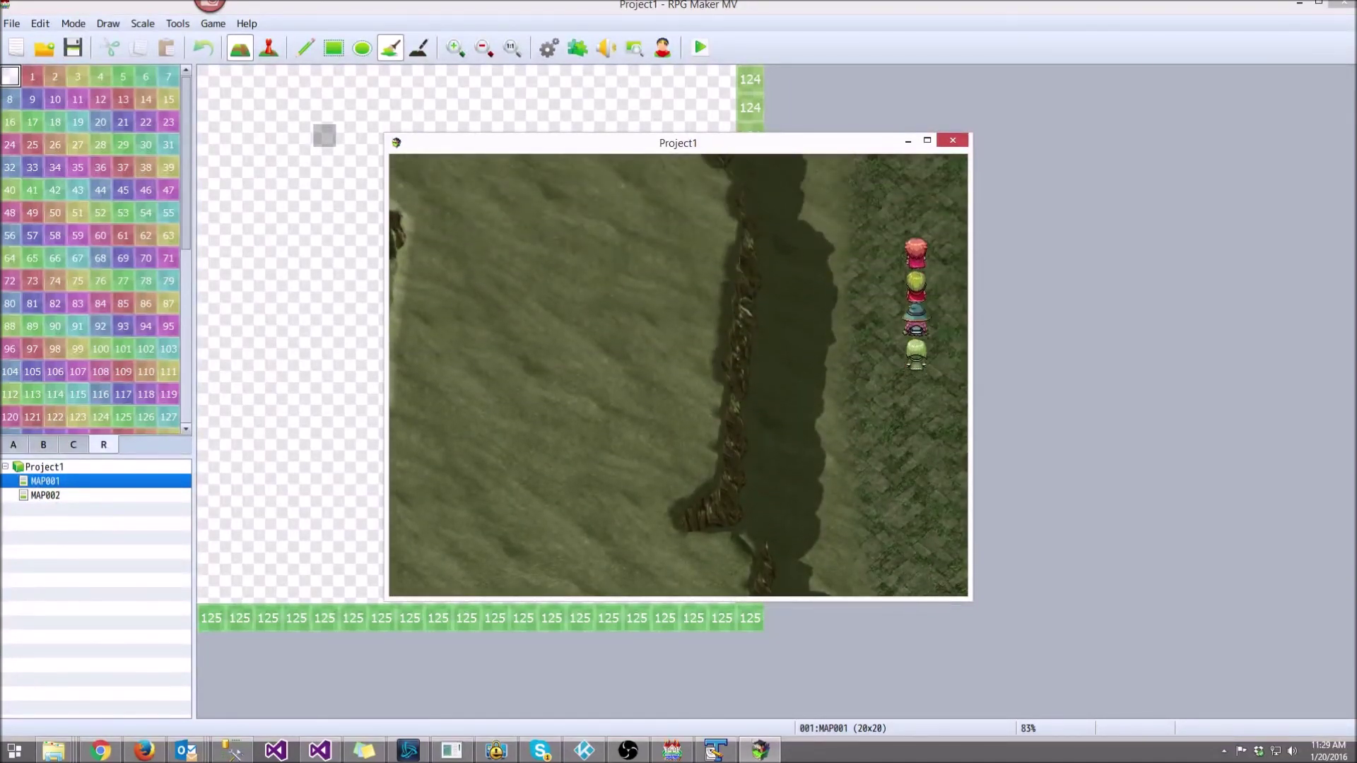
pyautogui.press('Left')
pyautogui.press('Down')
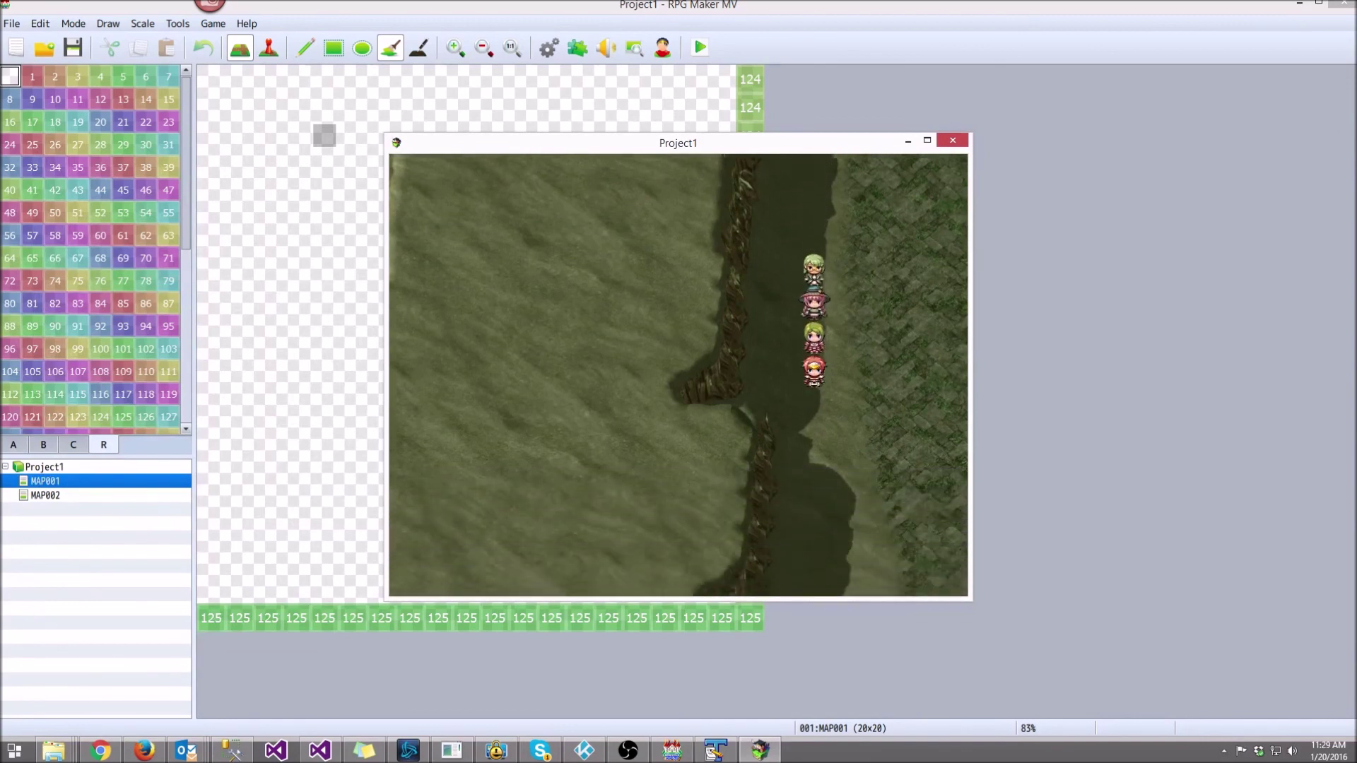
pyautogui.press('Down')
pyautogui.press('Down')
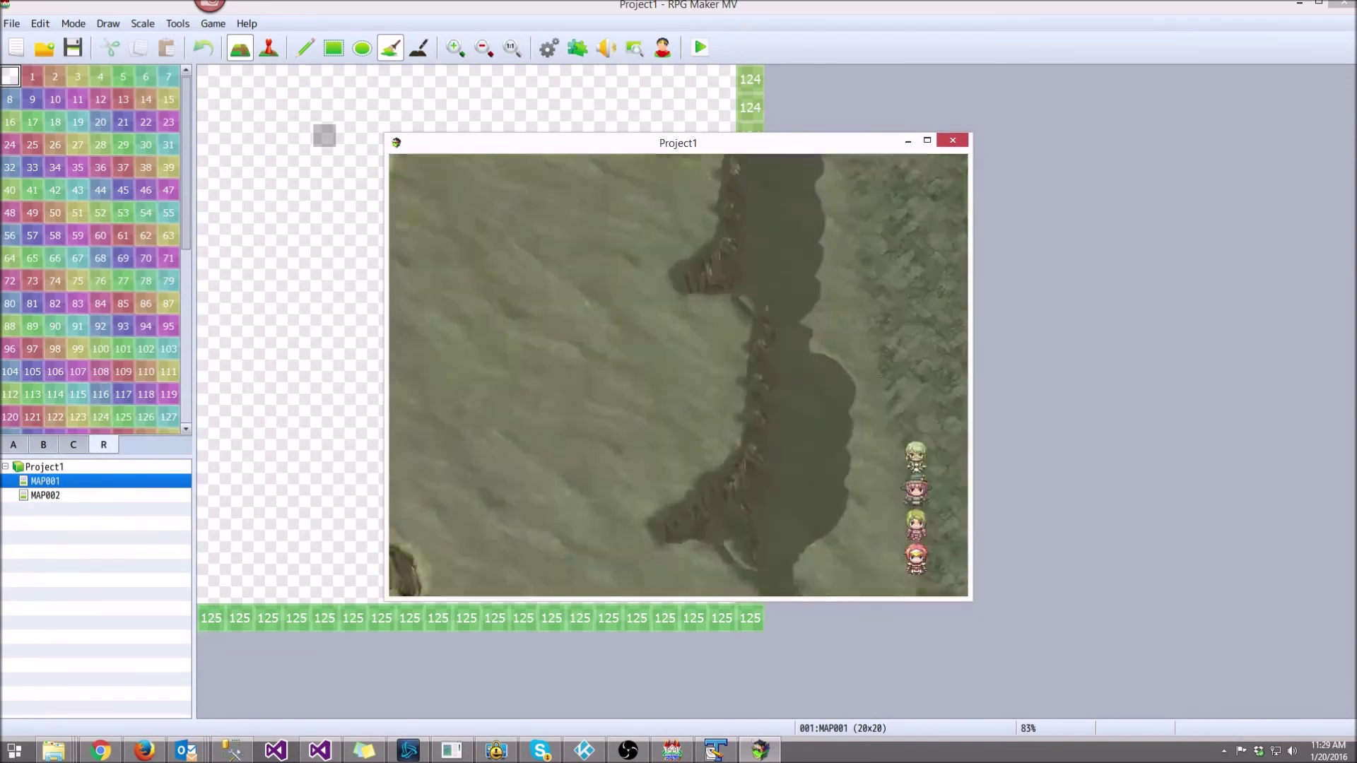
pyautogui.press('Down')
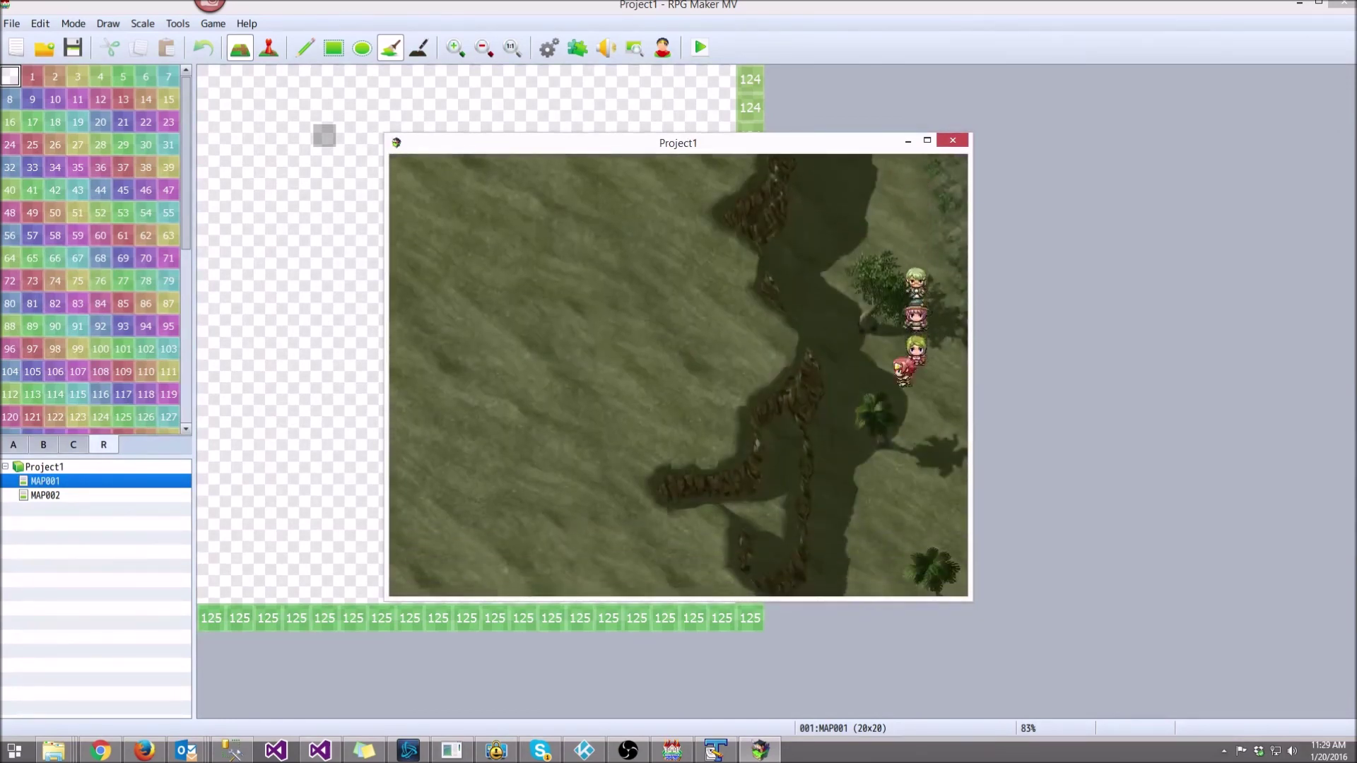
# - Walk the party left and up along the river, off the top back to the river map
pyautogui.press('Left')
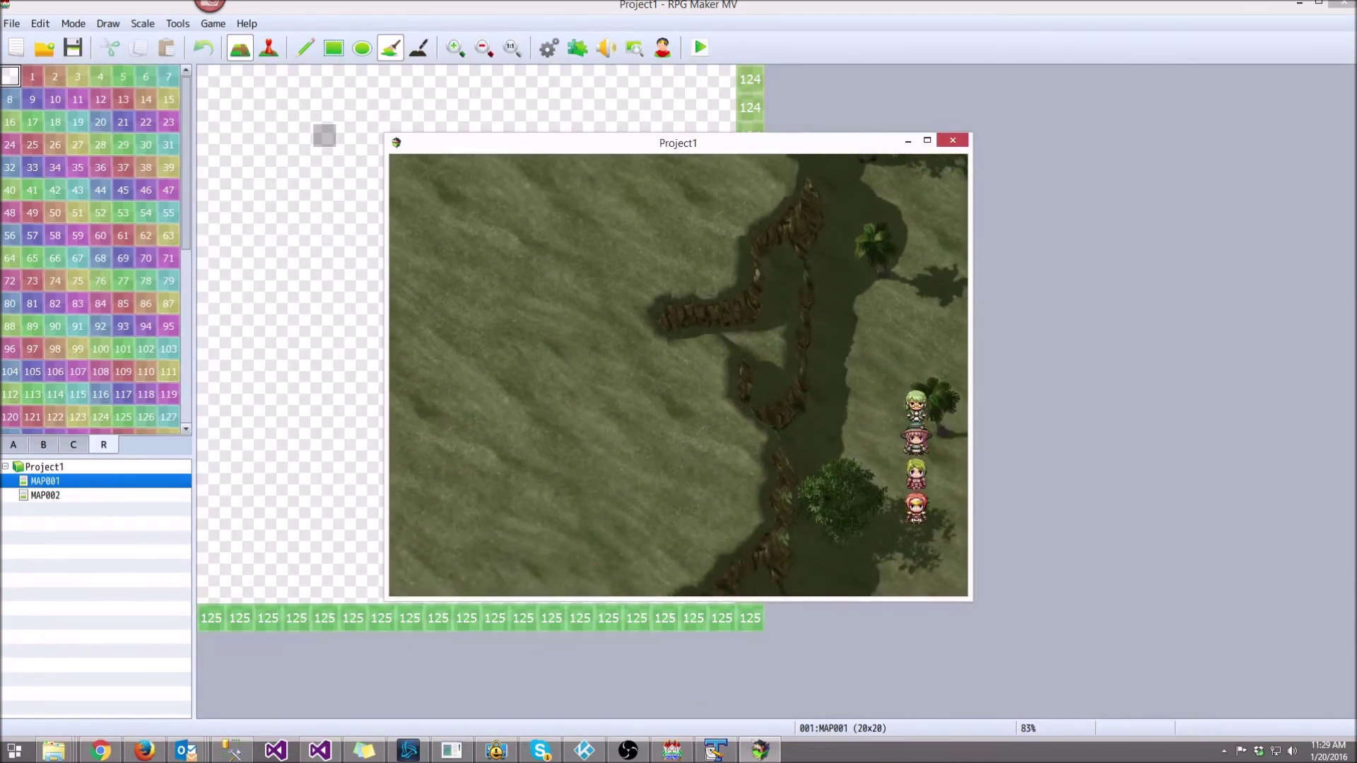
pyautogui.press('Up')
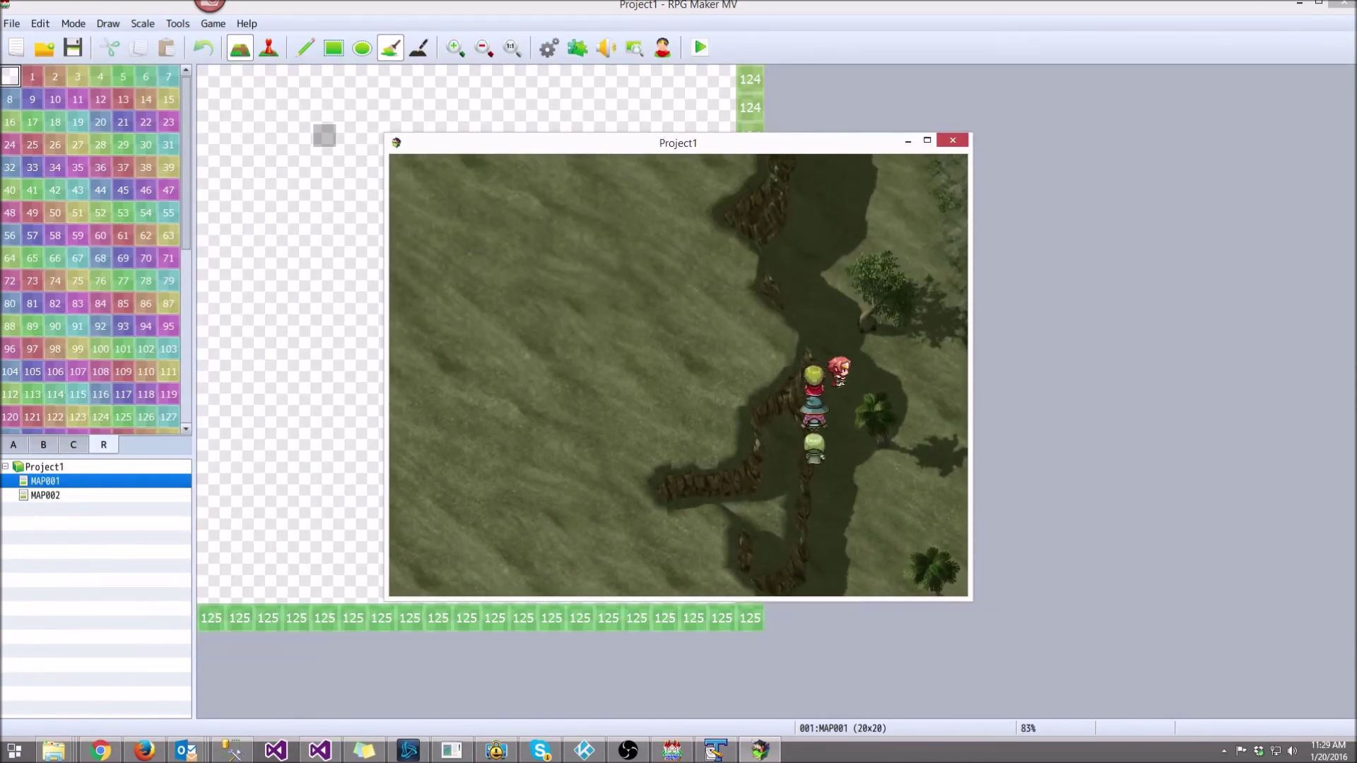
pyautogui.press('Up')
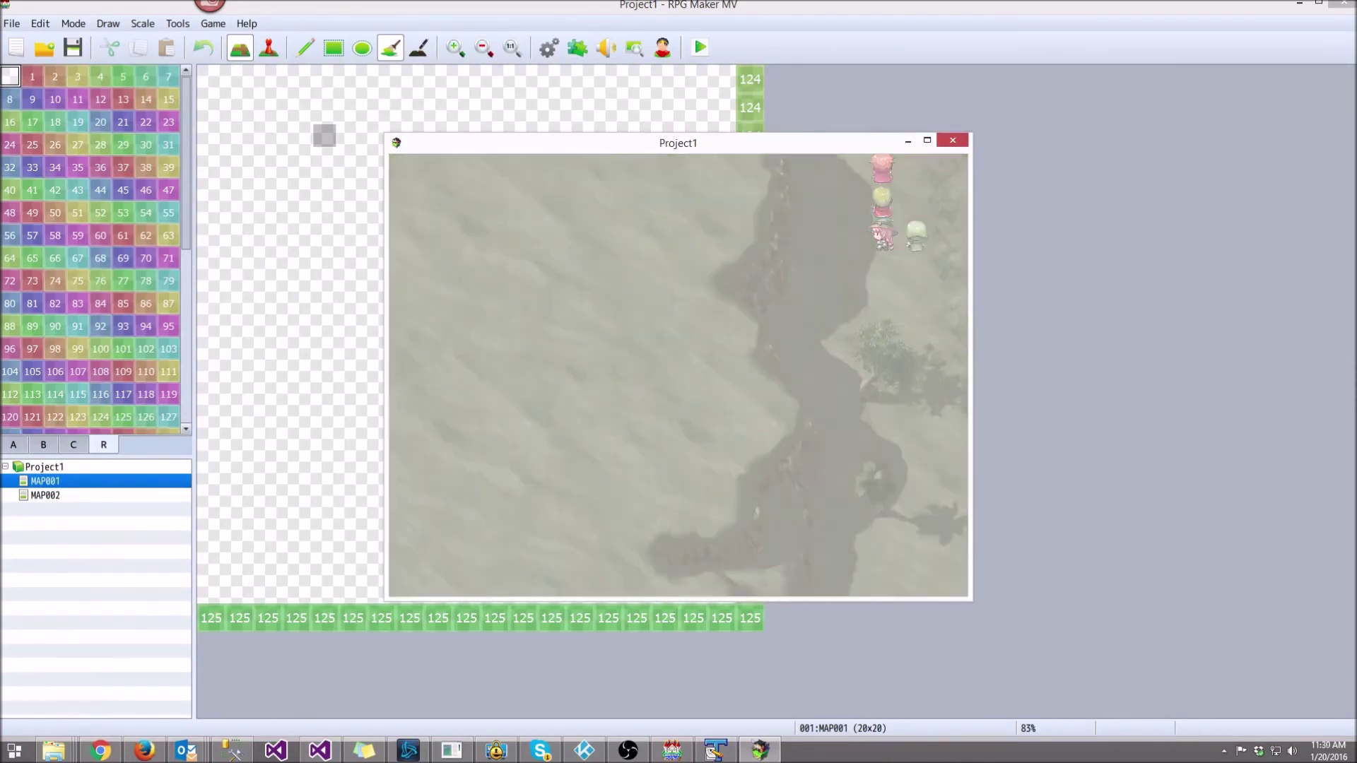
pyautogui.press('Up')
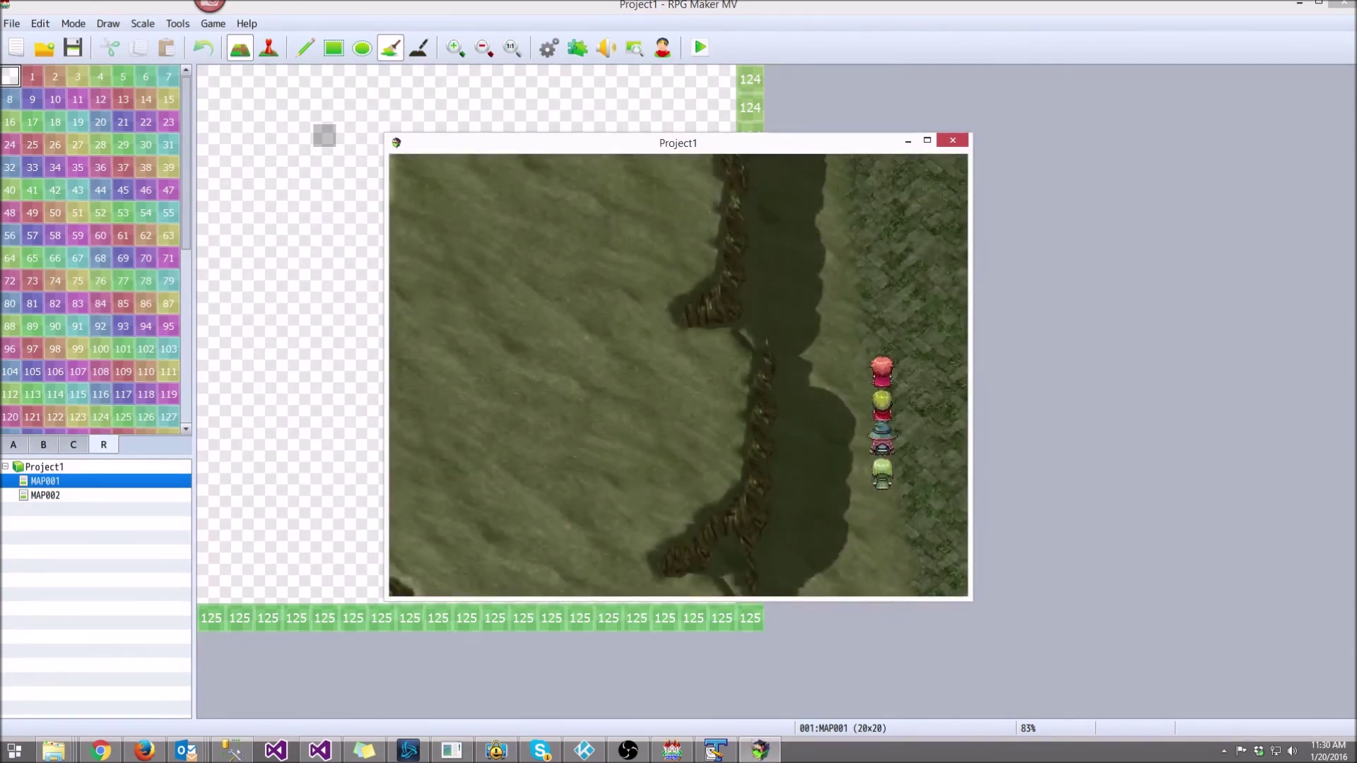